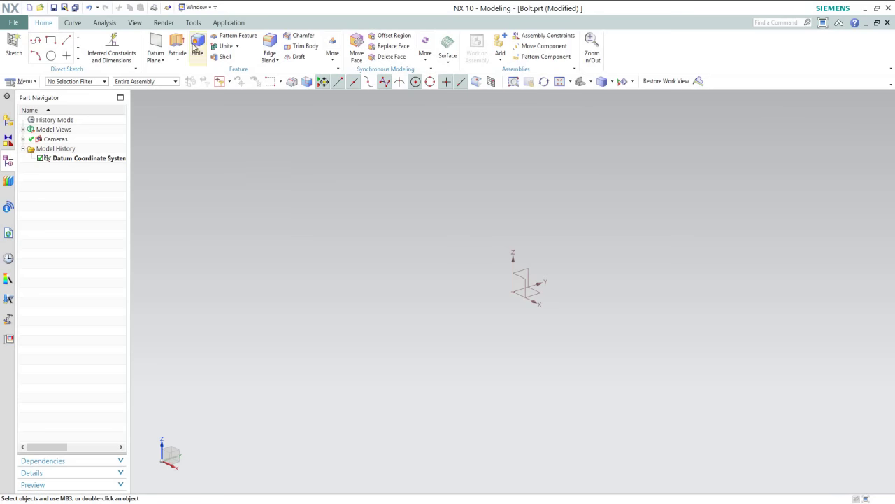
- Create a length expression named D in inches with the formula 1/2
click(191, 23)
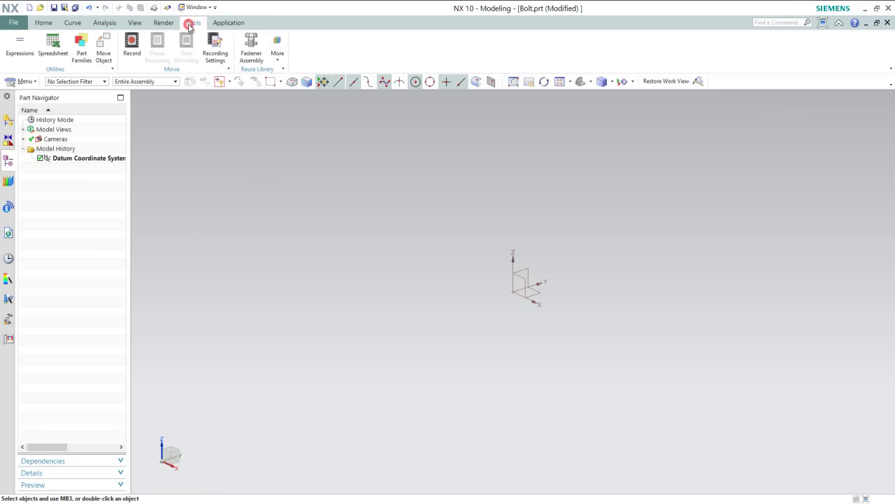
click(17, 51)
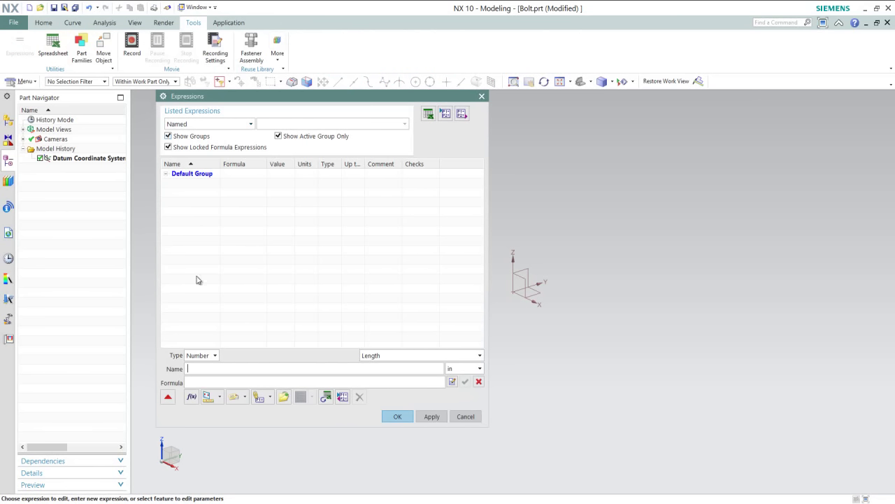
click(194, 367)
text(D)
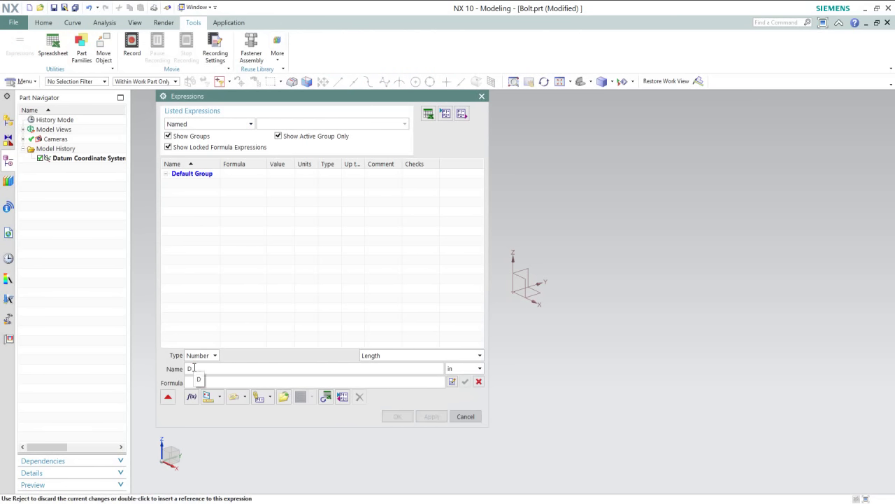
click(194, 382)
text(1/2)
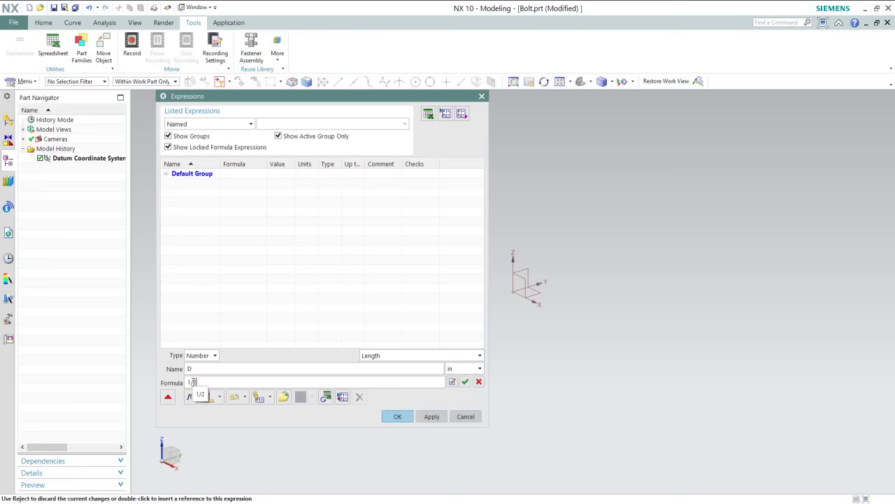
click(464, 381)
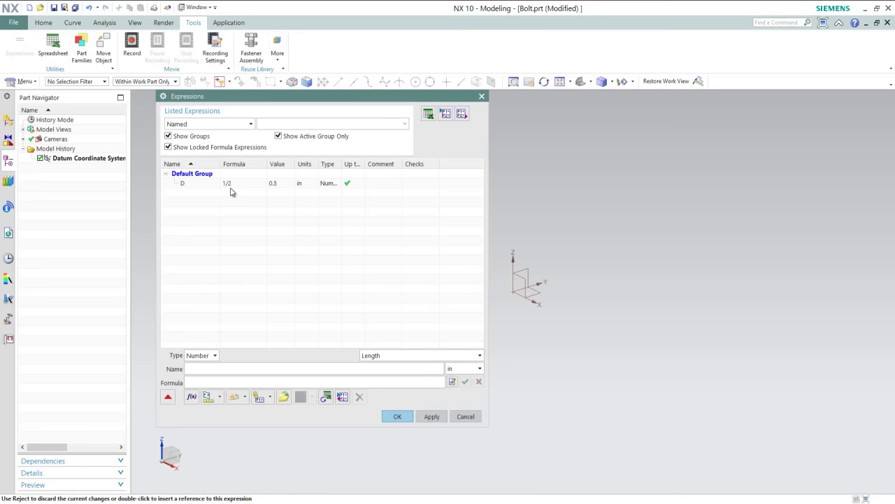
click(399, 417)
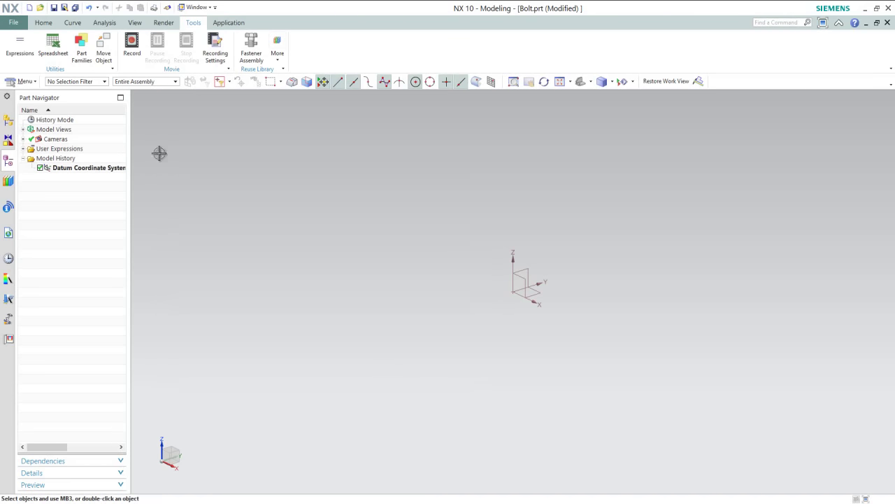
- Create a sketch on the YZ plane of the datum coordinate system and orient the view to the sketch
click(42, 23)
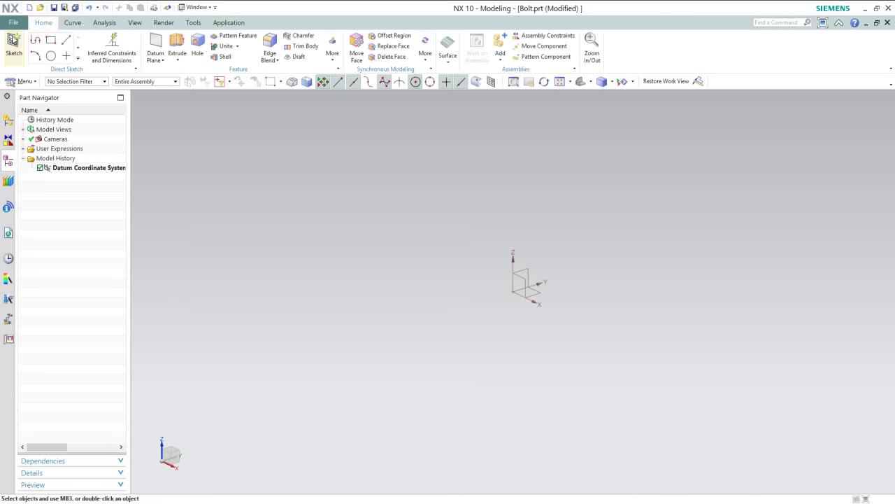
click(14, 44)
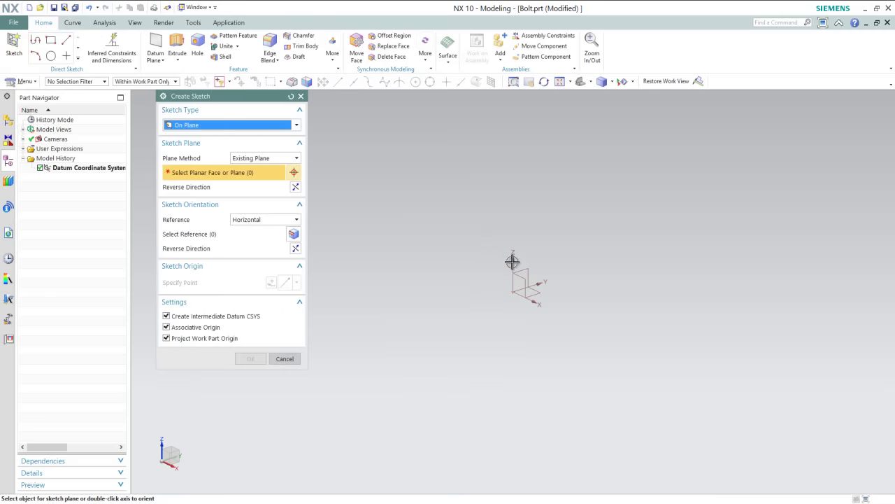
click(527, 270)
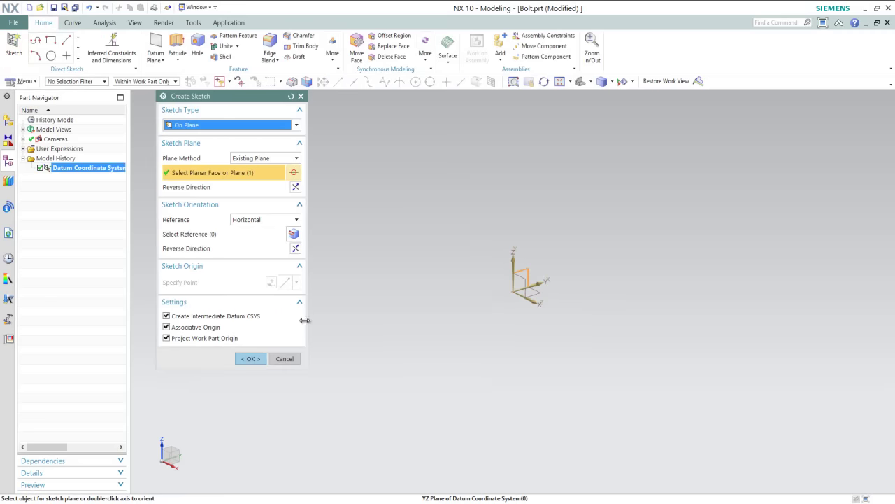
click(249, 358)
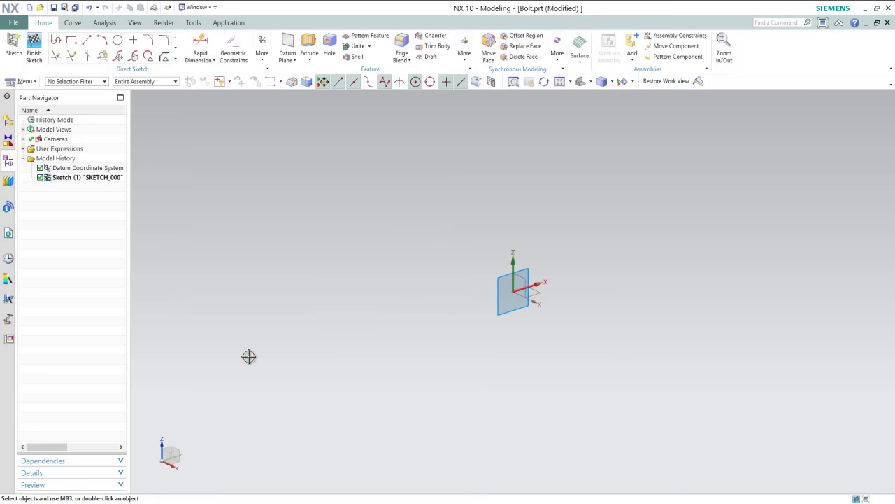
right_click(249, 356)
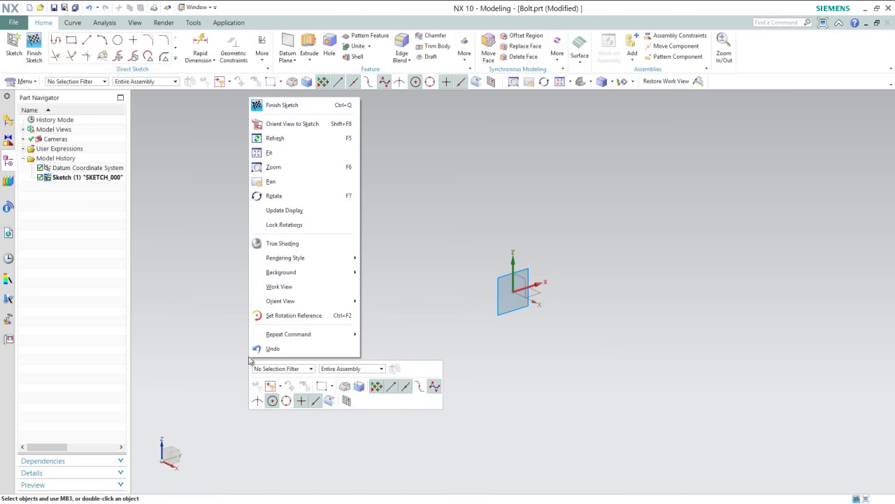
click(282, 130)
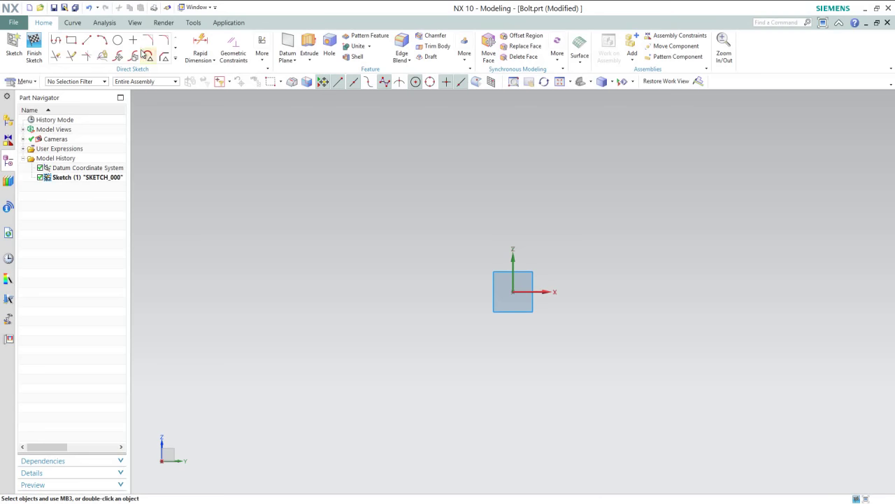
- Draw a circle about 3.51 in in diameter centred on the sketch origin
click(119, 41)
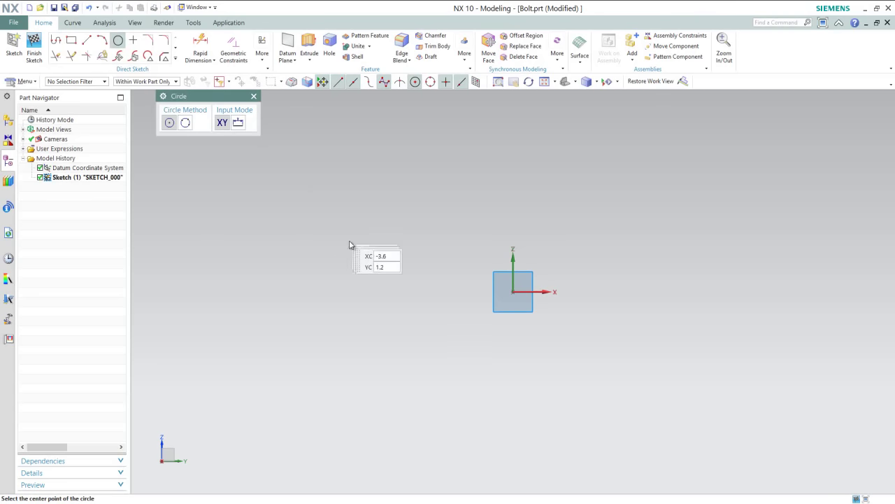
click(514, 292)
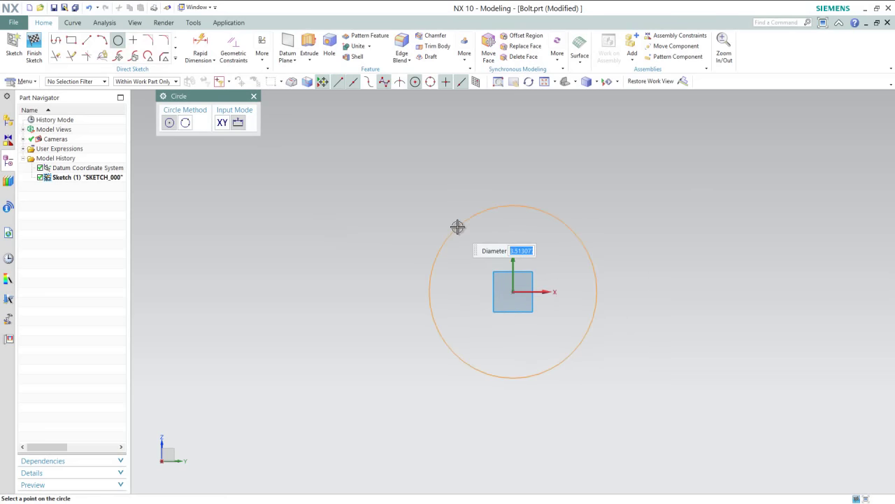
click(457, 226)
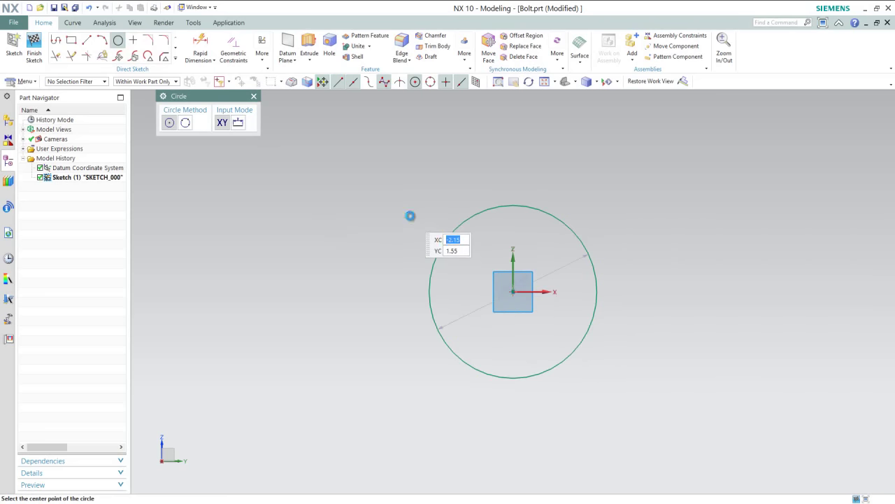
key(Escape)
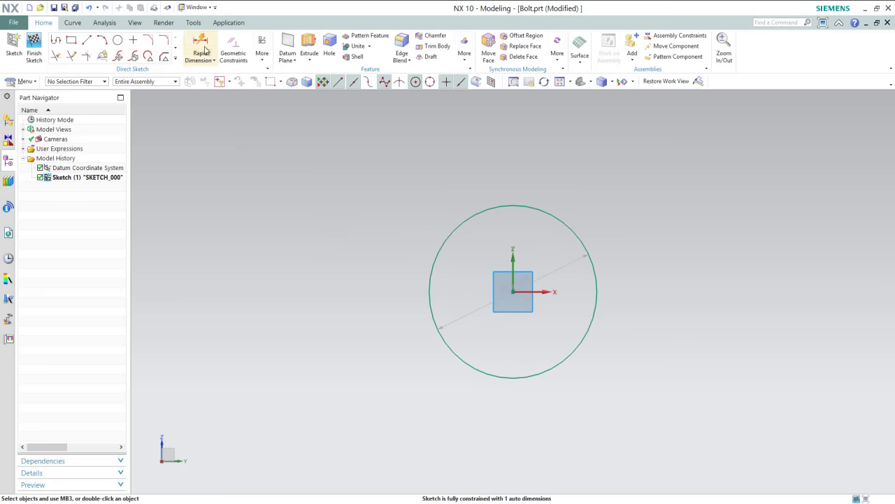
- Dimension the circle's diameter and set its formula to the expression D
click(202, 56)
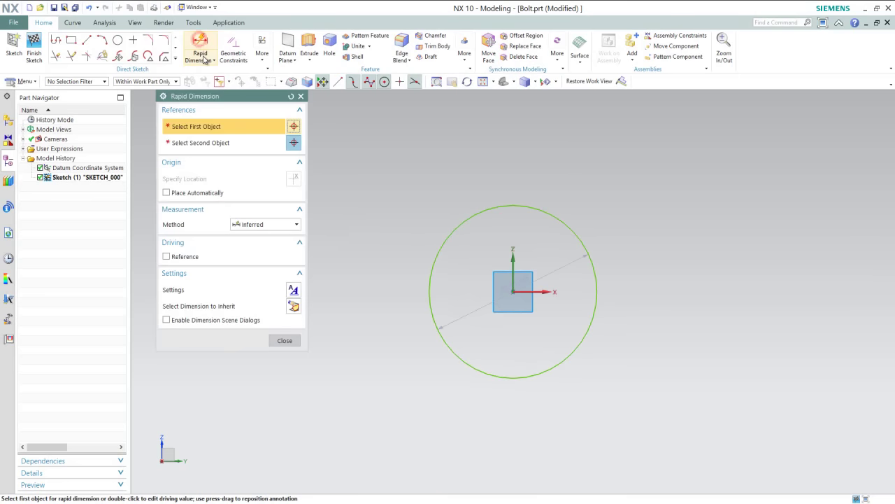
click(452, 225)
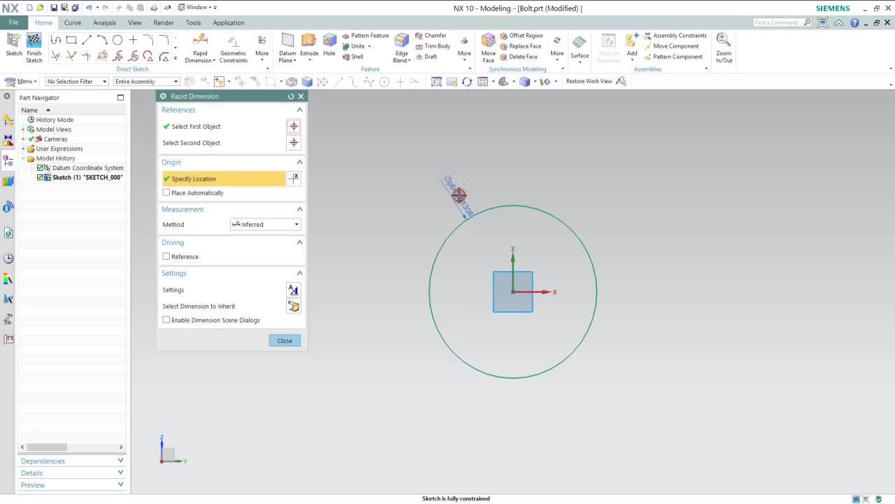
click(457, 193)
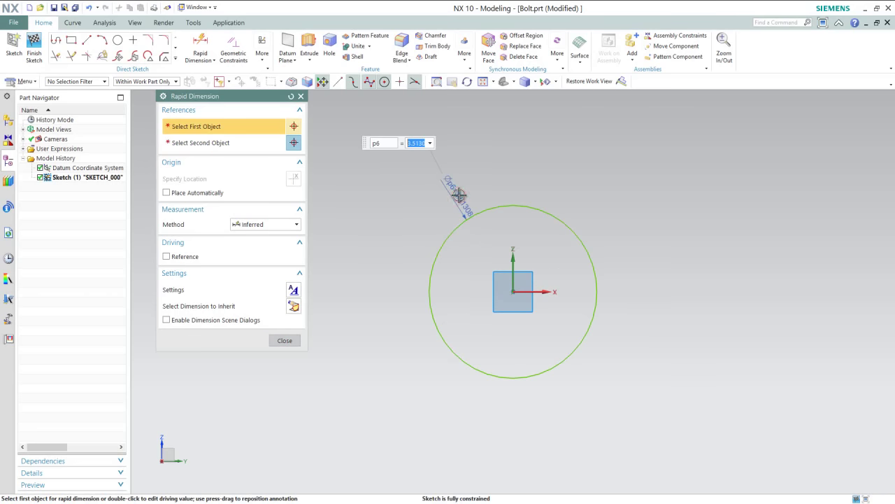
click(430, 143)
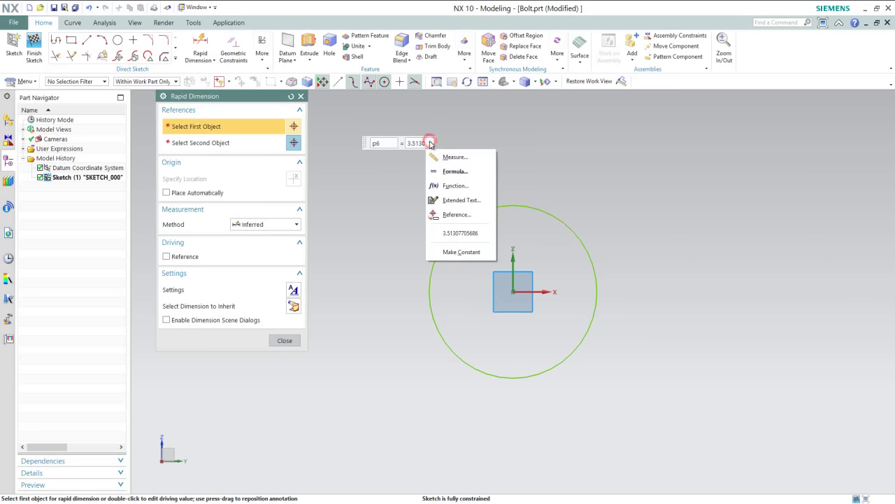
click(447, 172)
text(D)
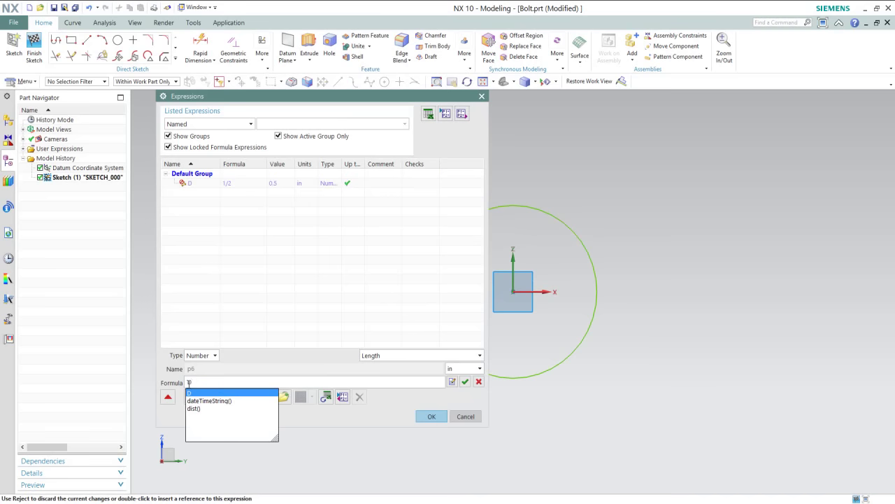
click(191, 393)
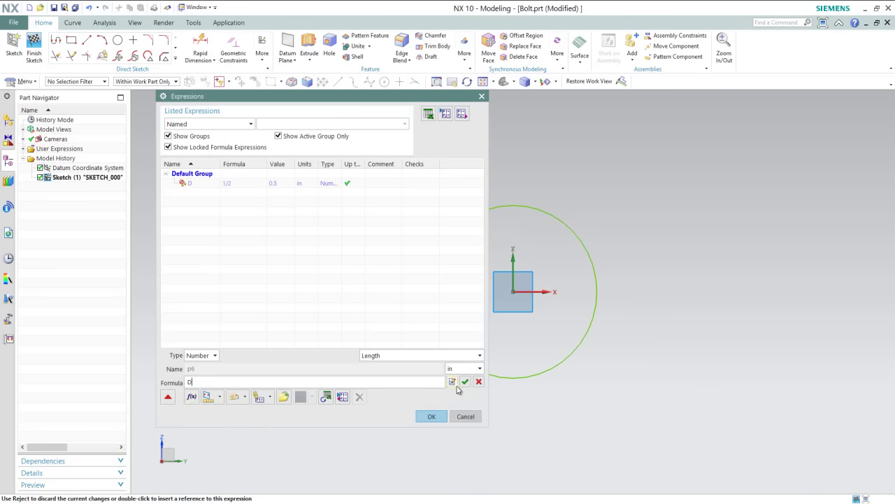
click(464, 381)
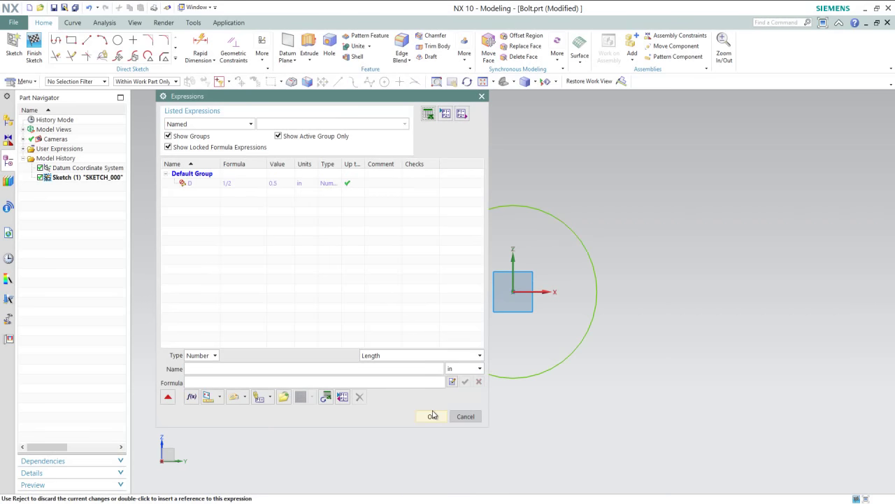
click(433, 415)
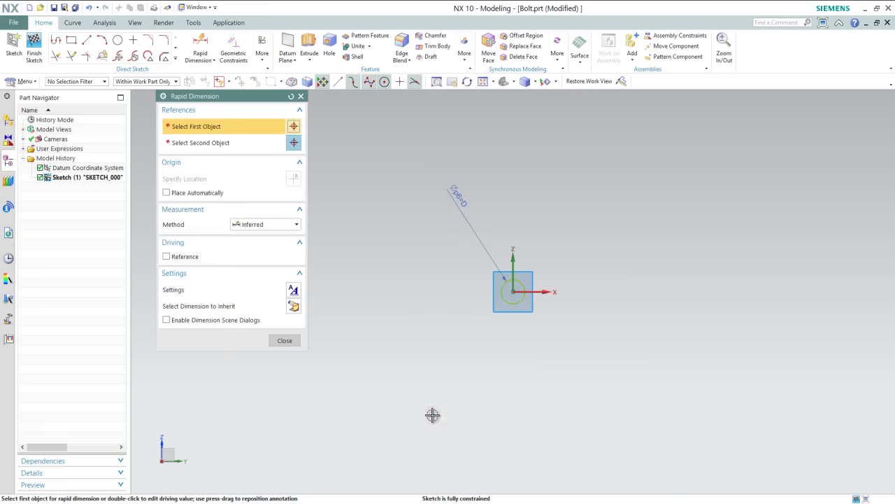
click(285, 339)
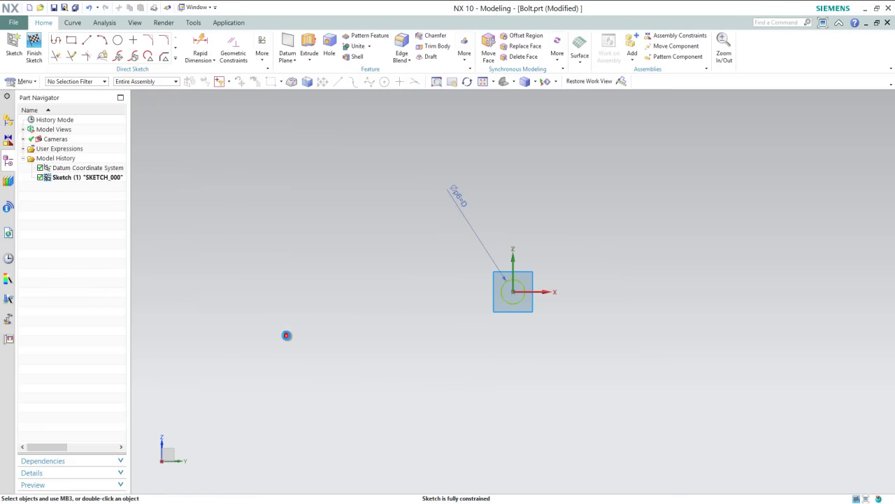
- Move the diameter dimension inside the circle and convert the circle to a reference curve
drag(456, 192, 515, 293)
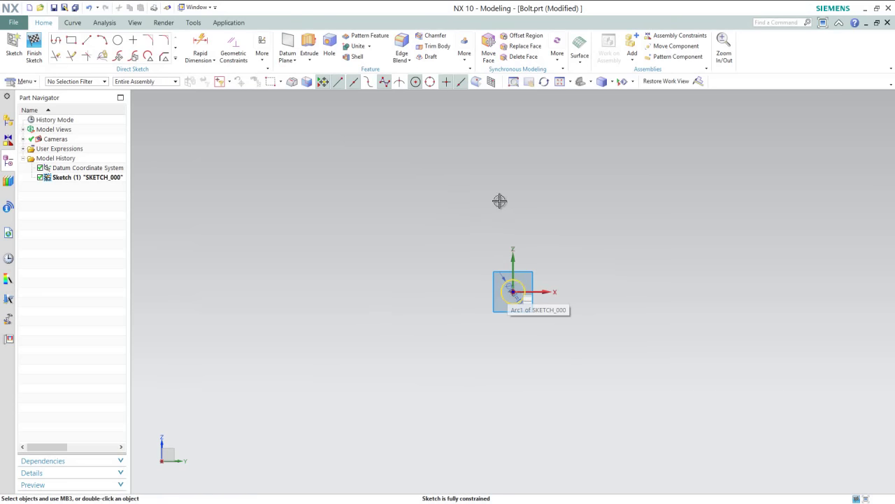
click(559, 82)
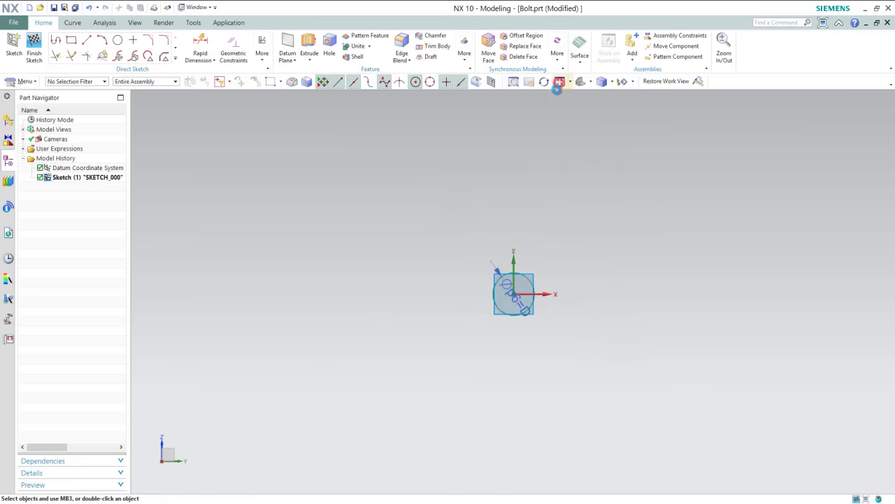
click(544, 357)
key(Delete)
key(ctrl+z)
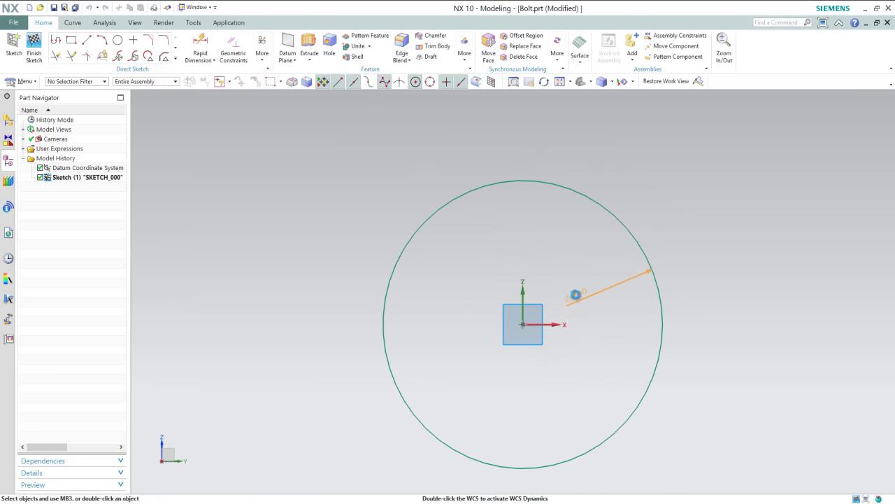
click(610, 209)
key(Escape)
- Draw a six-sided polygon centred on the origin with an inscribed radius of about 0.295 in, and constrain its right side vertical
click(175, 57)
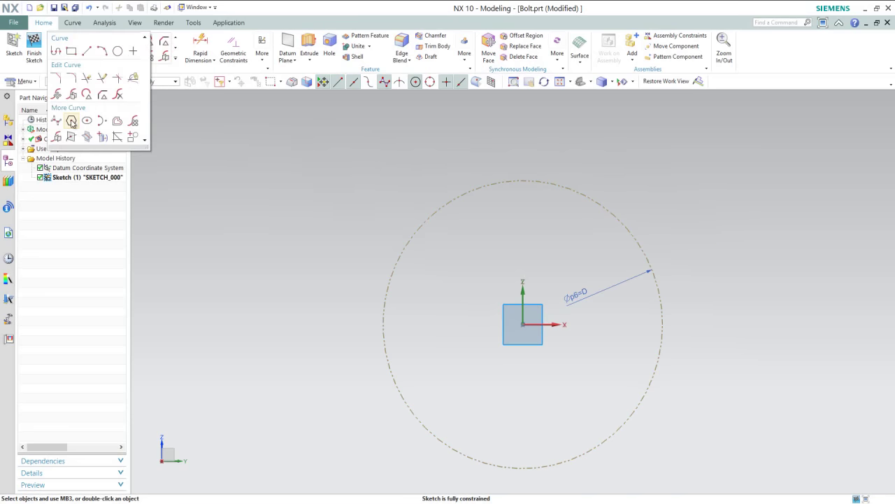
click(72, 121)
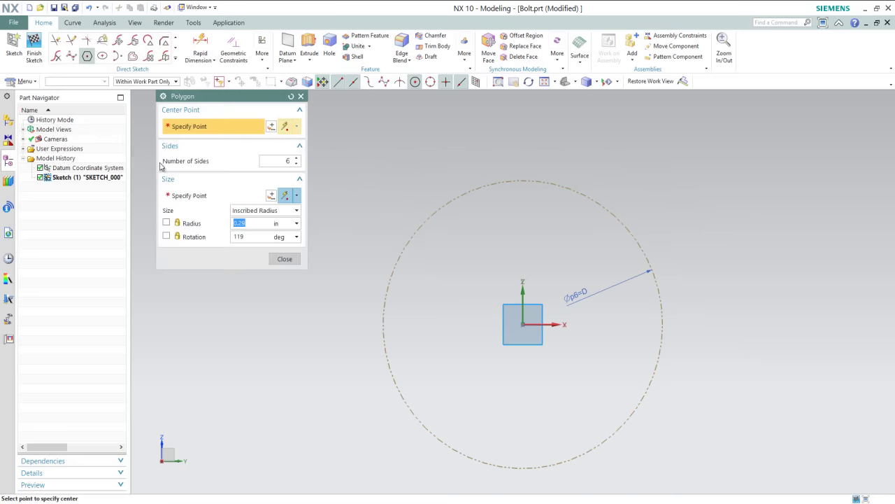
click(523, 324)
click(443, 175)
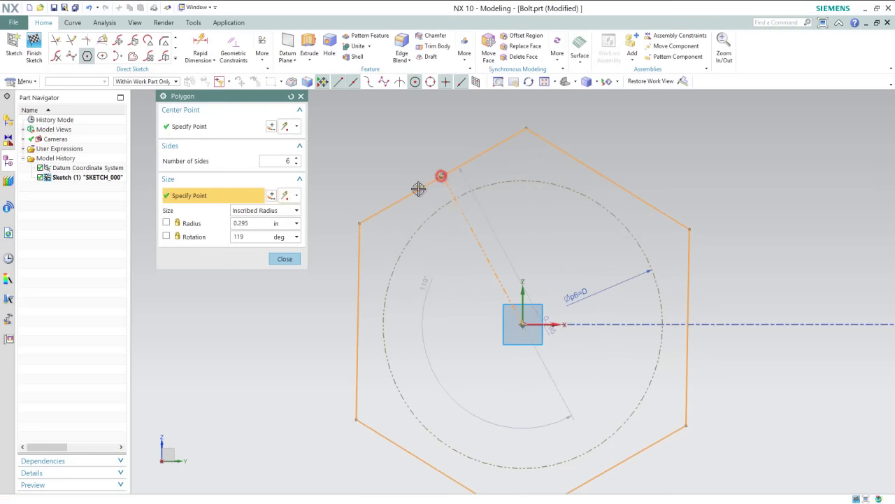
click(285, 259)
click(690, 252)
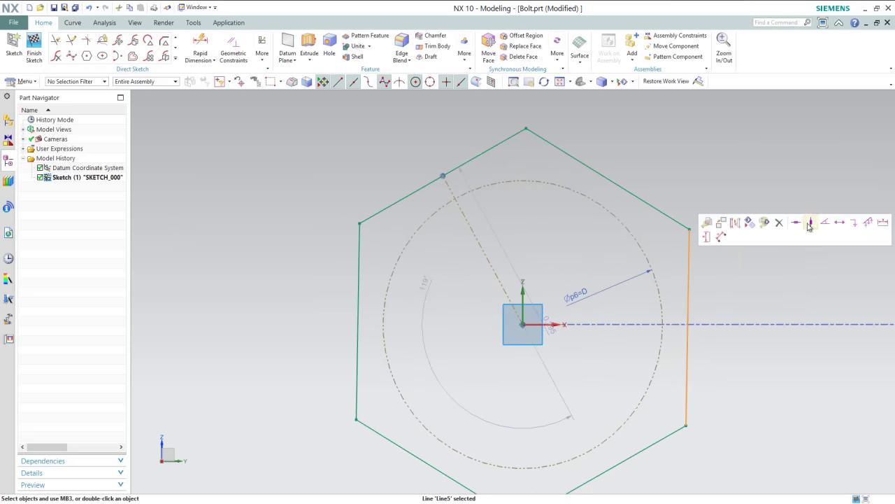
click(809, 224)
- Dimension the hexagon's width between its two vertical sides, placing the dimension inside the hexagon near the top
click(200, 49)
click(689, 287)
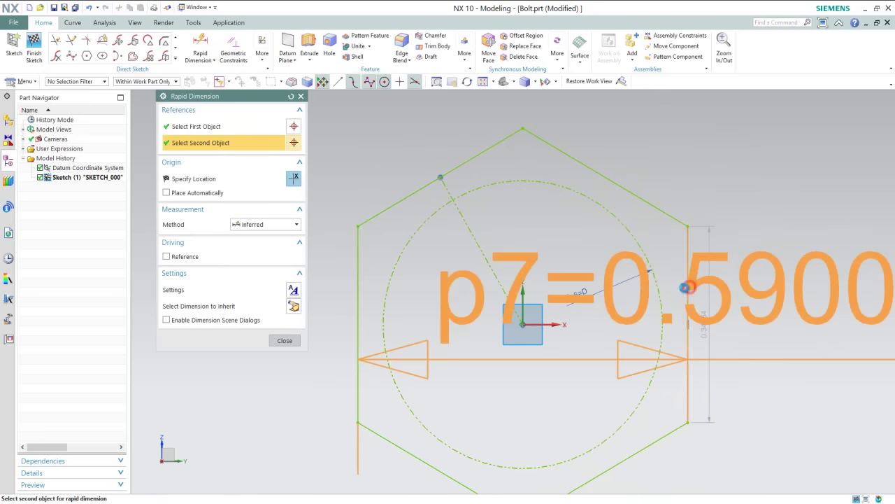
click(588, 266)
click(527, 216)
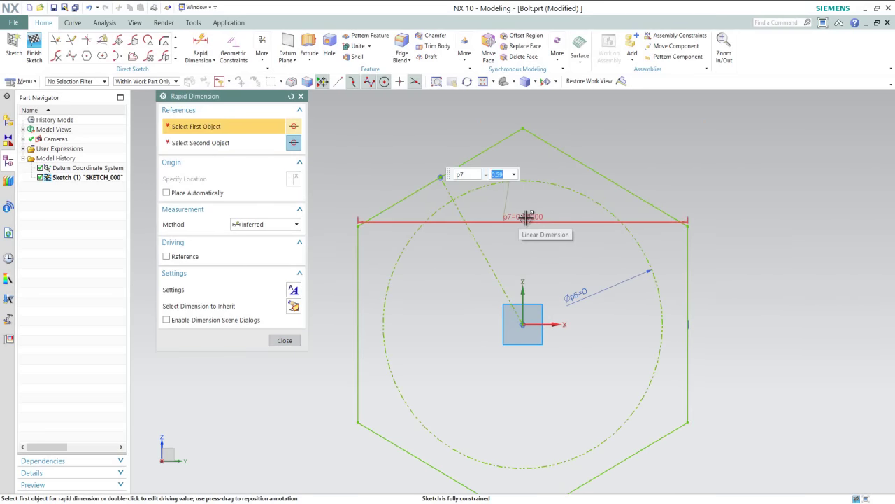
- Set the formula of the hexagon's across-flats dimension to D*1.5 and finish dimensioning
click(514, 174)
click(533, 197)
text(D)
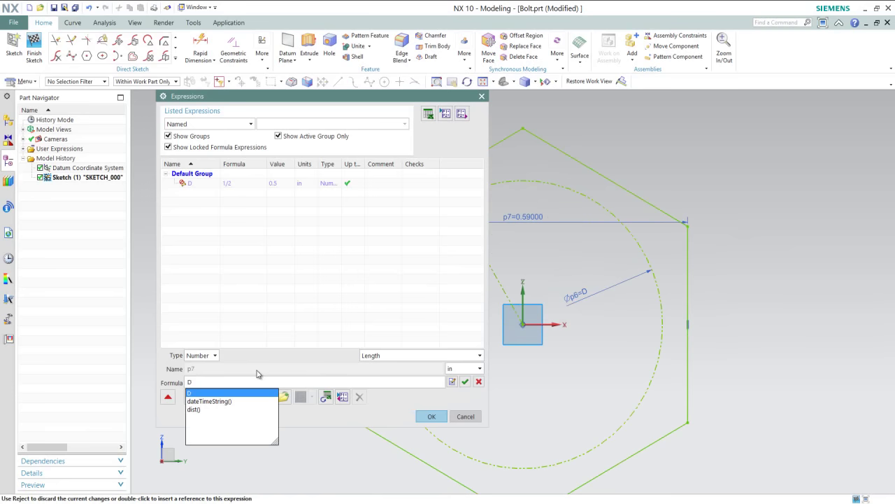
text(*)
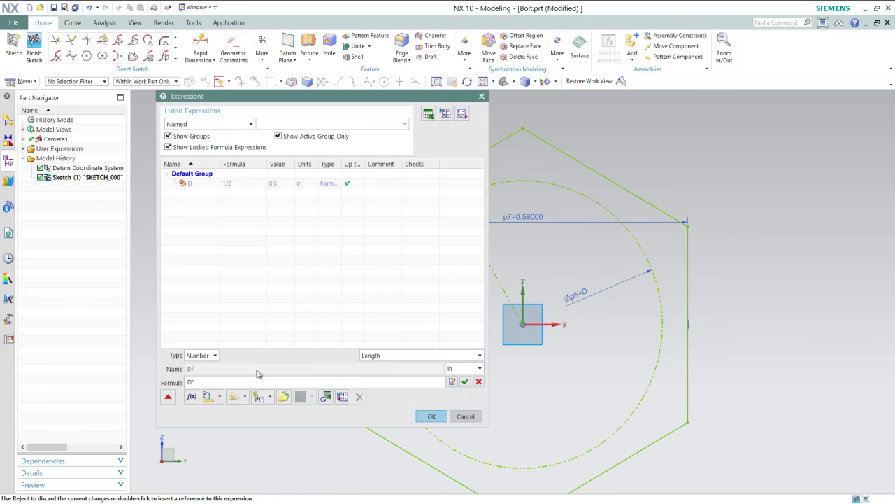
text(1.5)
key(Return)
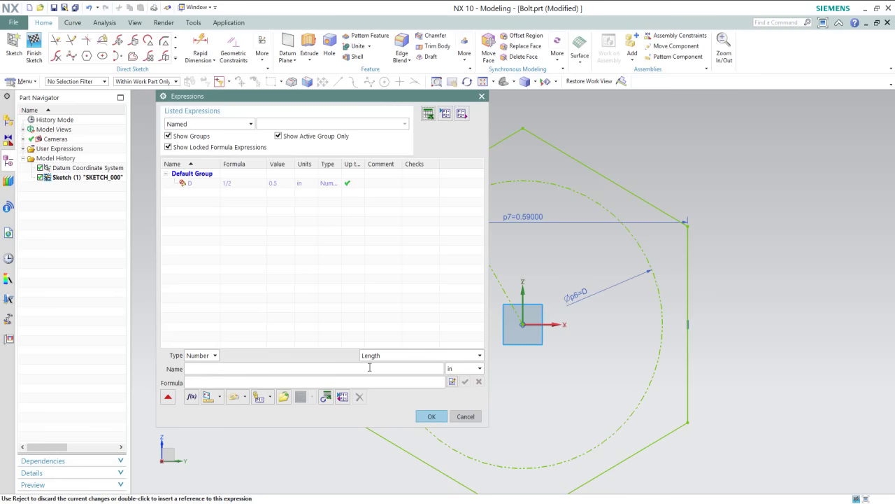
click(429, 415)
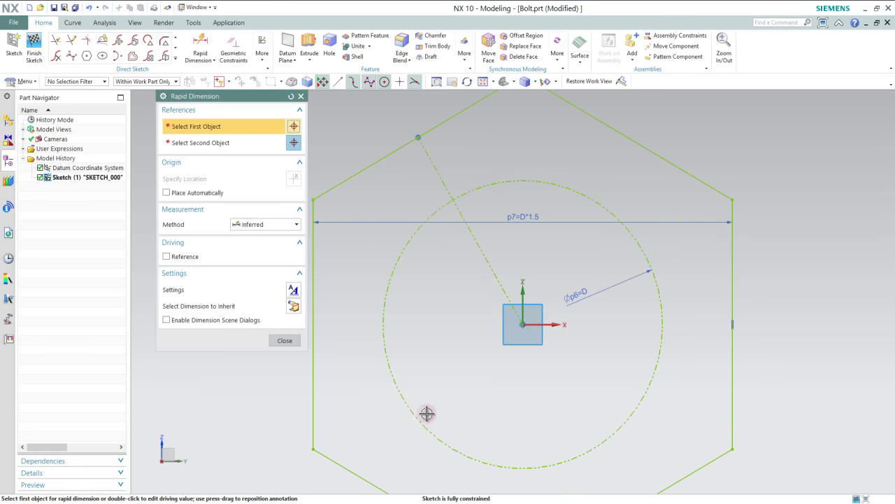
click(283, 341)
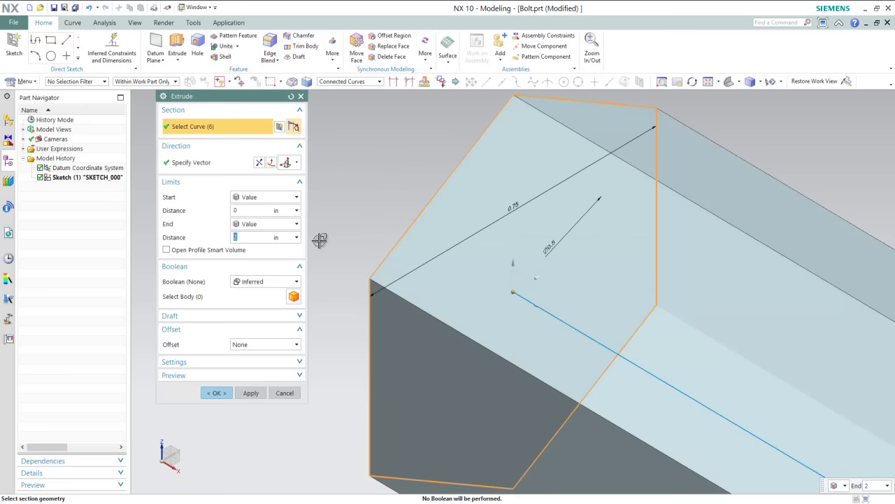
- Extrude the hexagon from 0 to an end distance driven by the formula D*.634
click(298, 239)
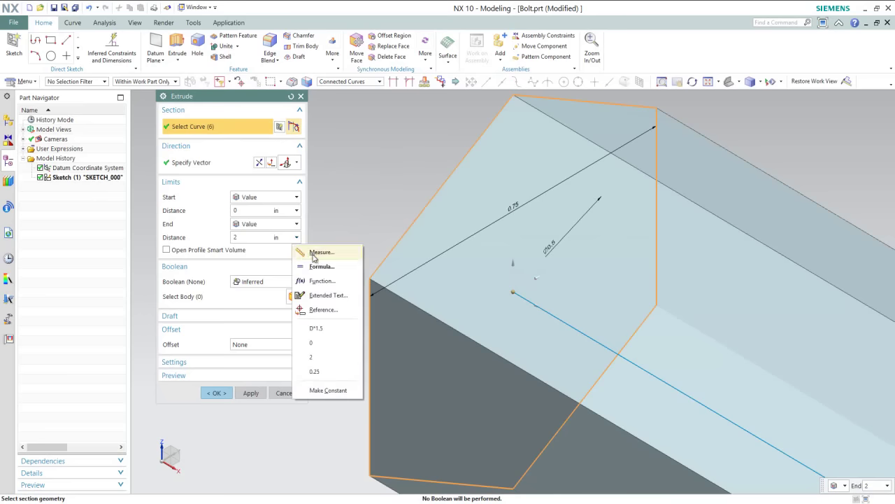
click(312, 266)
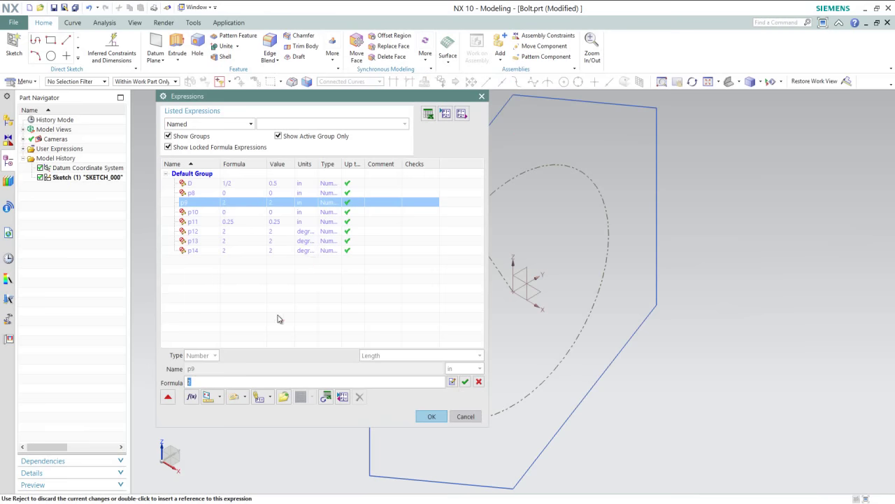
click(206, 382)
drag(206, 382, 186, 384)
text(D)
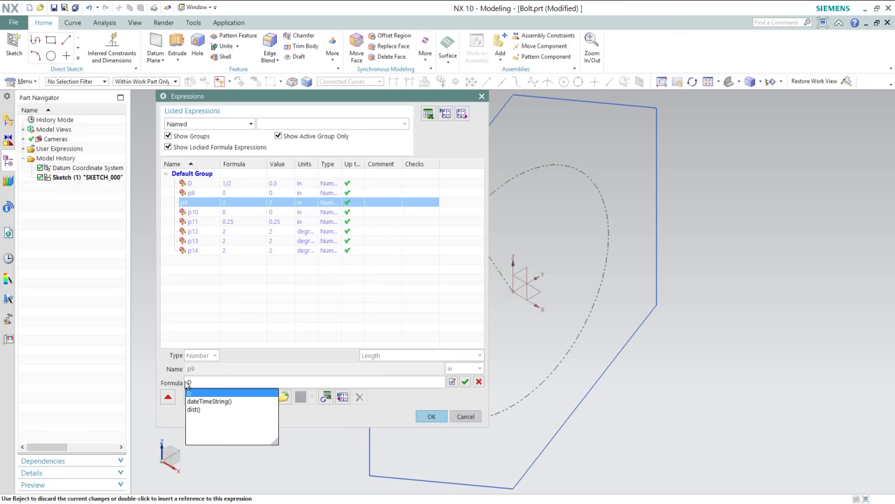
text(*)
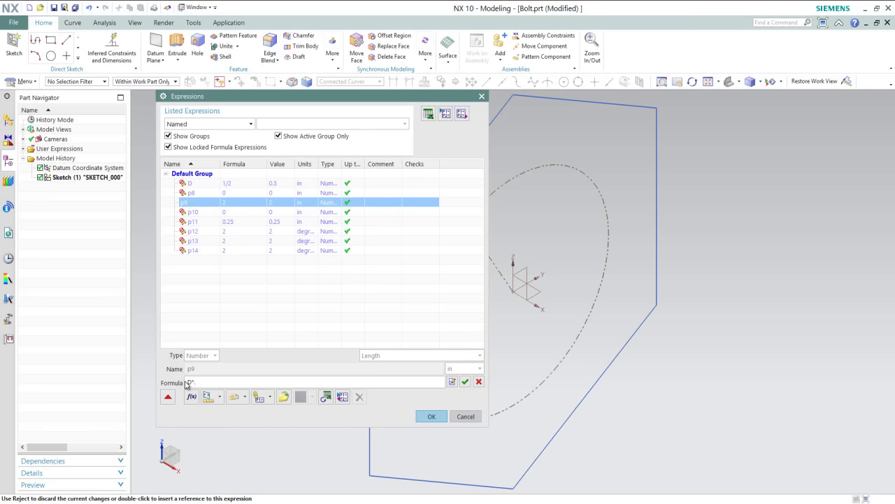
text(.634)
click(464, 381)
click(428, 416)
middle_click(423, 416)
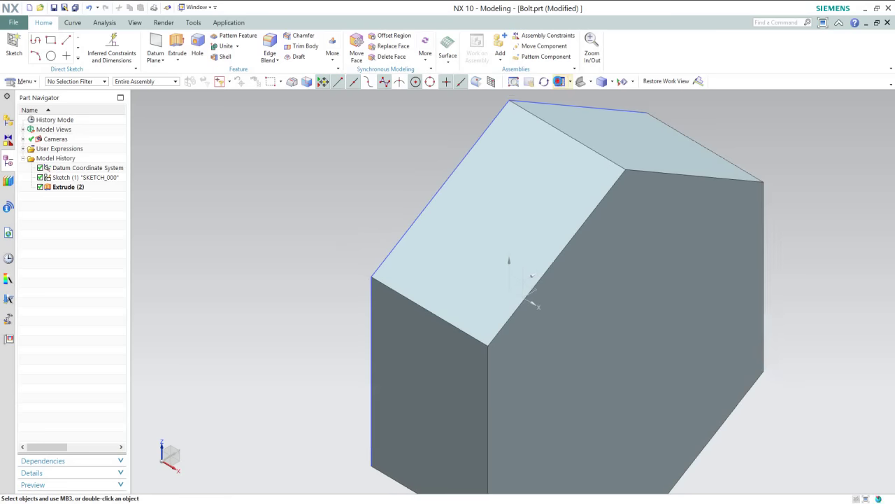
- Change the extruded hexagonal body's display colour to the Pale Stone swatch edited to red 247, green 225, blue 182
click(559, 81)
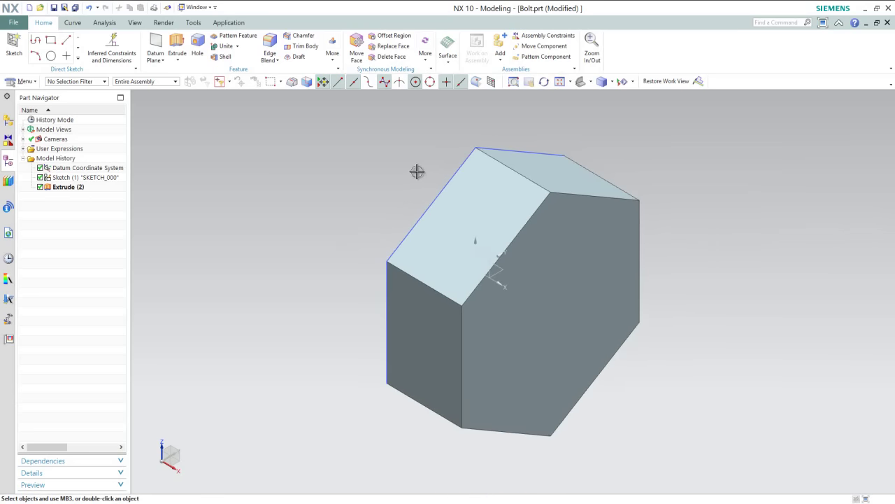
click(135, 22)
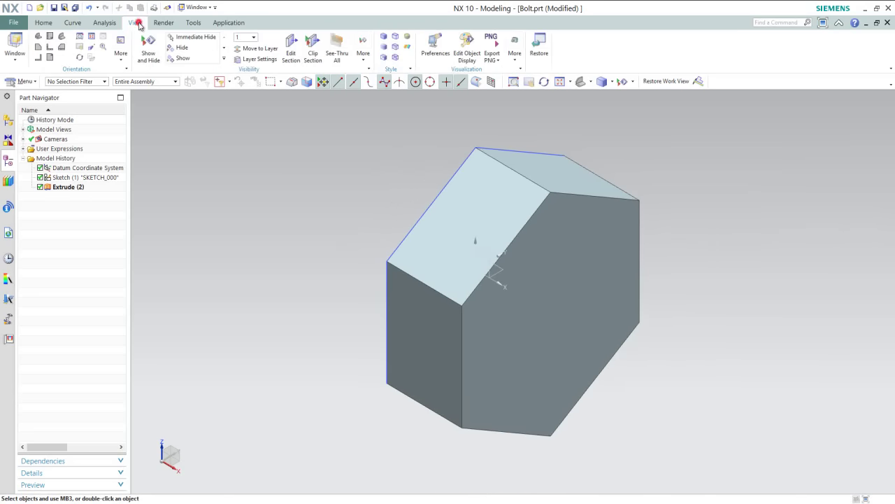
click(476, 54)
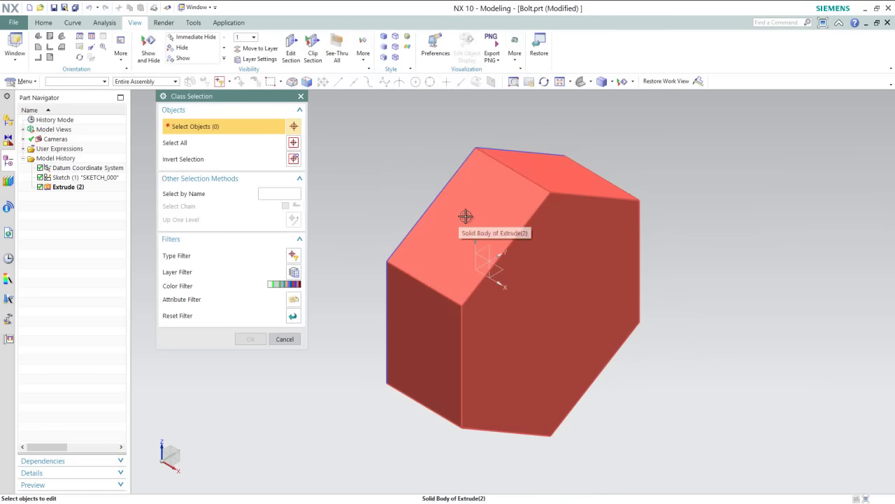
click(466, 215)
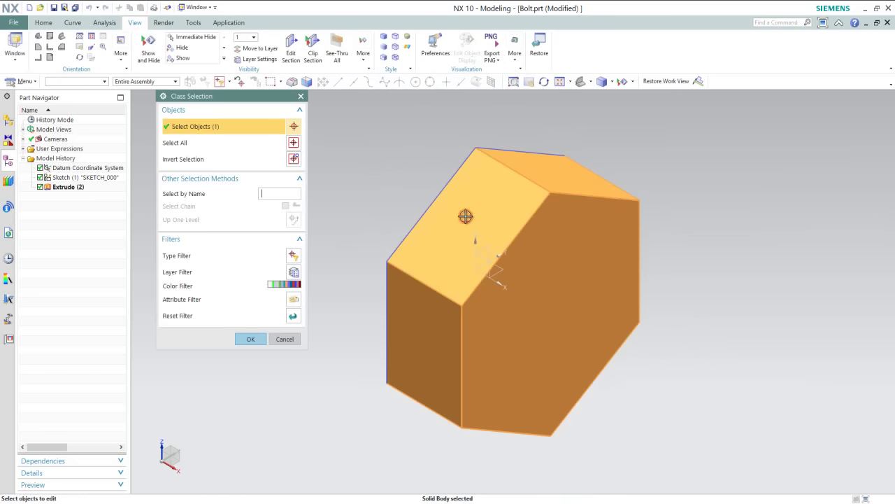
click(250, 338)
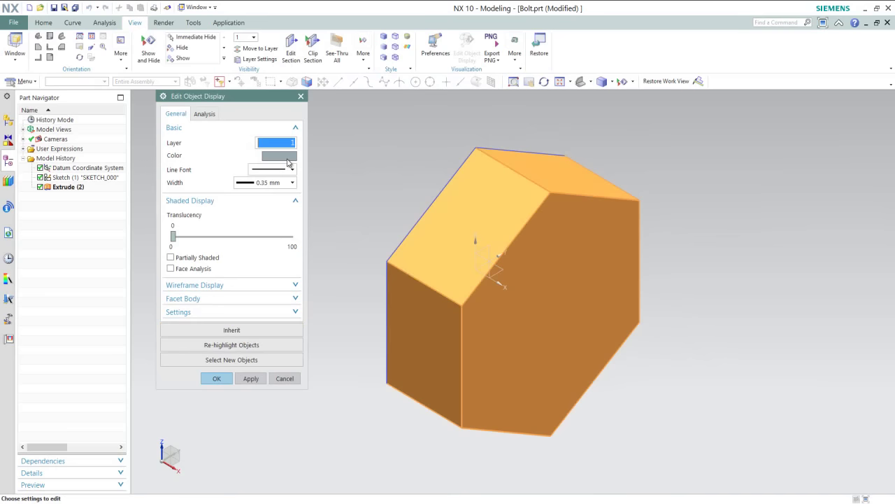
click(286, 157)
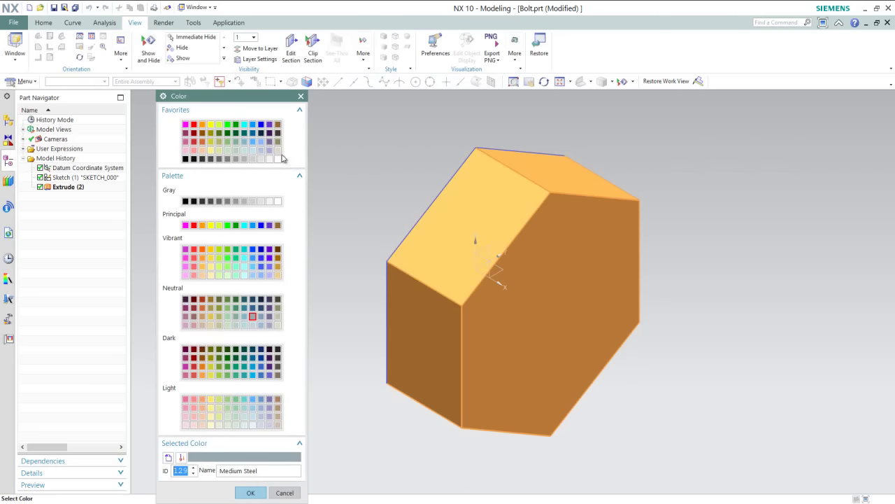
click(278, 149)
click(253, 457)
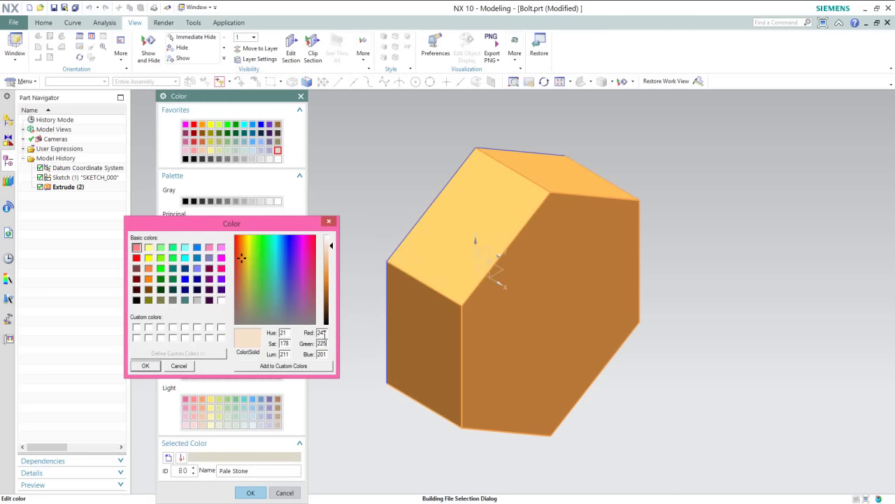
key(Tab)
text(182)
click(146, 366)
click(251, 493)
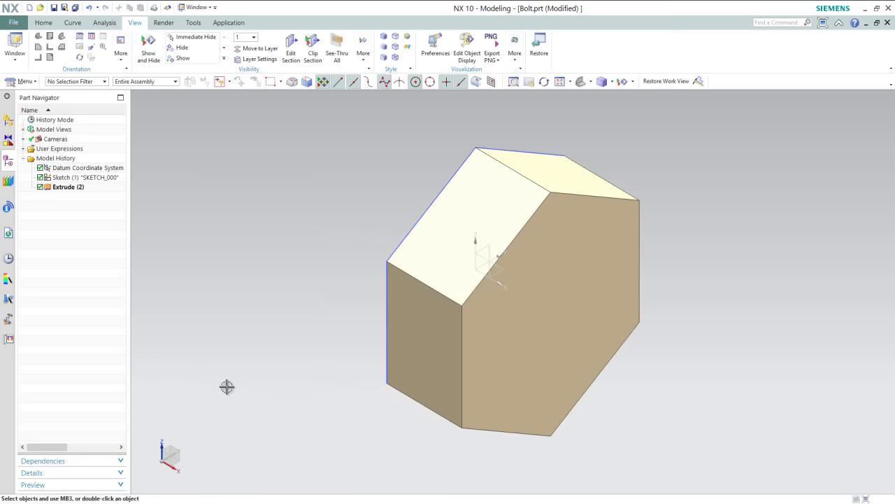
- Create a new sketch on the XZ datum plane and orient the view to the sketch
click(46, 22)
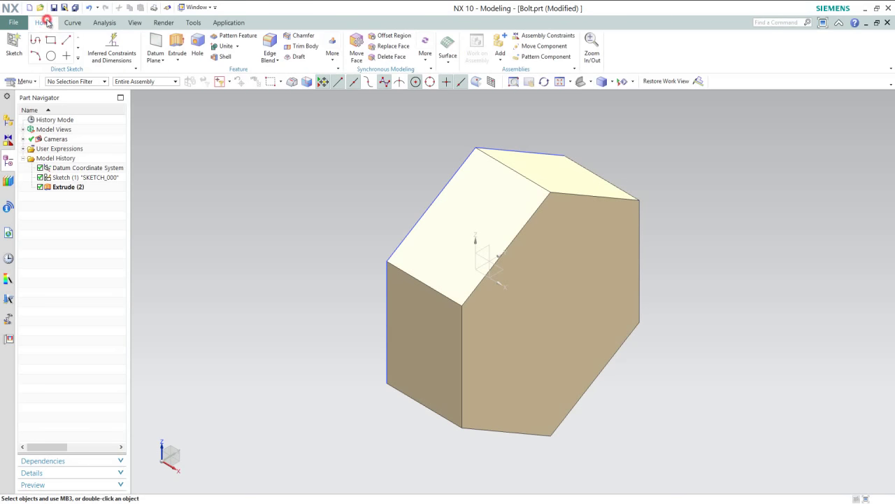
click(12, 49)
click(504, 203)
click(250, 358)
right_click(253, 361)
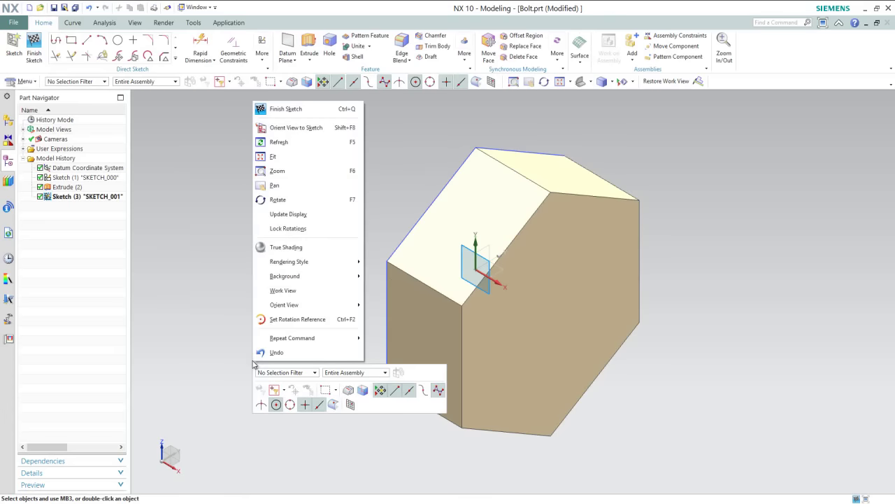
click(293, 128)
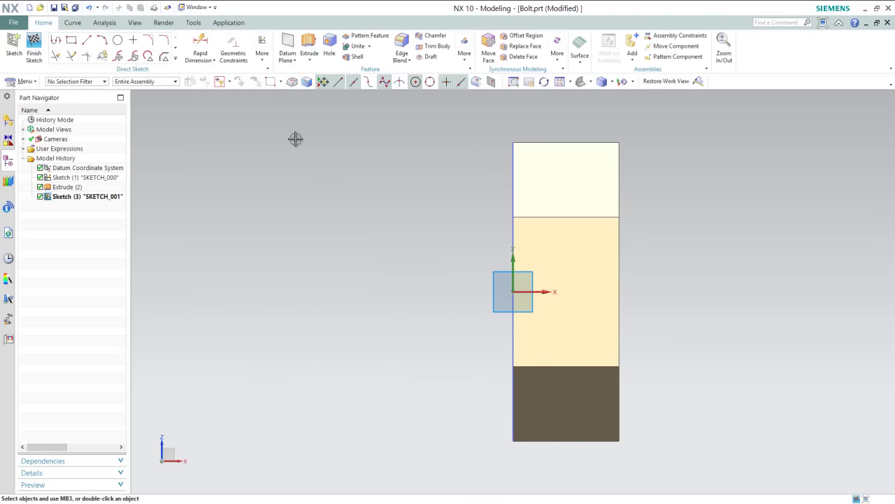
- Draw a closed right triangle at the head's upper corner on the Z axis side, about 0.068 in wide and 0.087 in tall
click(56, 42)
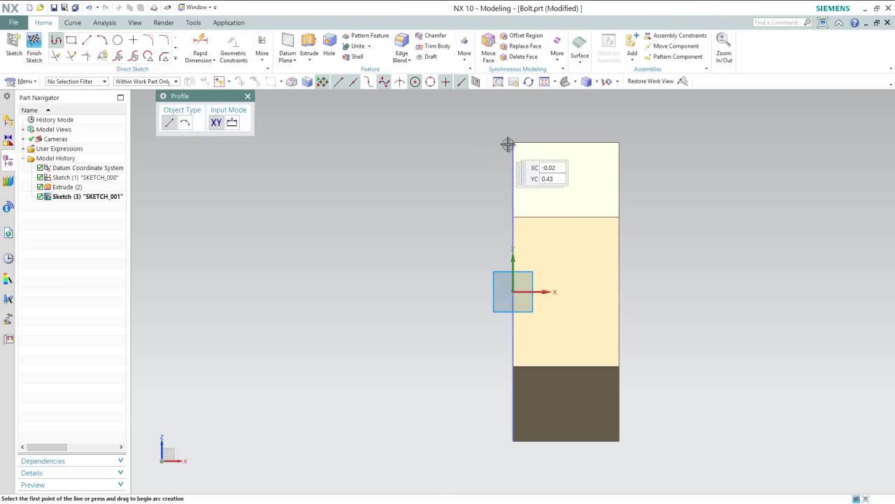
mouse_move(513, 145)
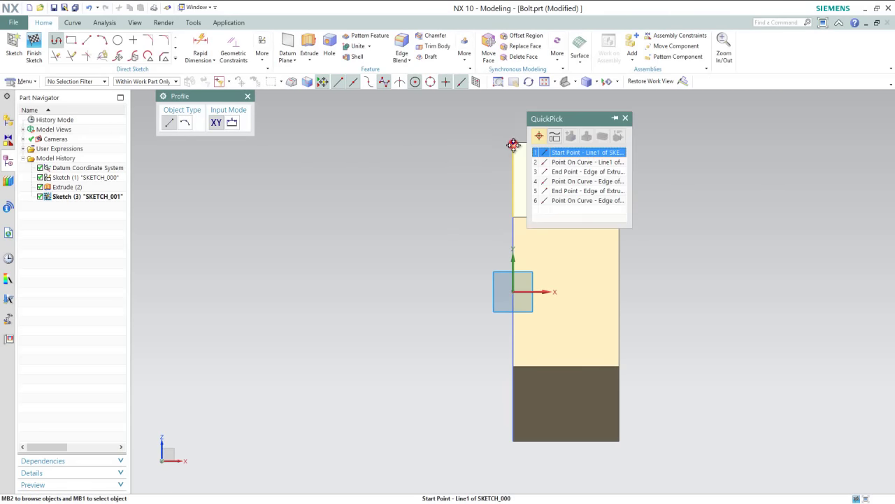
click(550, 153)
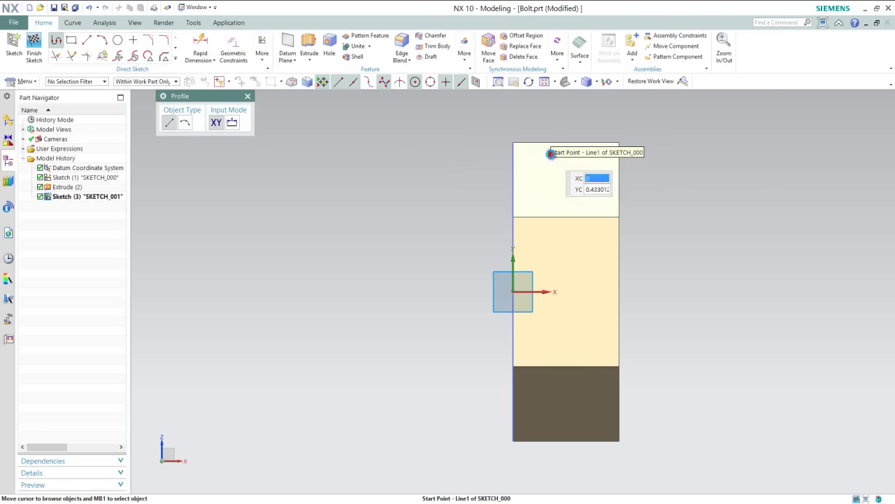
click(550, 153)
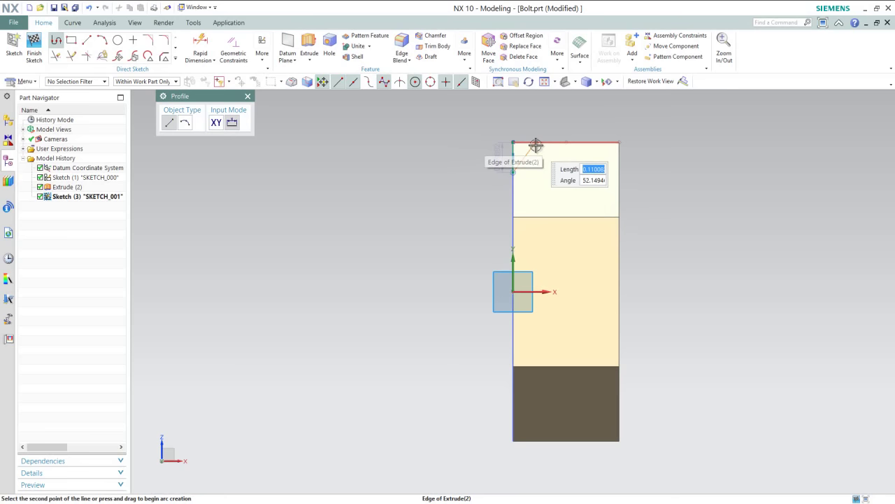
click(535, 143)
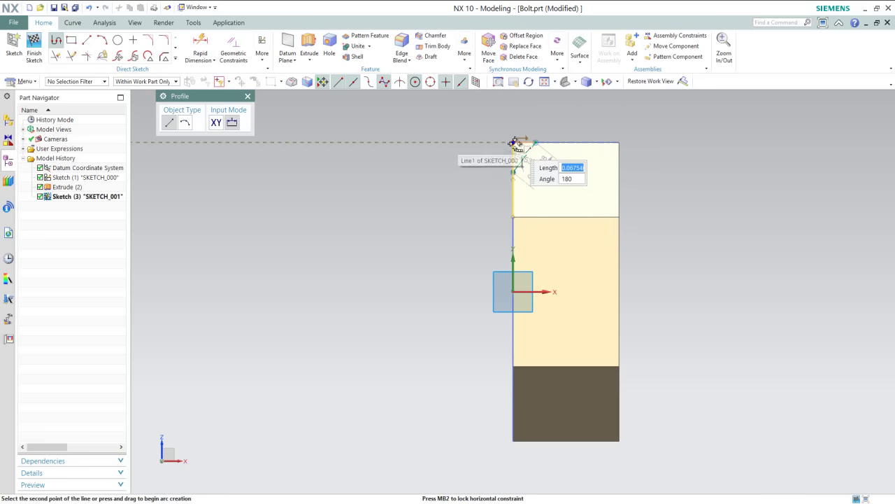
click(515, 144)
click(515, 144)
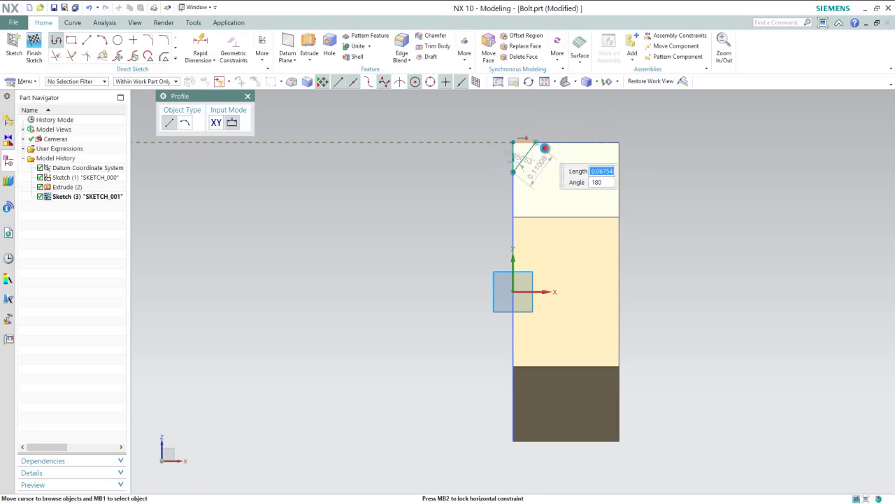
key(Escape)
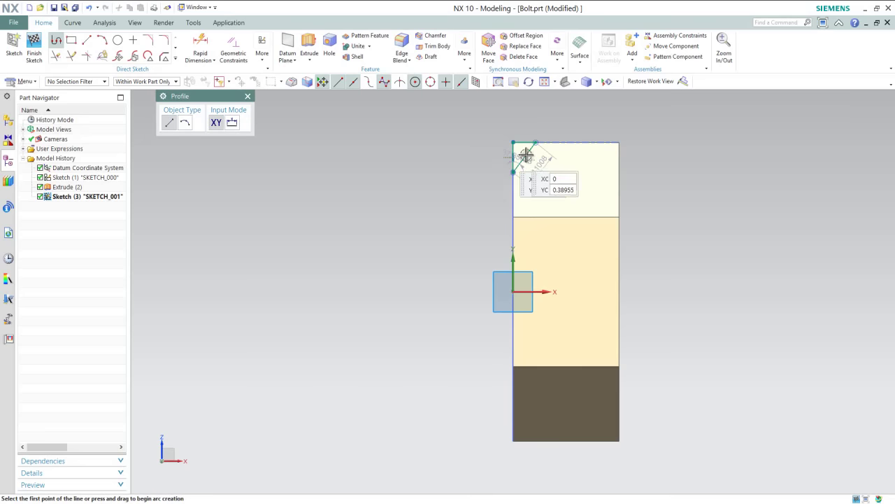
key(Escape)
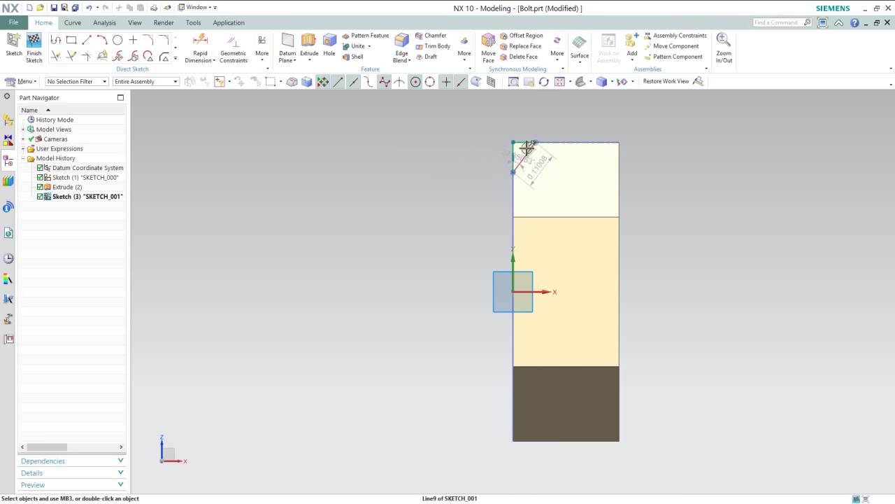
- Dimension the triangle's vertical side with the formula D*1/8 and set the angle between that side and the sloped line to 30 degrees
scroll(526, 147, up, 2)
scroll(520, 154, up, 2)
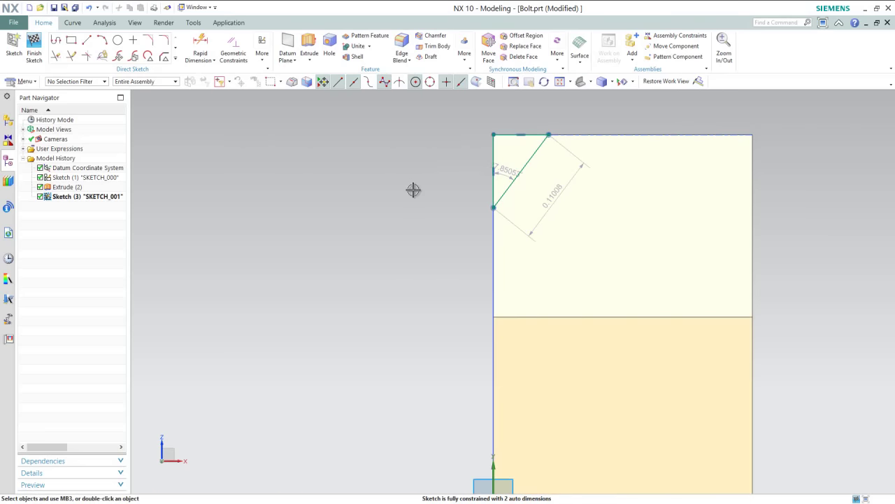
click(201, 47)
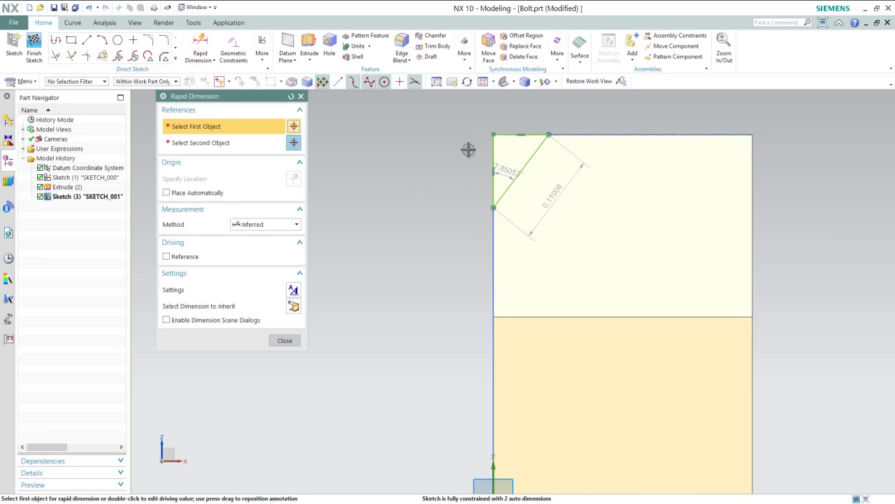
click(492, 147)
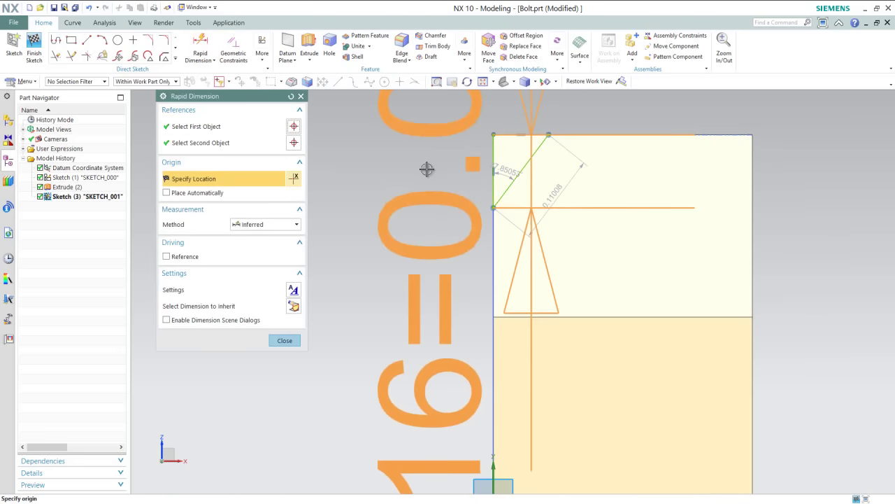
click(405, 177)
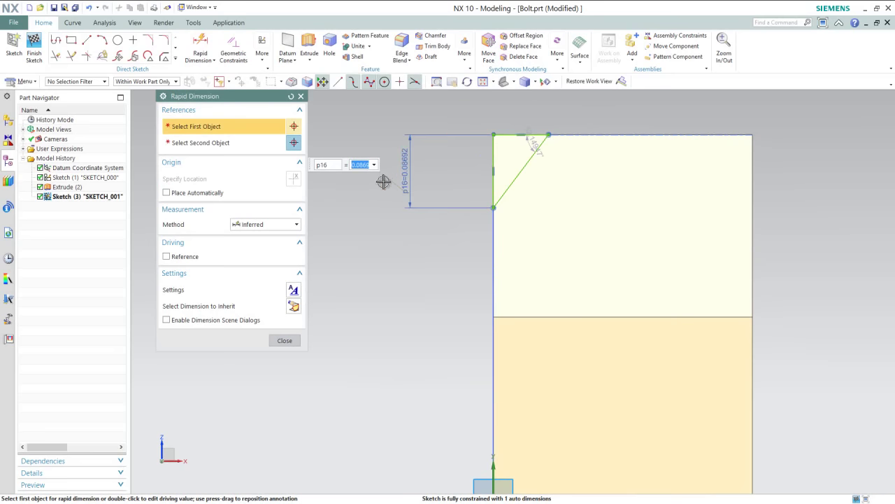
click(374, 166)
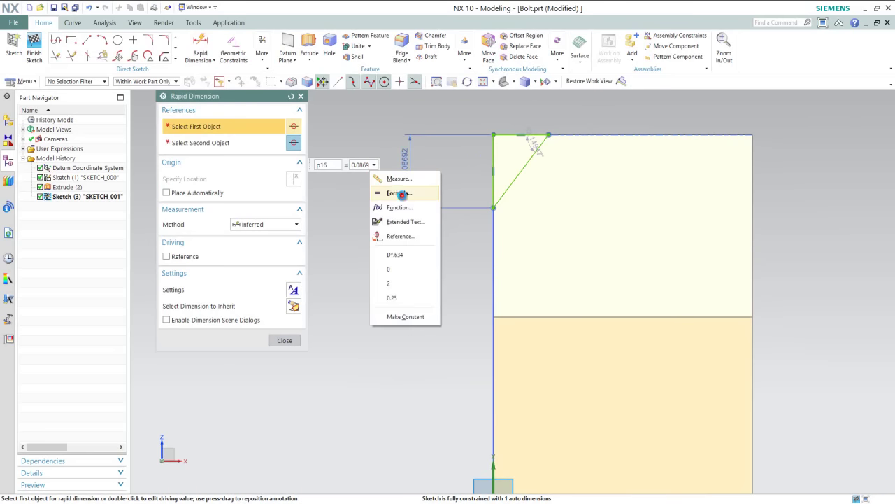
click(402, 196)
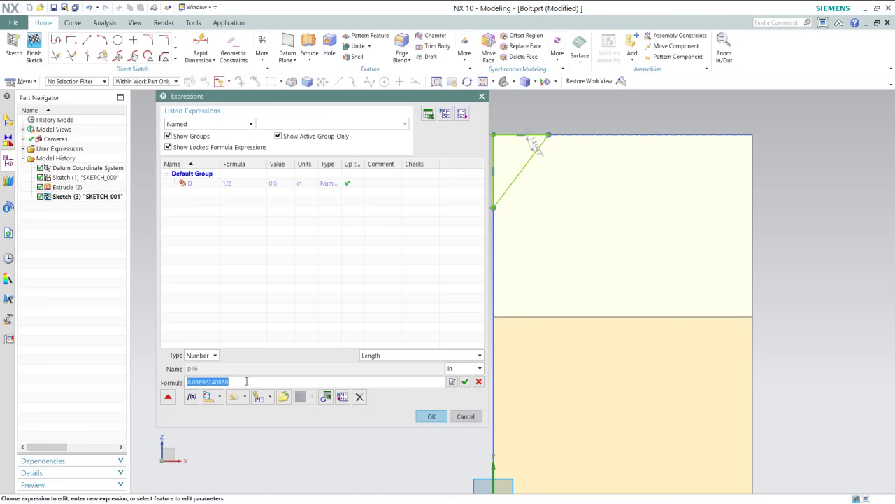
text(D)
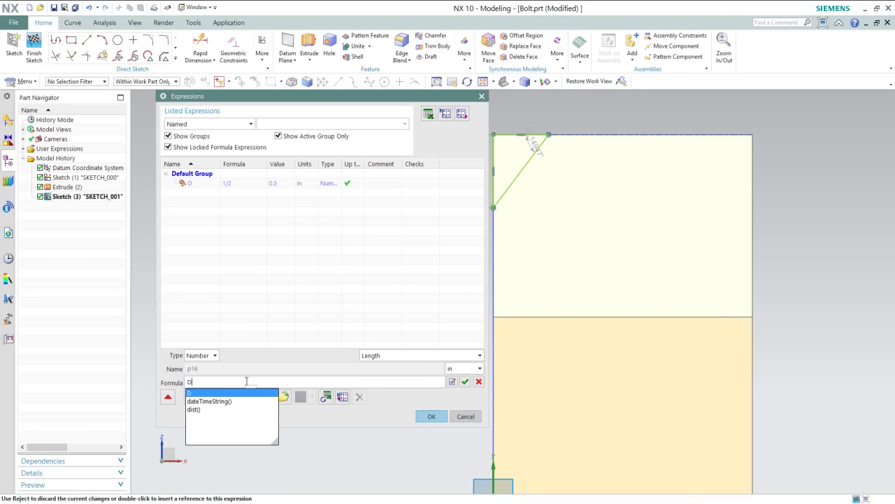
text(^)
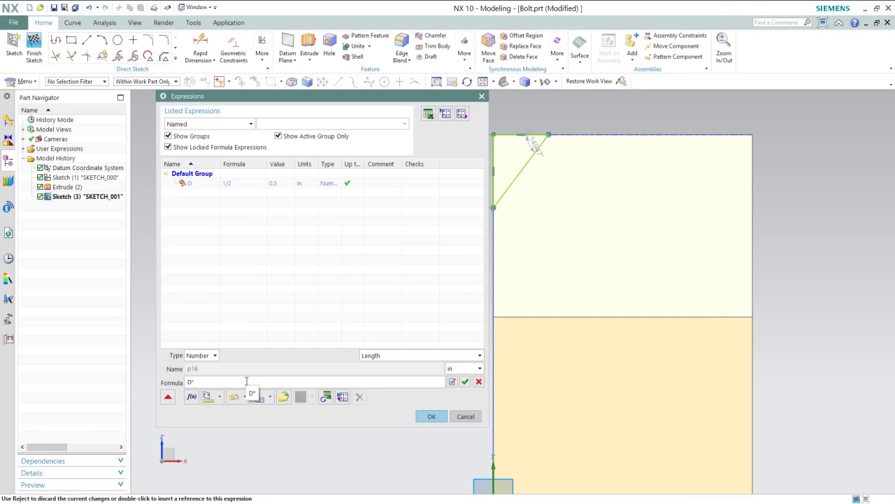
key(BackSpace)
text(*1/8)
click(431, 417)
click(511, 153)
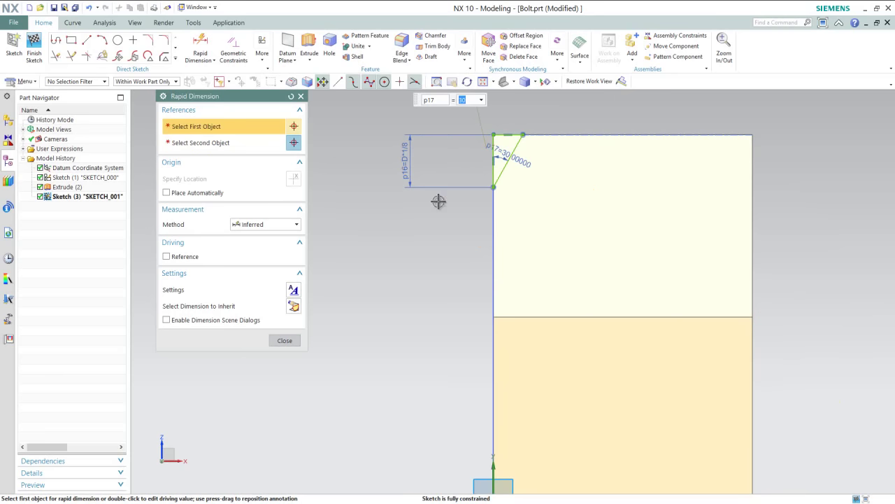
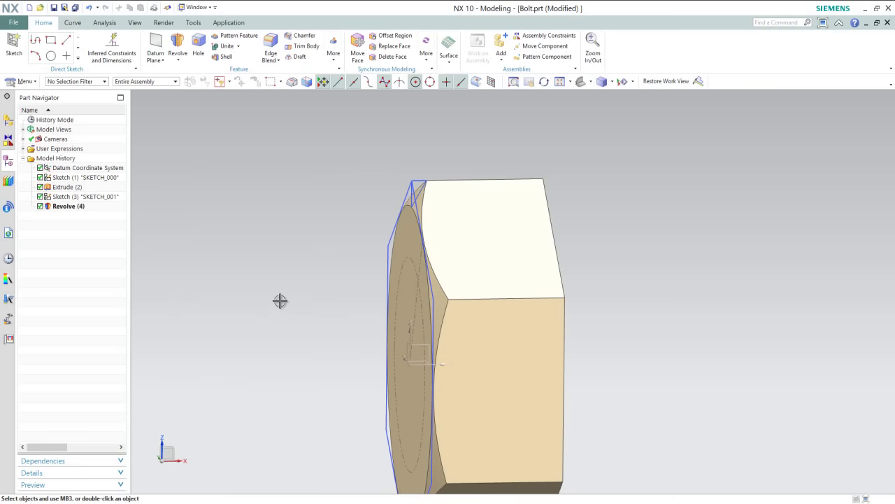
- Create a new sketch on the flat hexagonal face of the head opposite the chamfered side, with the view facing it squarely
middle_drag(280, 300, 226, 298)
click(592, 311)
key(Escape)
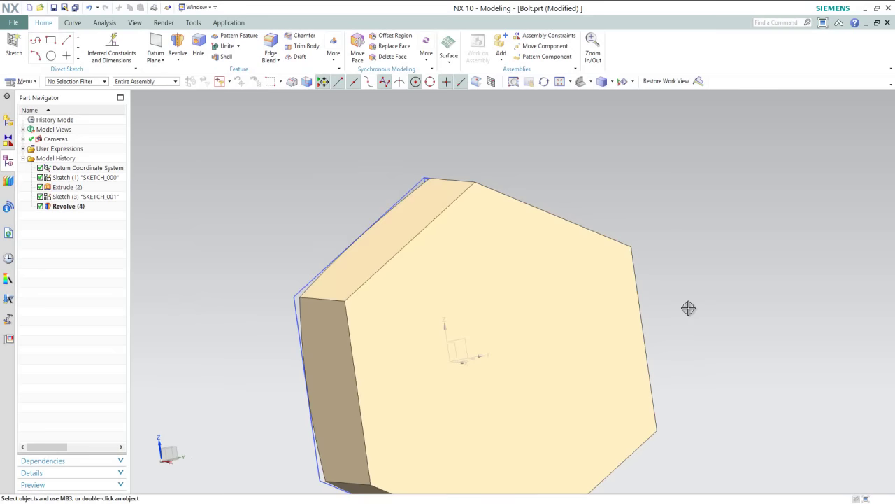
right_click(688, 308)
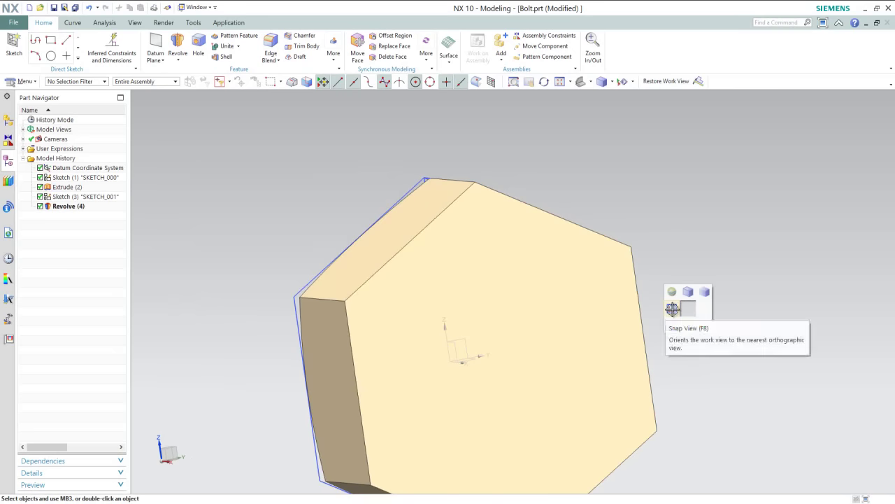
click(672, 308)
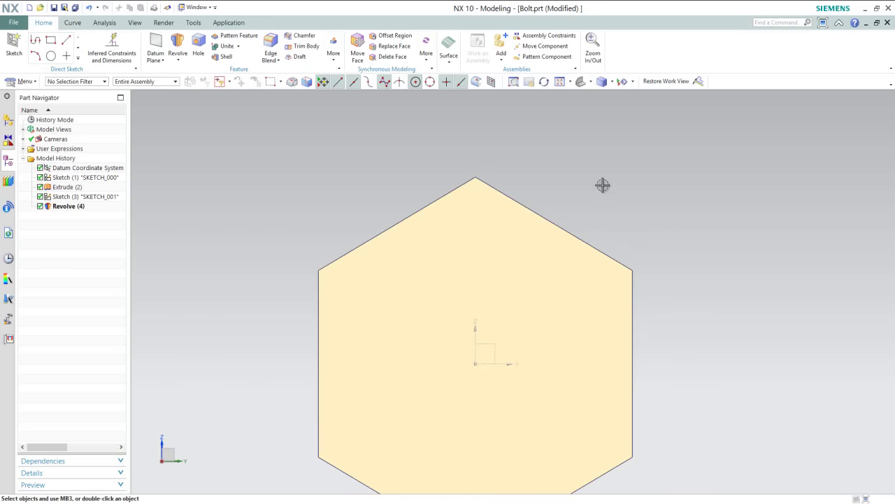
click(560, 81)
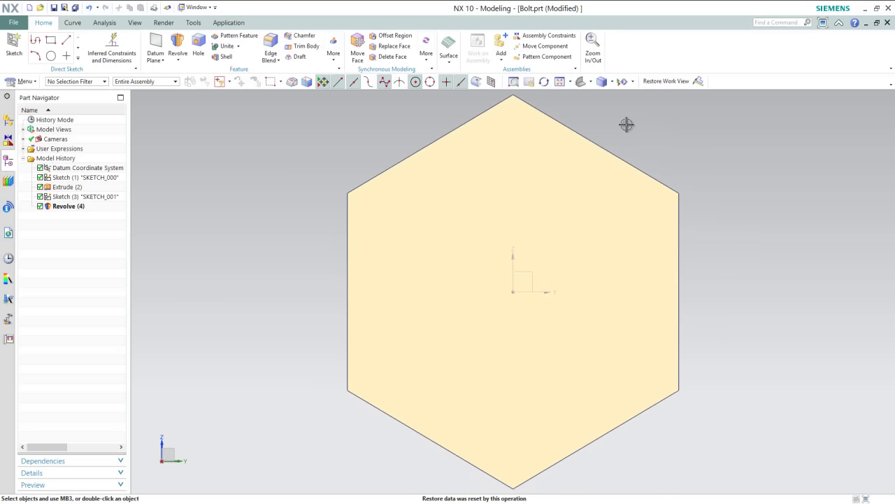
click(21, 51)
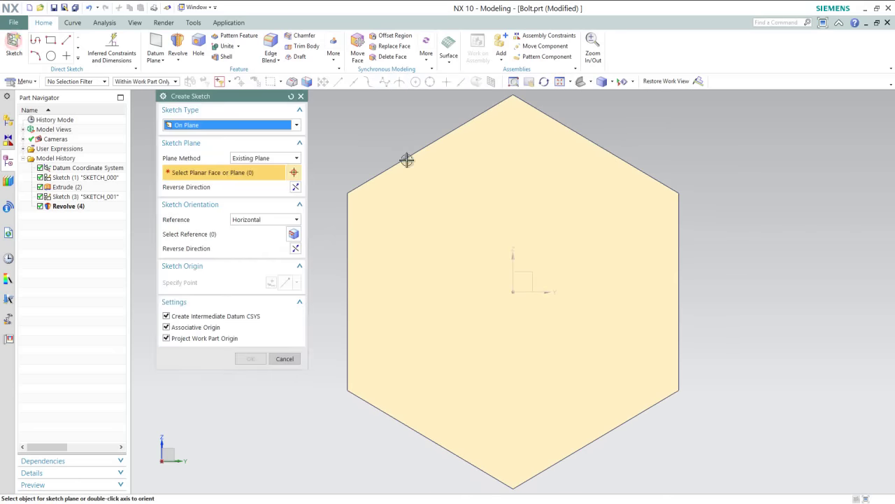
click(418, 190)
middle_click(418, 190)
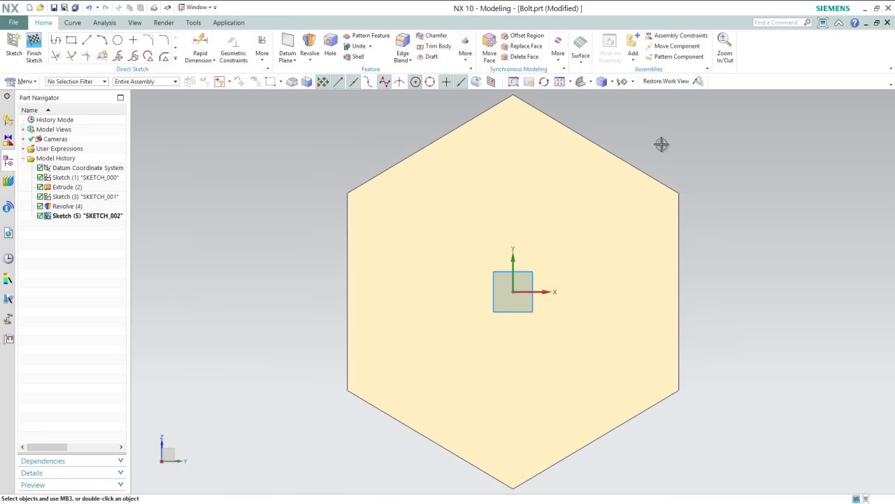
- Change the display to Static Wireframe and draw two concentric circles centred on the sketch origin, both within the hexagon's outline
click(614, 82)
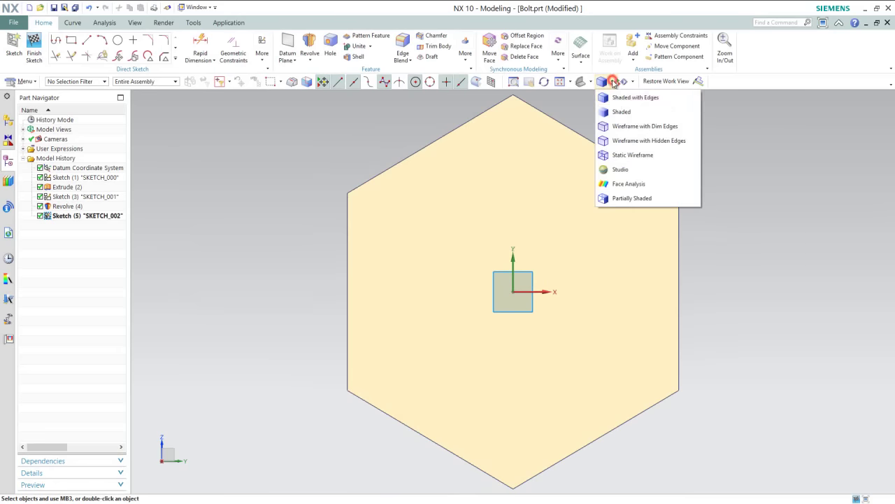
click(630, 156)
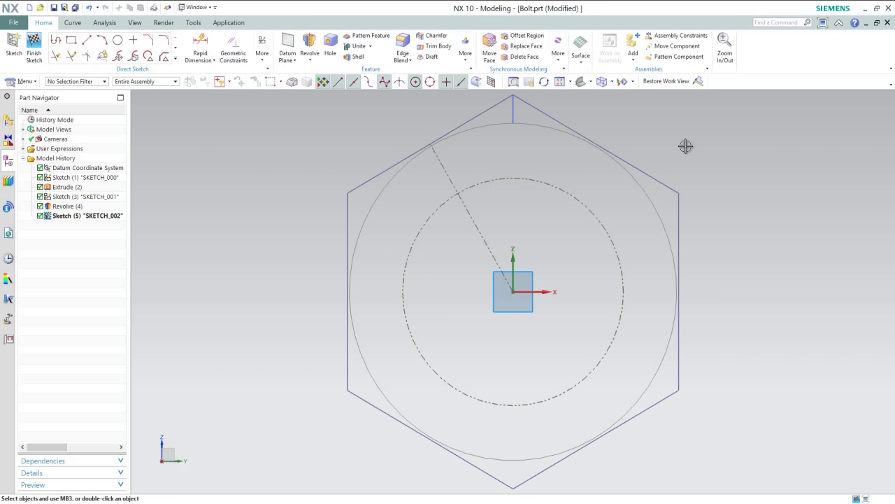
click(117, 42)
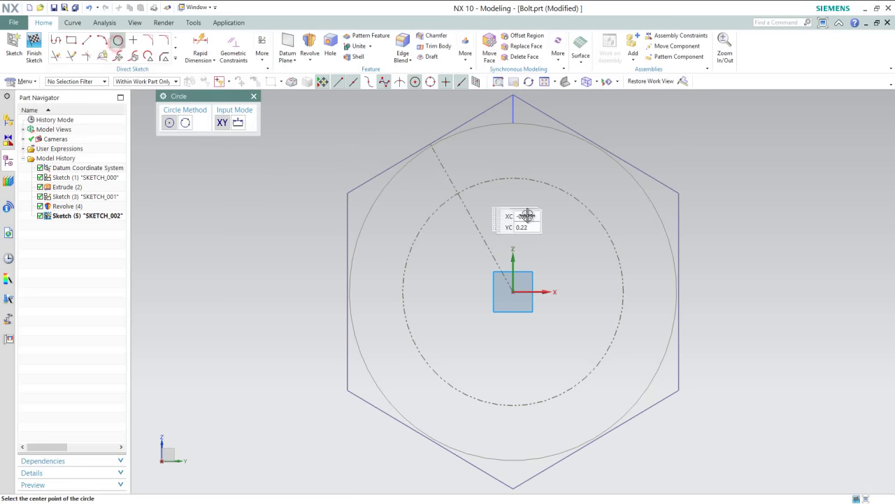
click(513, 292)
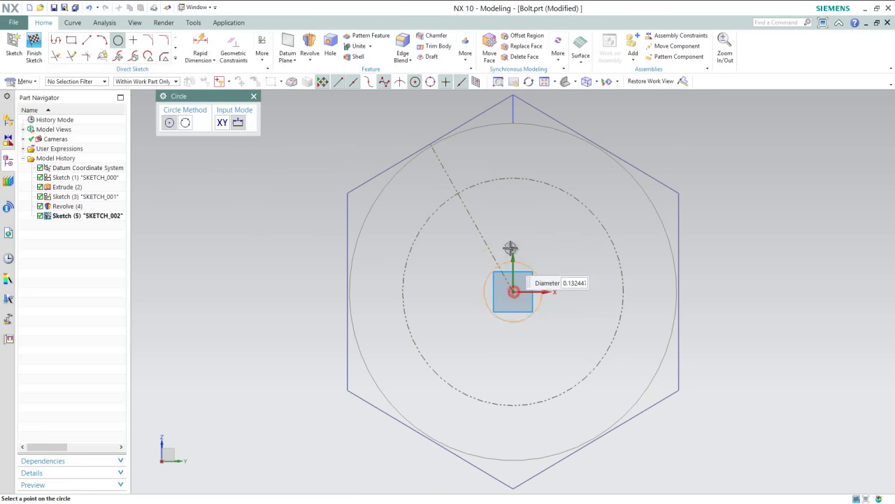
click(529, 152)
key(Escape)
- Constrain the outer circle tangent to the upper slanted edge of the hexagonal head
right_click(648, 171)
click(655, 181)
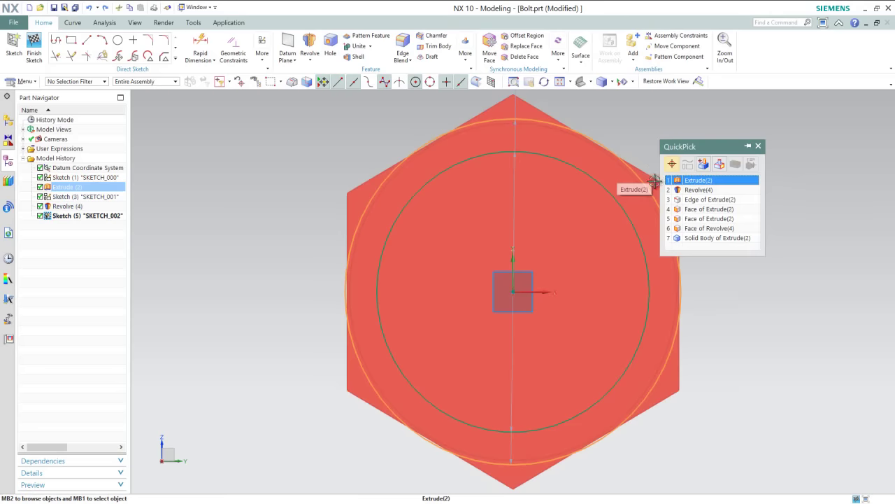
click(699, 200)
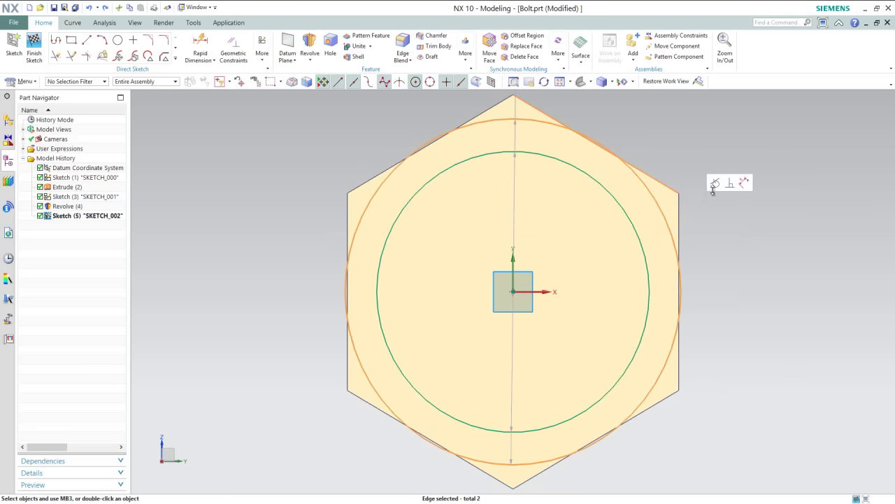
click(716, 184)
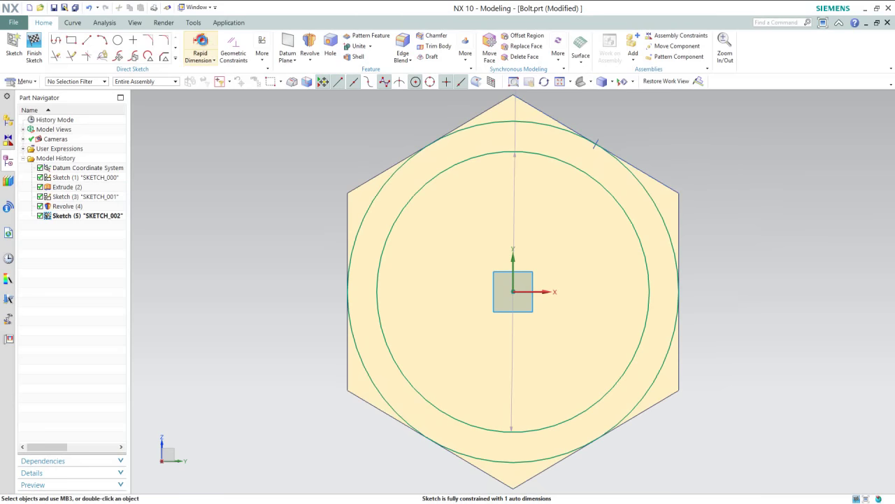
- Dimension the vertical gap between the tops of the two circles and drive it with the formula D*1/16
click(200, 42)
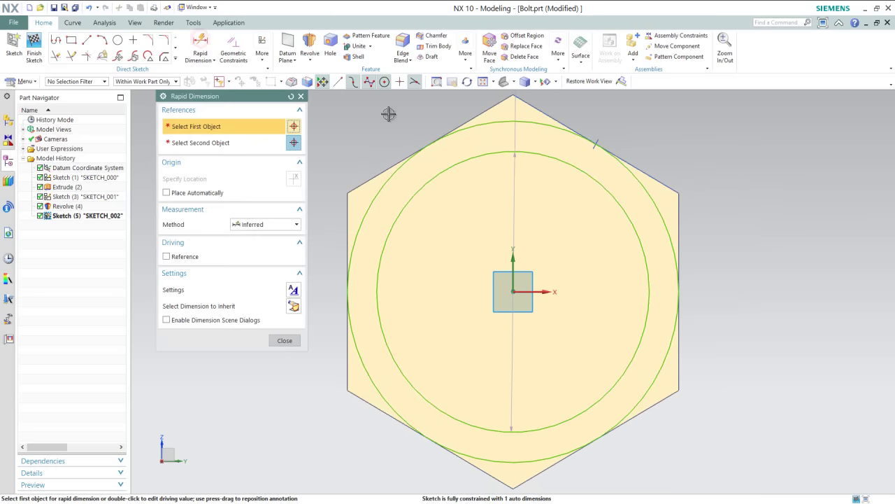
click(537, 121)
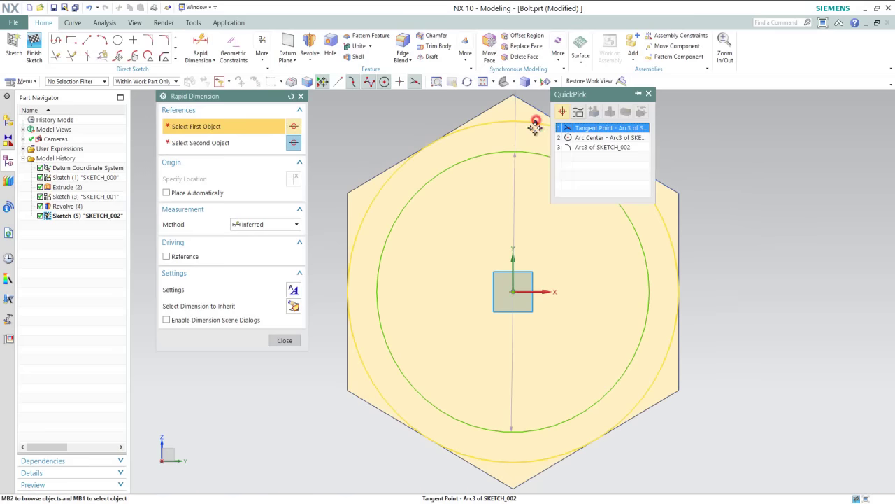
click(572, 126)
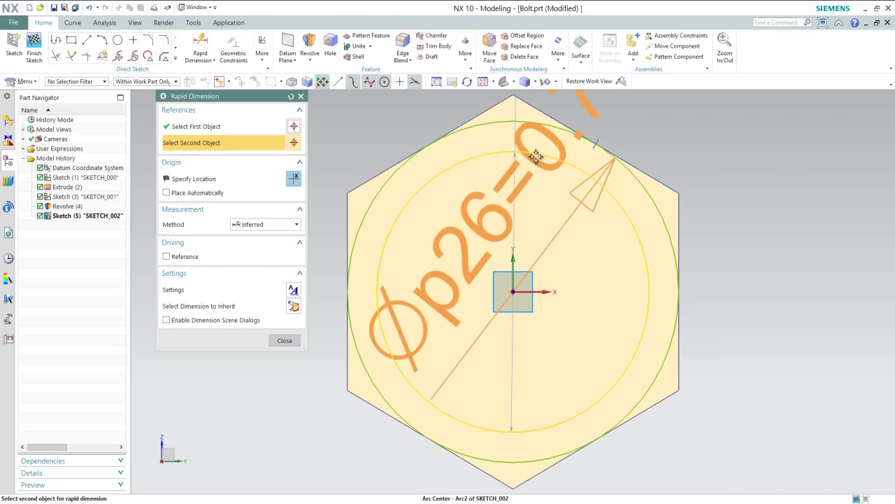
click(538, 154)
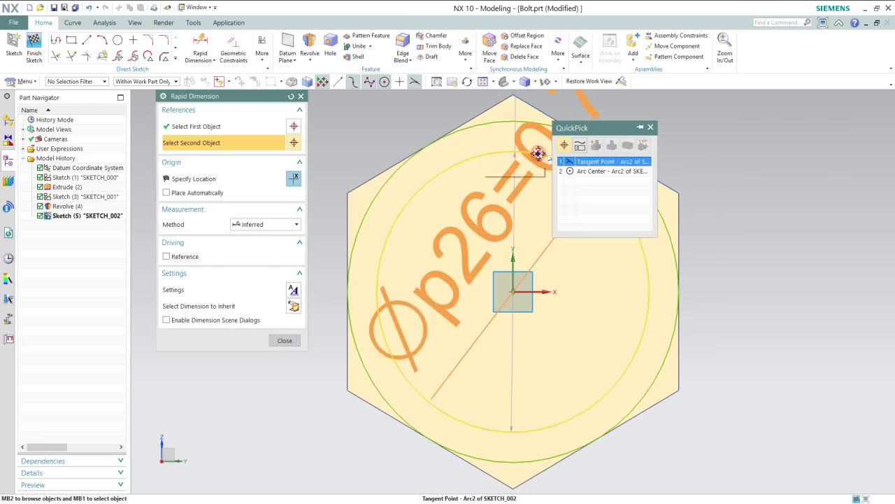
click(569, 161)
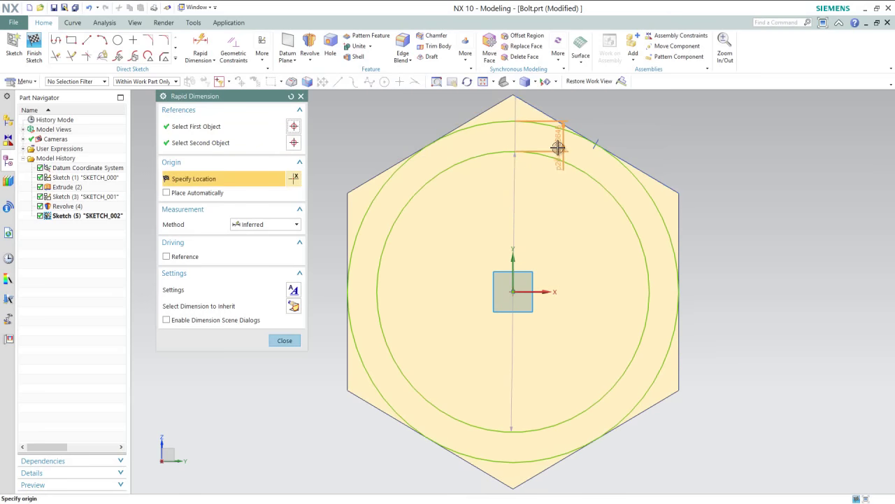
click(556, 147)
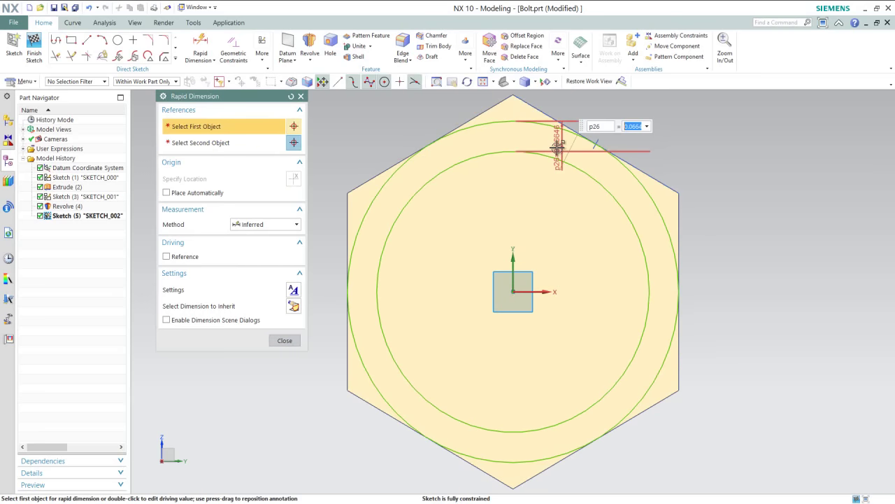
click(648, 126)
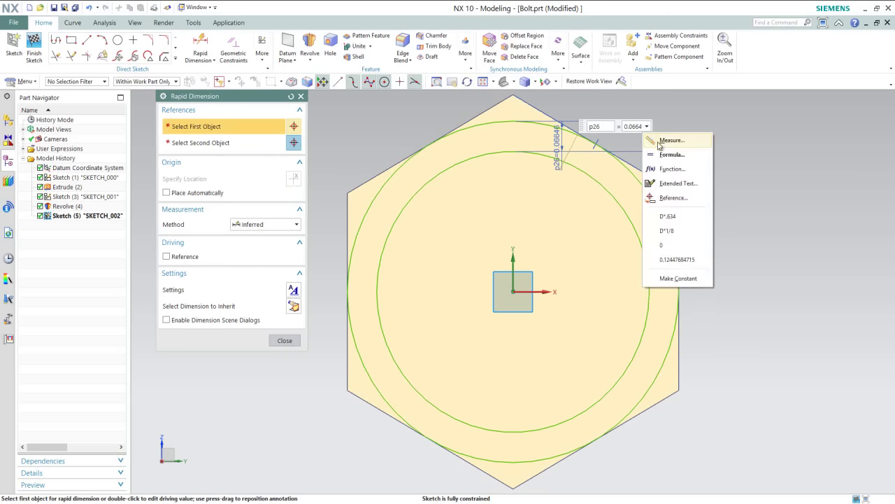
click(660, 154)
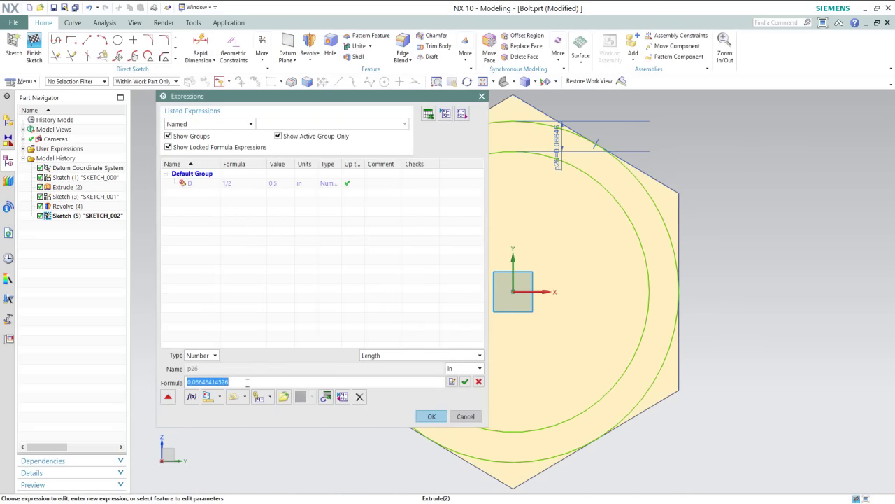
text(D*1/16)
key(Return)
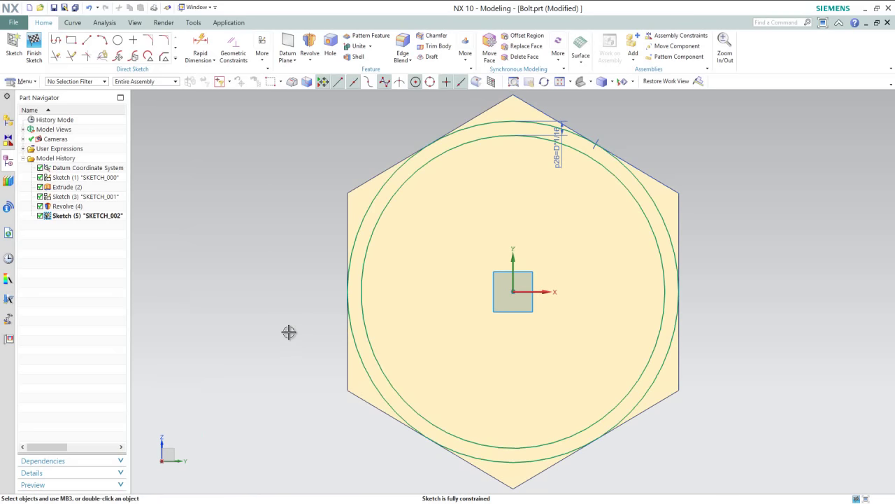
- Convert the outer circle to a reference curve and orient the model to a trimetric view
click(356, 236)
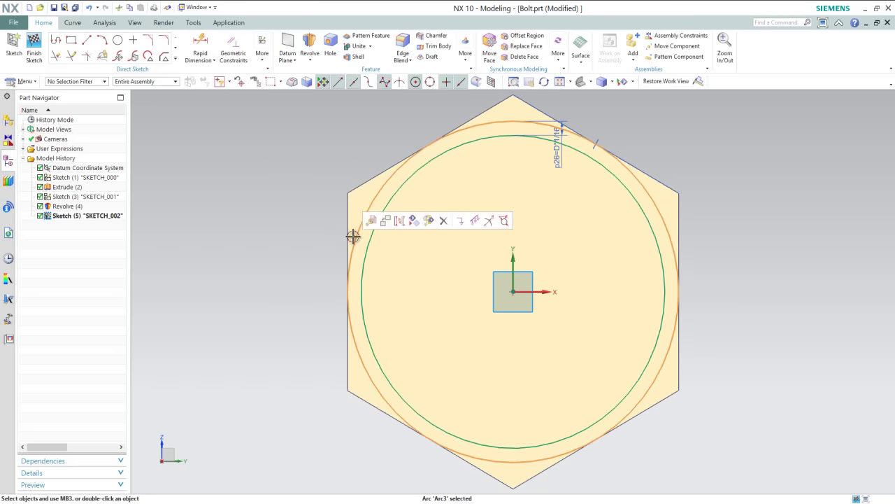
click(400, 221)
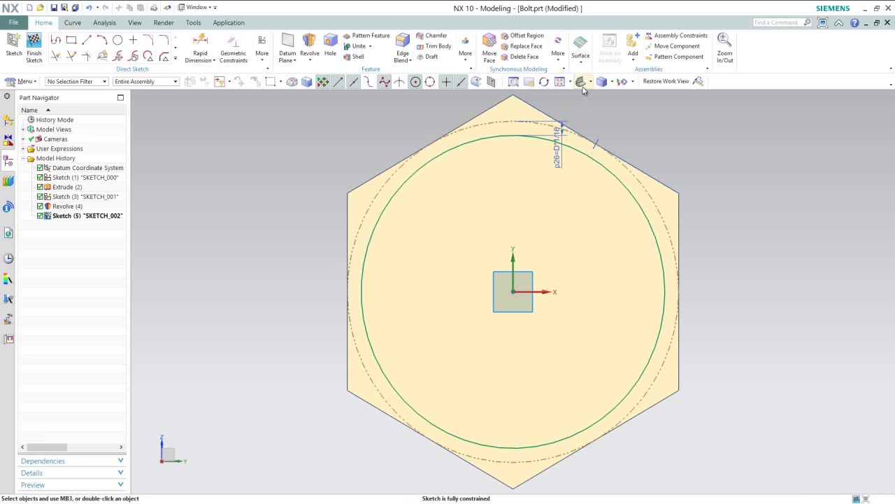
key(Home)
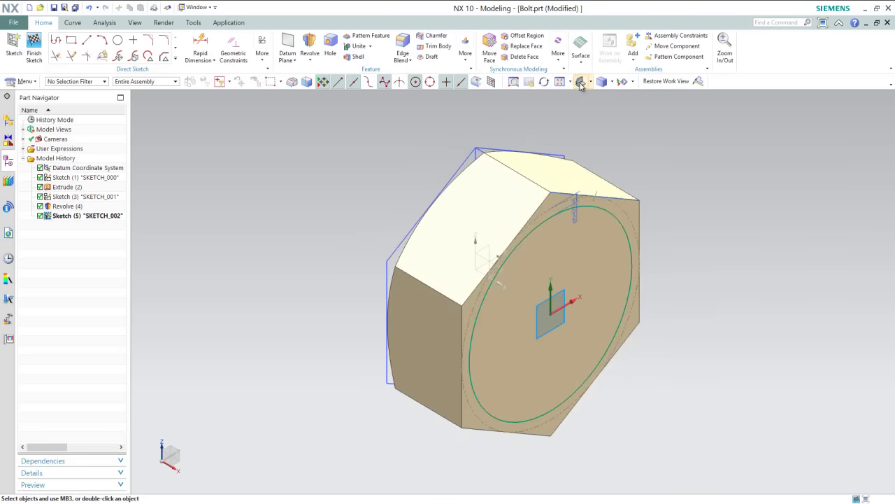
- Finish the sketch and extrude its circle 1/64 in into the head's underside with a two-sided offset from 0 to 0.25 in, subtracting the ring
click(34, 49)
click(177, 46)
click(632, 265)
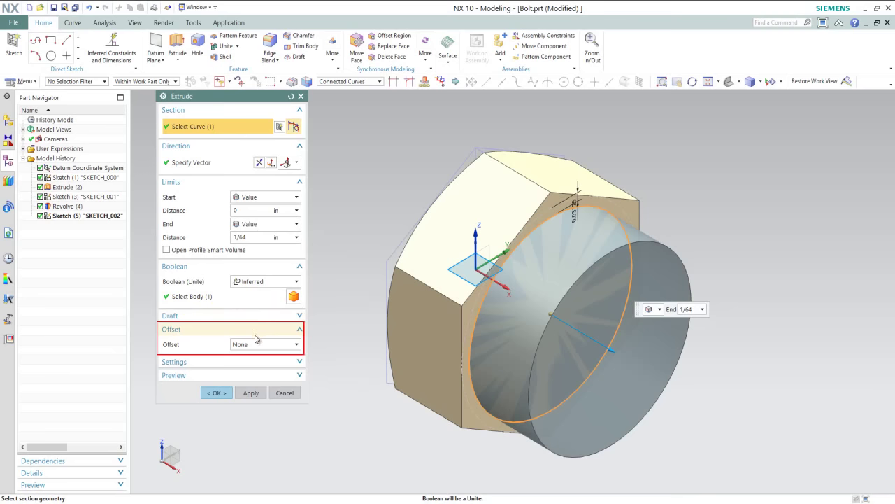
click(256, 343)
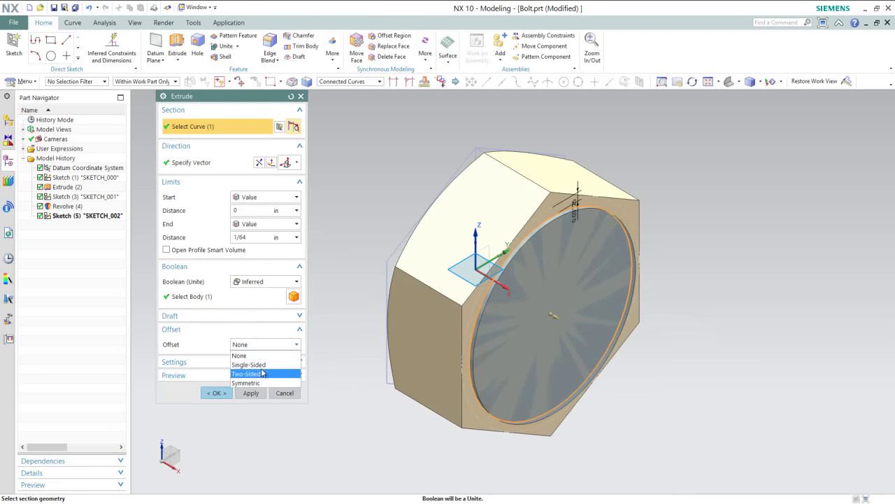
click(262, 373)
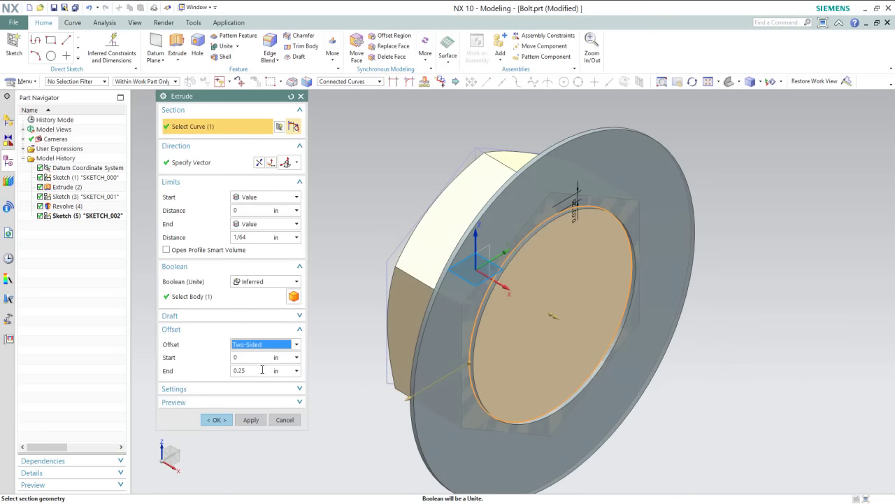
click(259, 163)
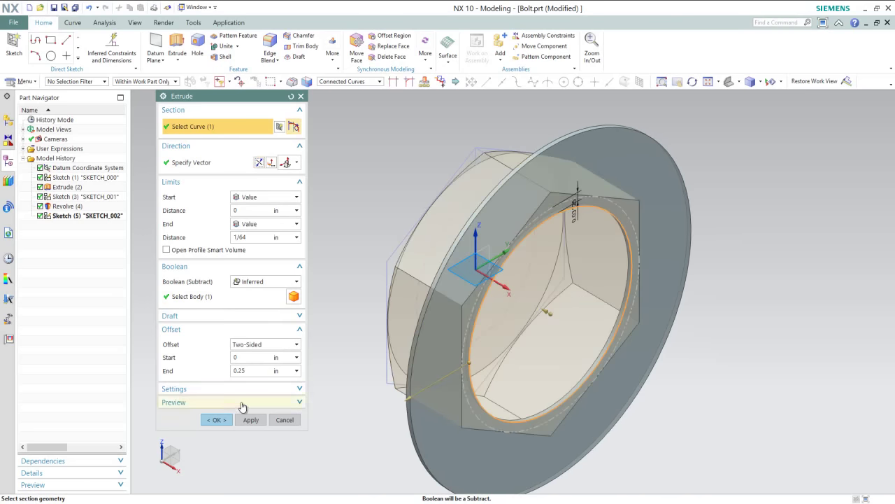
click(218, 420)
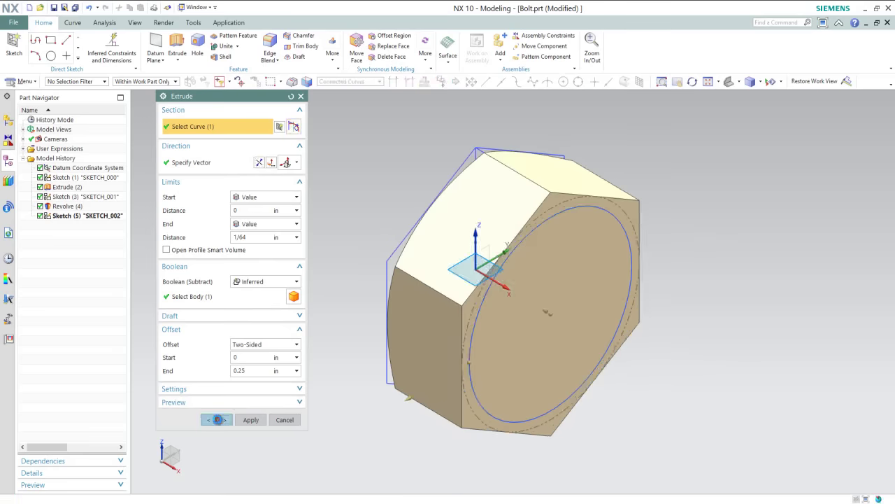
- Create a sketch on the raised circular face under the head and draw a circle of diameter D centred on the origin
click(15, 43)
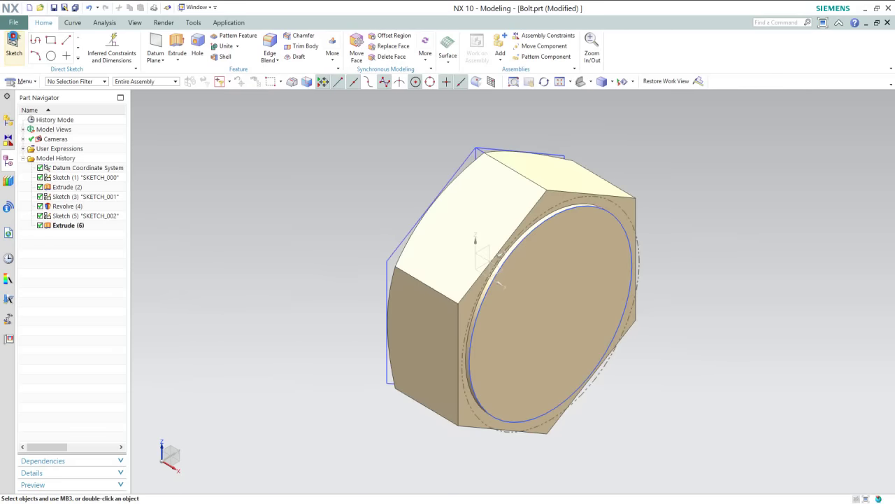
click(575, 296)
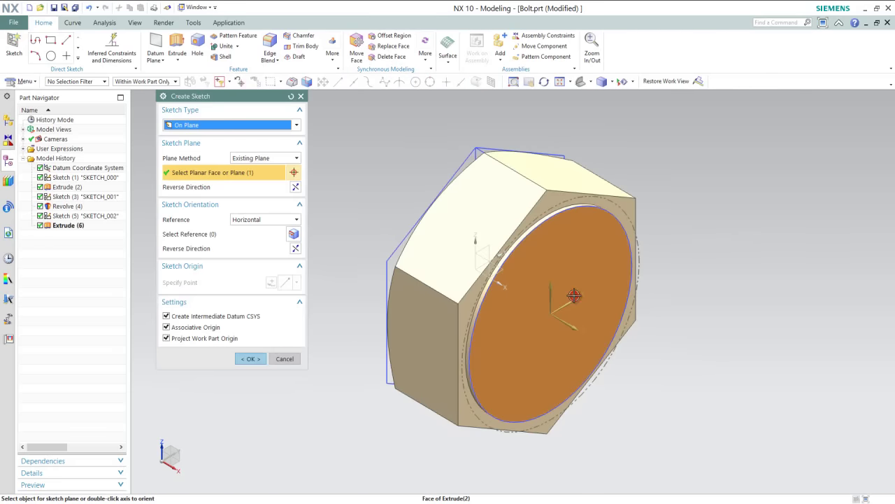
click(250, 358)
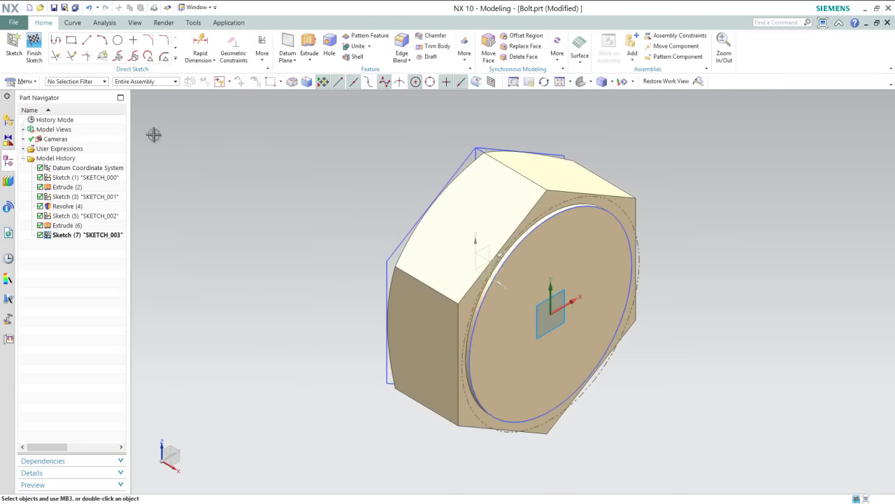
click(118, 40)
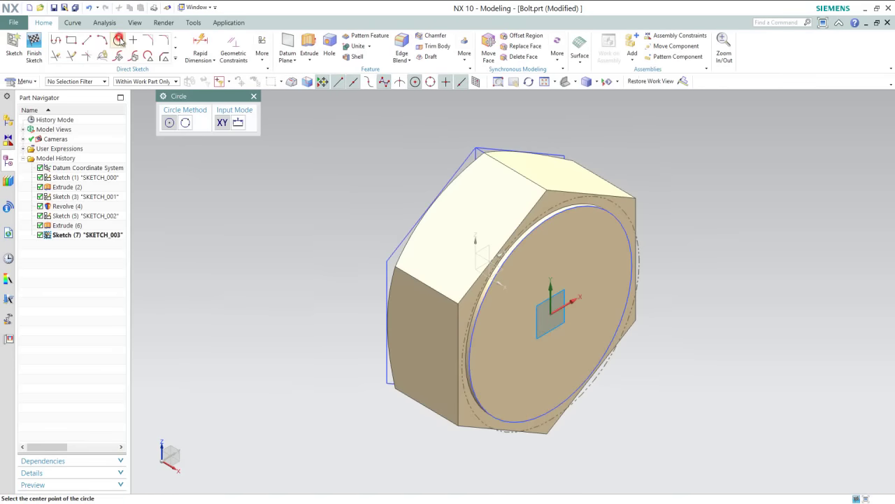
click(553, 309)
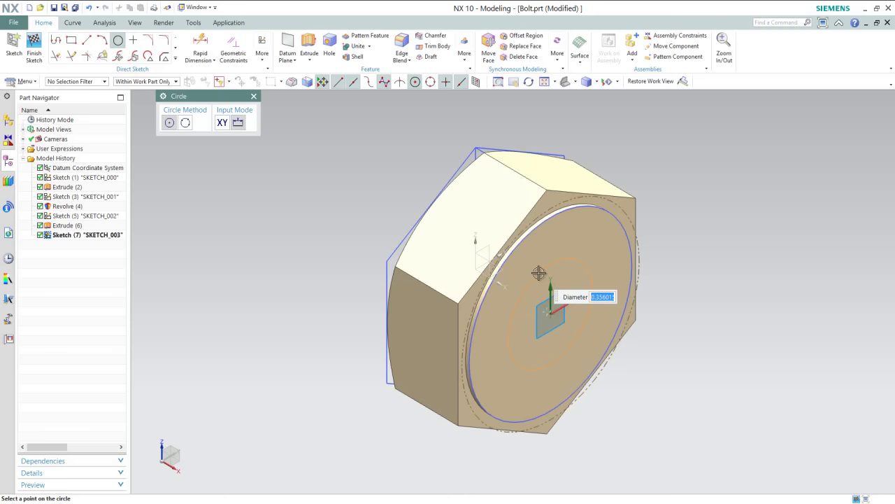
text(D)
key(Return)
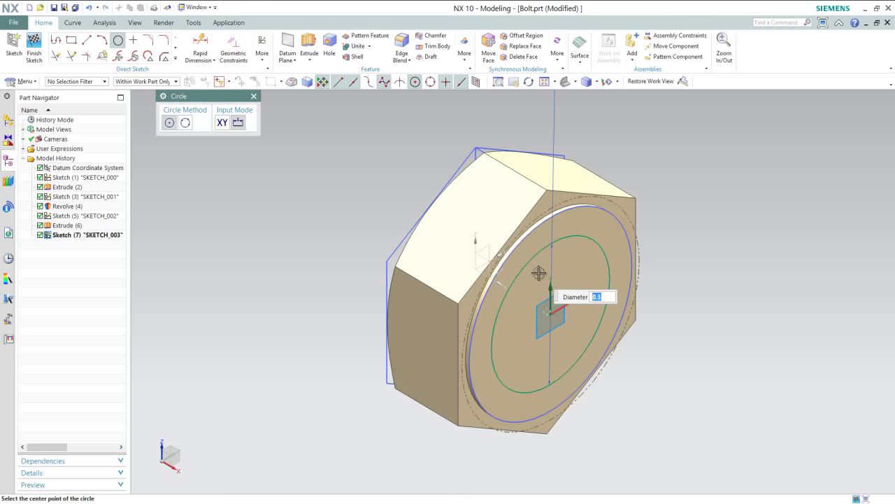
key(Escape)
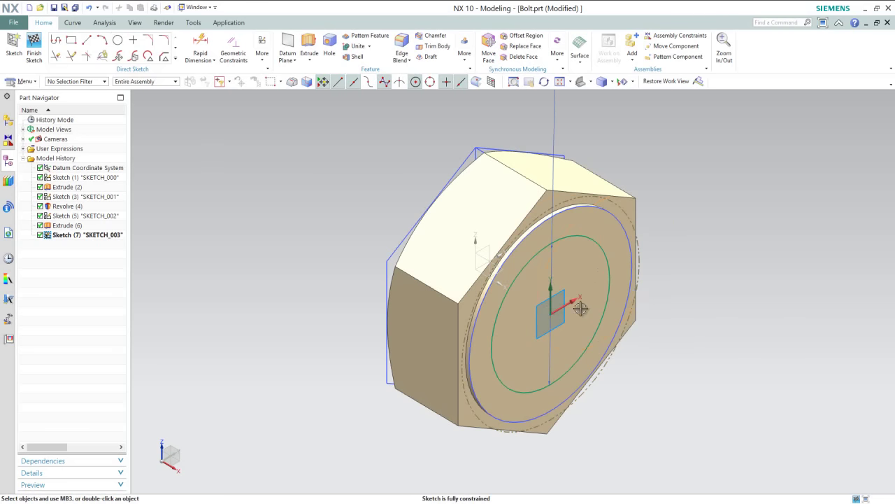
- Finish the sketch, extrude its circle 2 in as the bolt shank, and save the part
scroll(580, 308, down, 2)
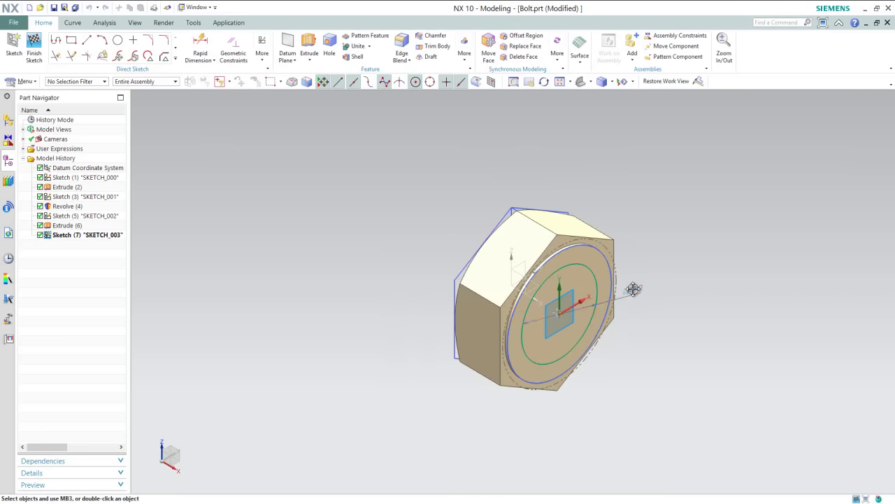
scroll(633, 289, up, 2)
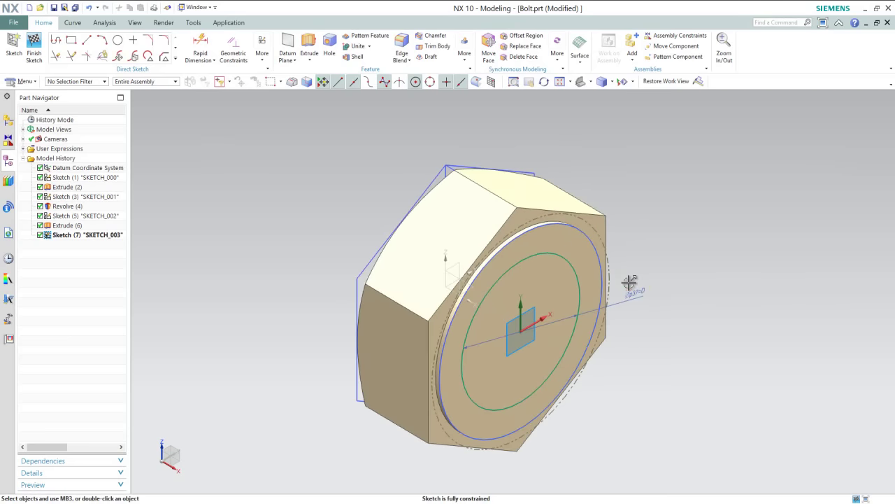
right_click(649, 219)
click(683, 228)
click(177, 43)
click(557, 254)
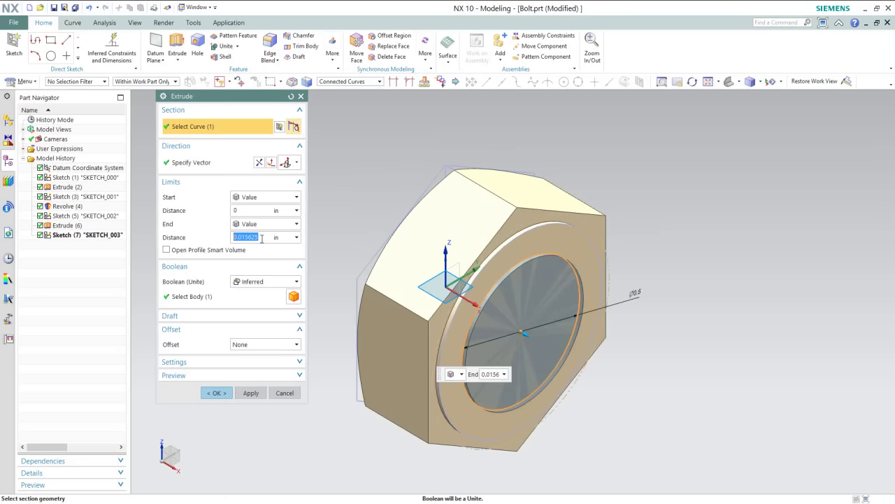
text(2)
click(217, 393)
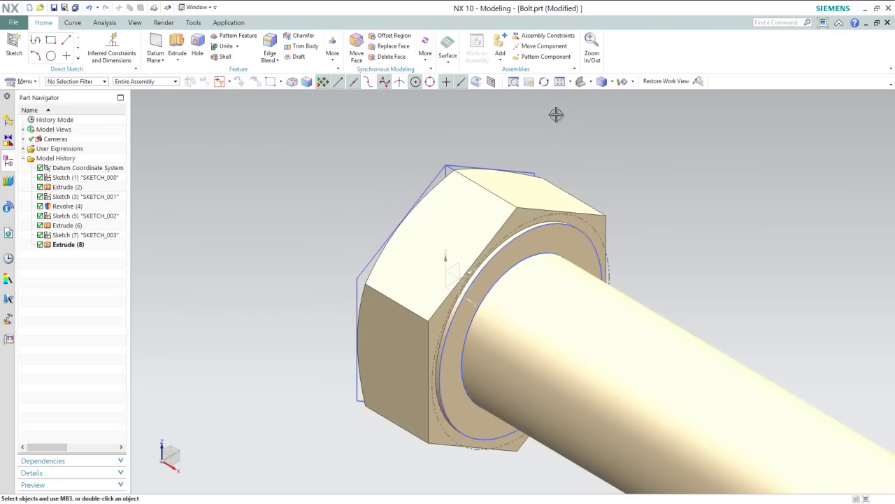
key(ctrl+f)
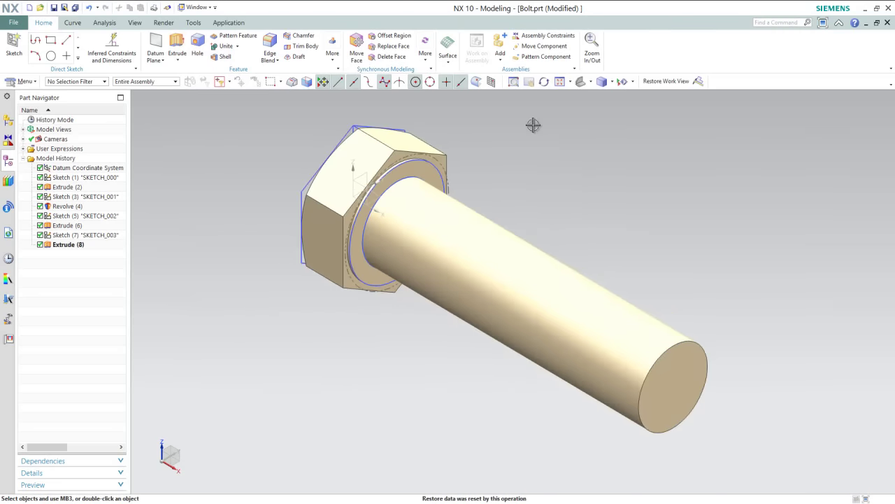
key(ctrl+s)
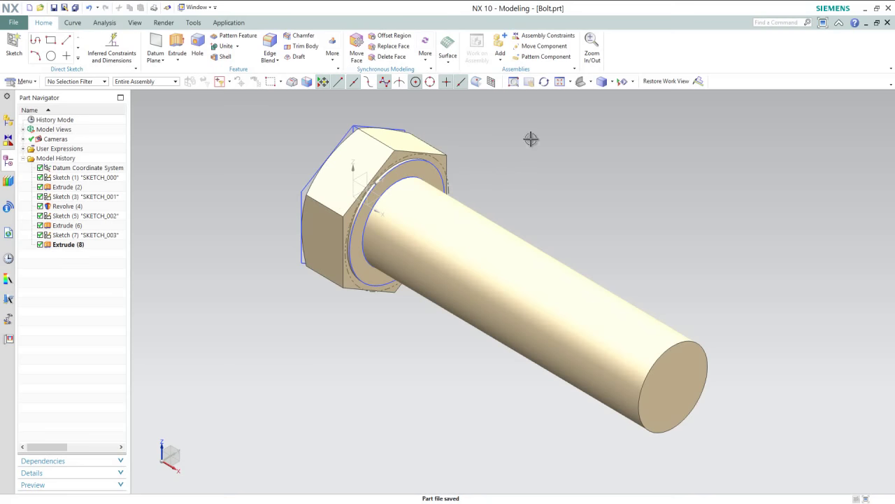
- Chamfer the circular edge at the shank's free end with a 1/32 in distance at 45 degrees
click(304, 36)
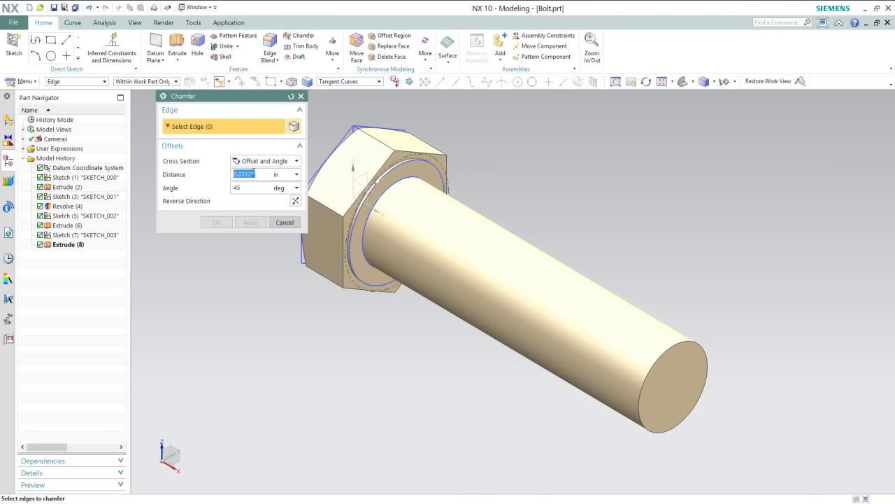
text(1/32)
key(Return)
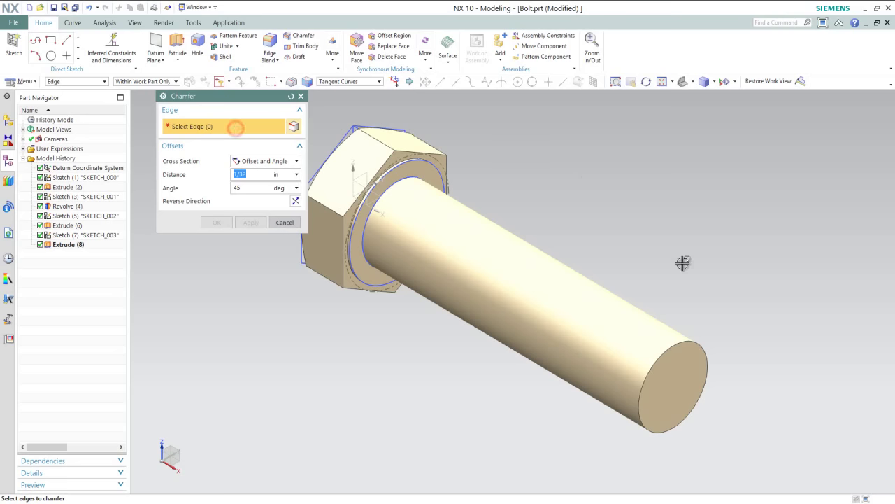
click(687, 345)
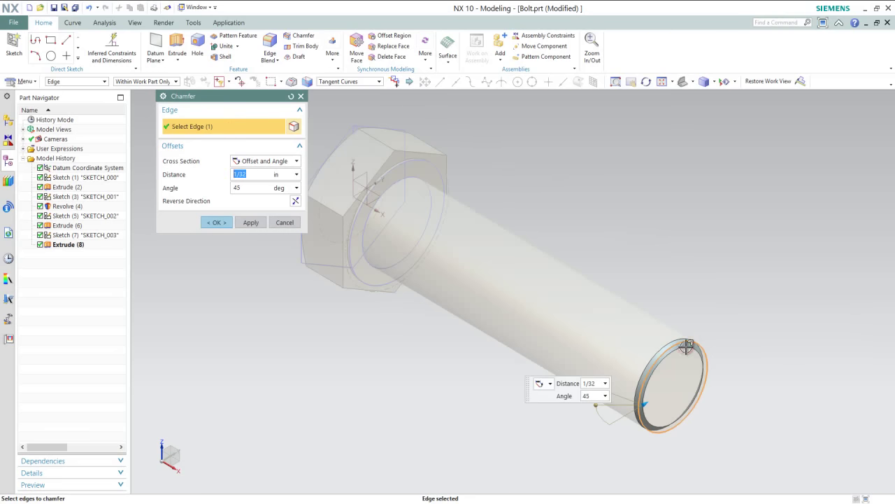
click(215, 221)
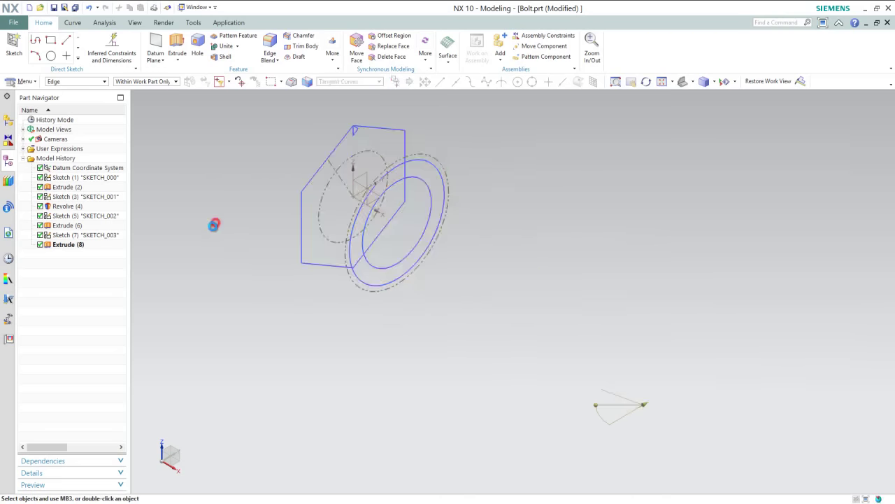
- Start a detailed thread on the shank's cylindrical face, beginning at its flat end face with the Extend Through Start condition
click(332, 52)
click(234, 119)
click(537, 298)
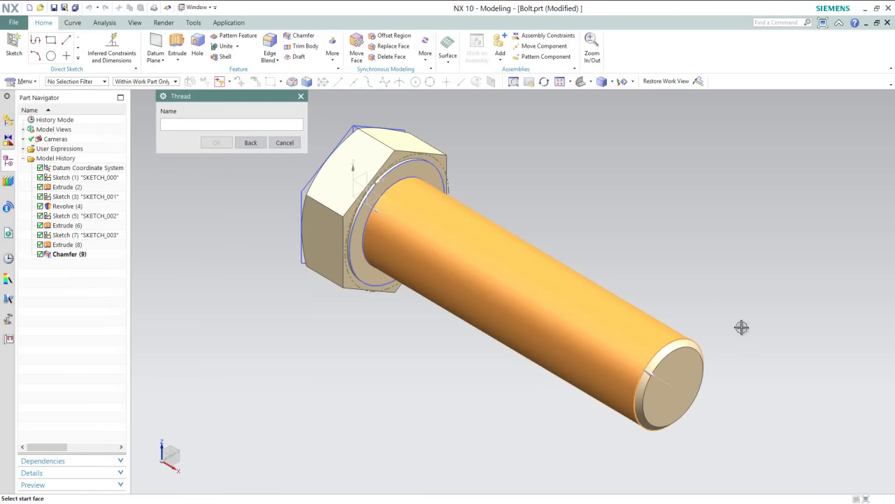
click(691, 372)
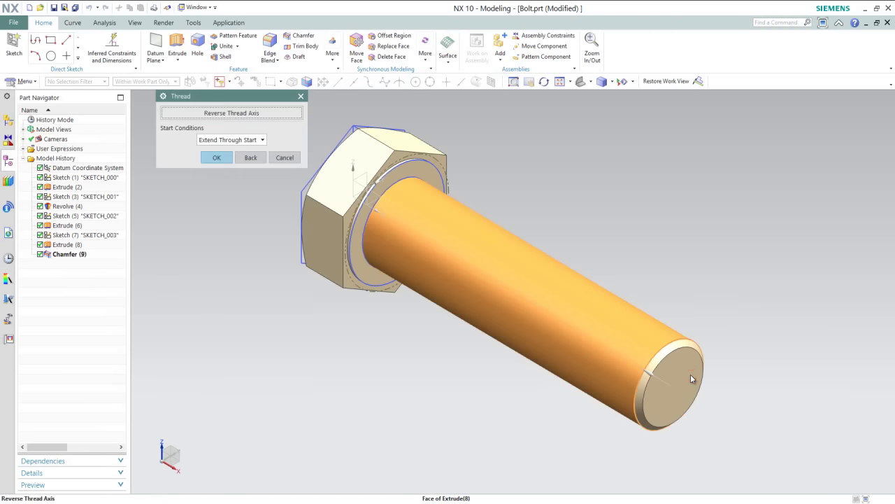
click(218, 158)
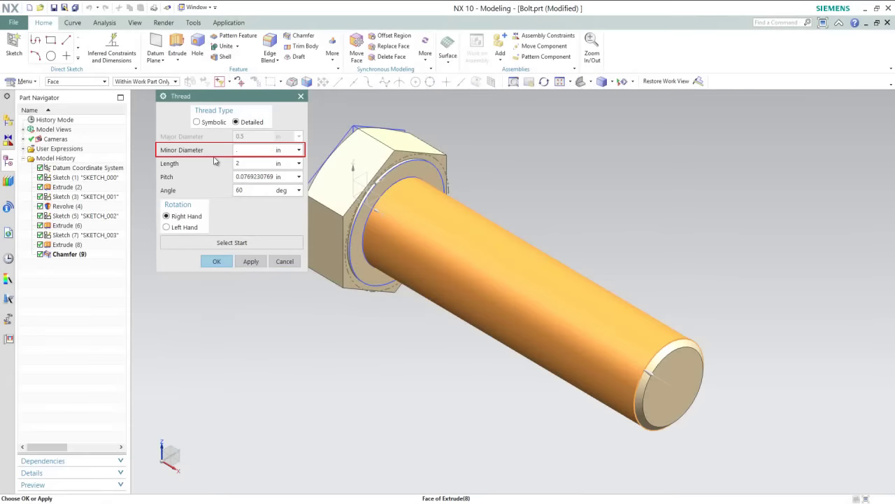
- Create the thread with a .4387 in minor diameter, 1.5 in length and 1/20 in pitch, and save the part
text(.4387)
click(243, 163)
double_click(243, 162)
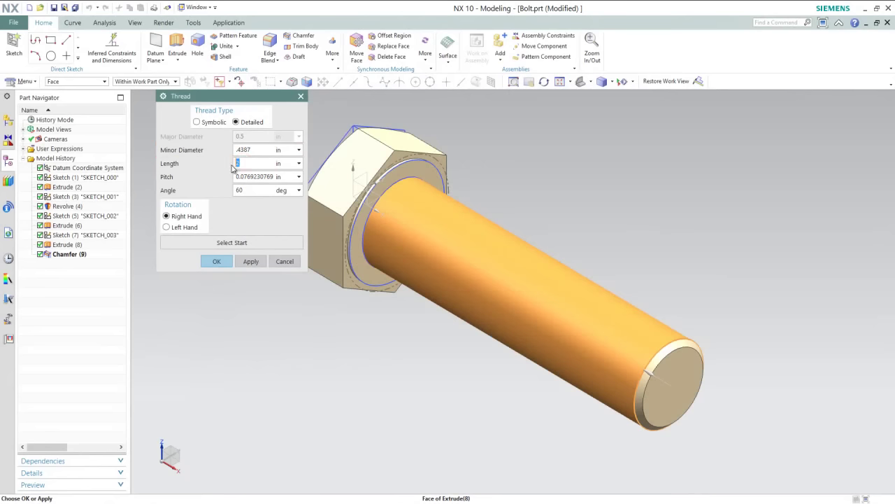
text(1.5)
click(250, 177)
click(250, 177)
double_click(251, 177)
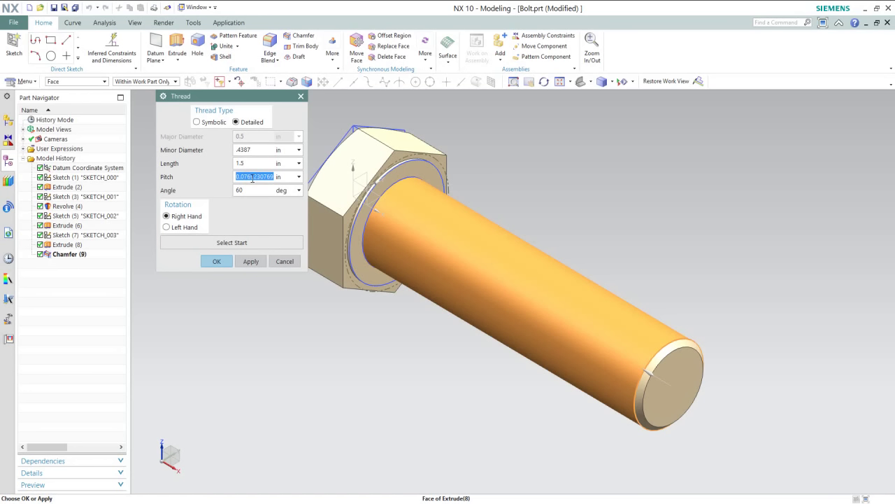
text(1/20)
key(Tab)
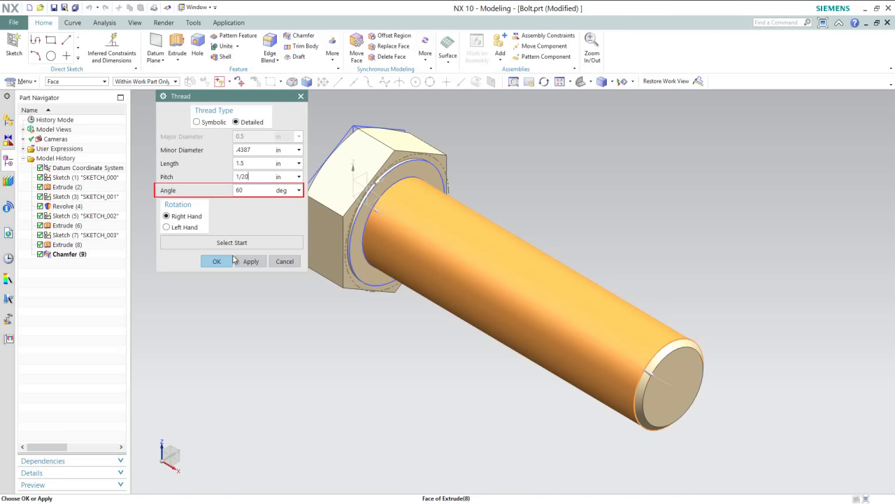
click(217, 261)
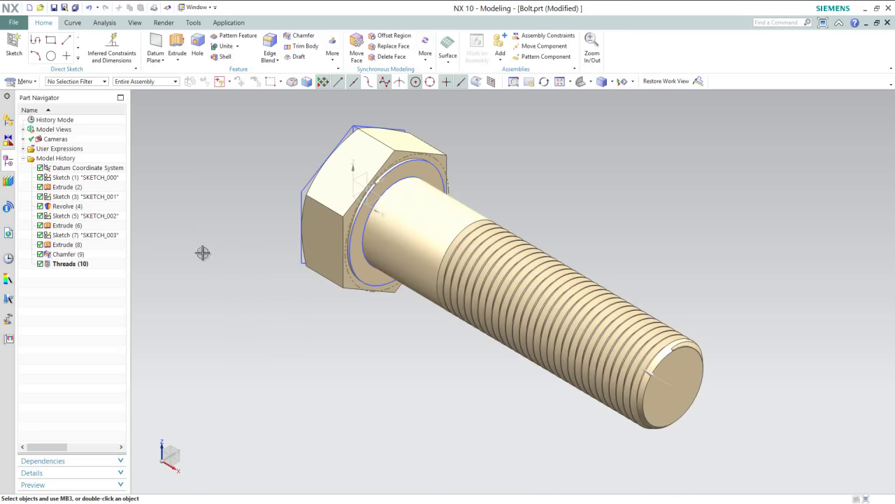
click(54, 7)
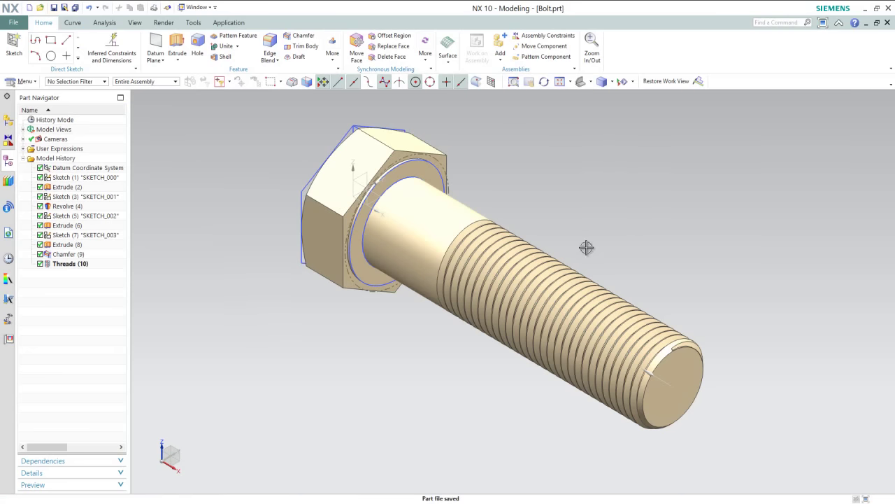
- Show the bolt from the side and hide all sketches
middle_drag(603, 249, 436, 193)
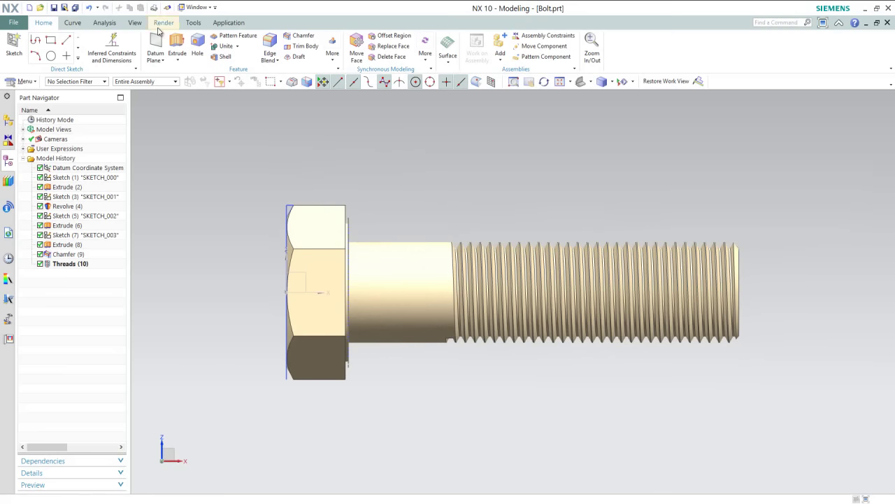
click(134, 22)
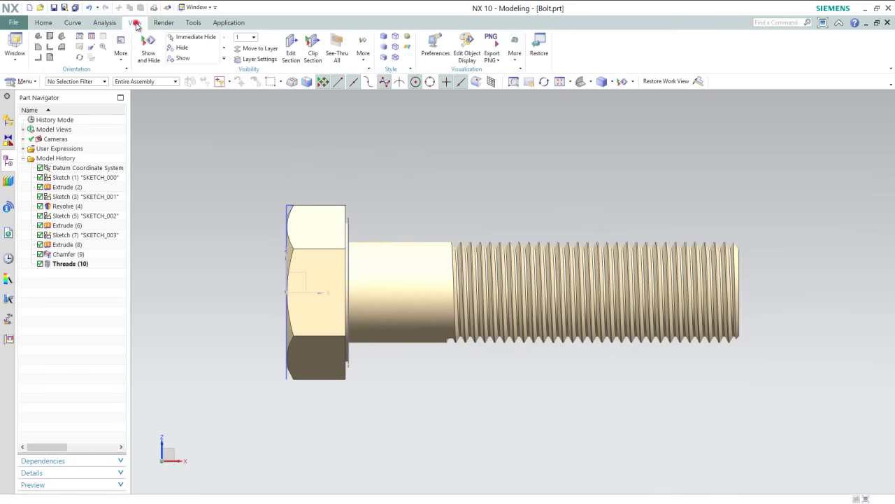
click(151, 60)
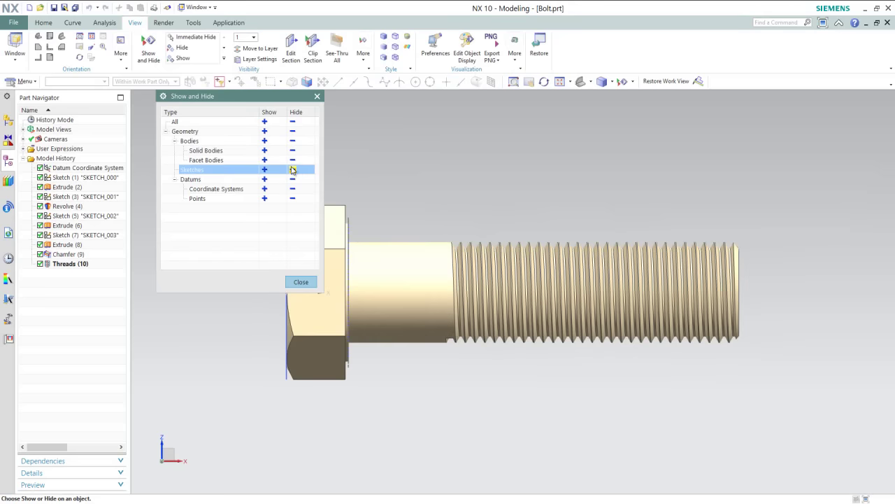
click(293, 169)
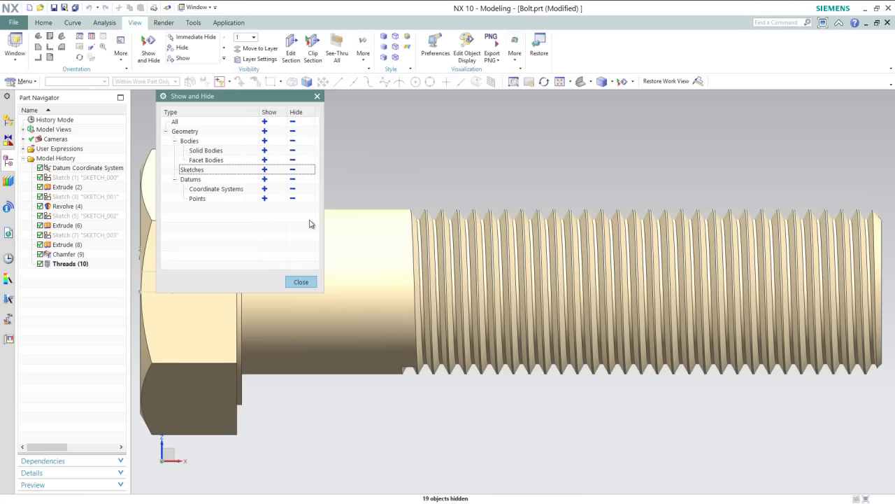
click(301, 281)
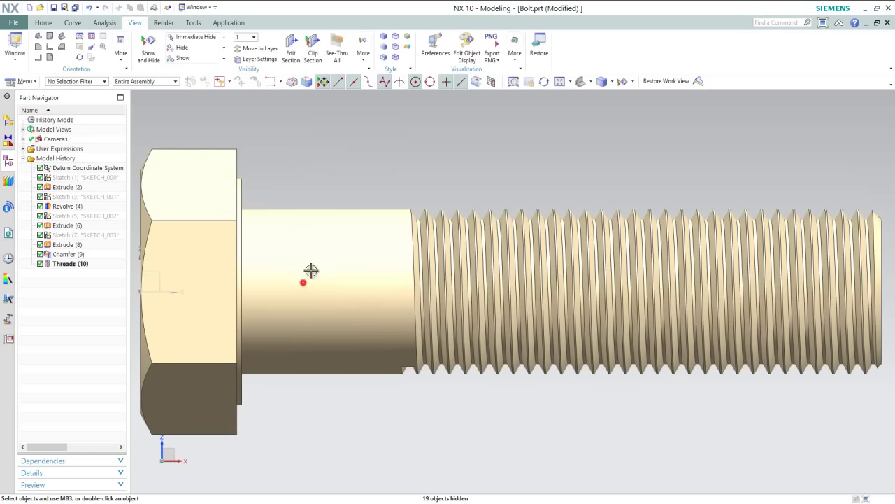
- Section the bolt lengthwise with a one-plane view section on the screen-oriented Z plane, and save the part
click(363, 171)
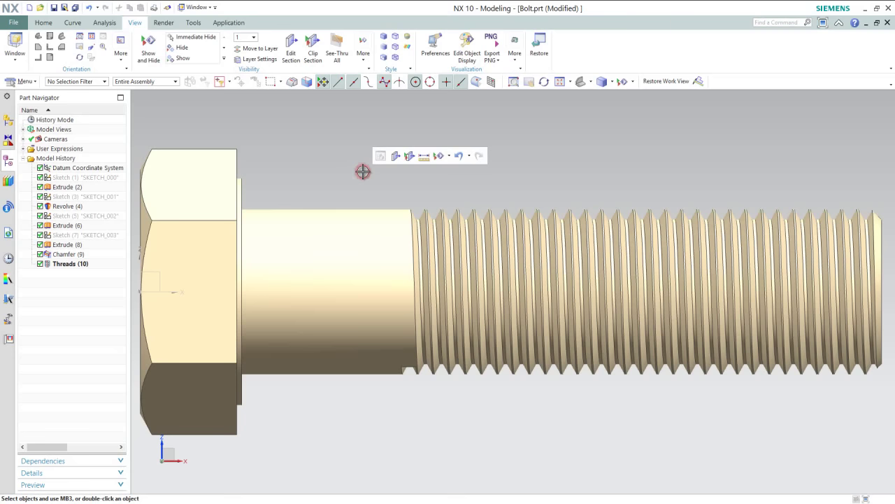
click(395, 156)
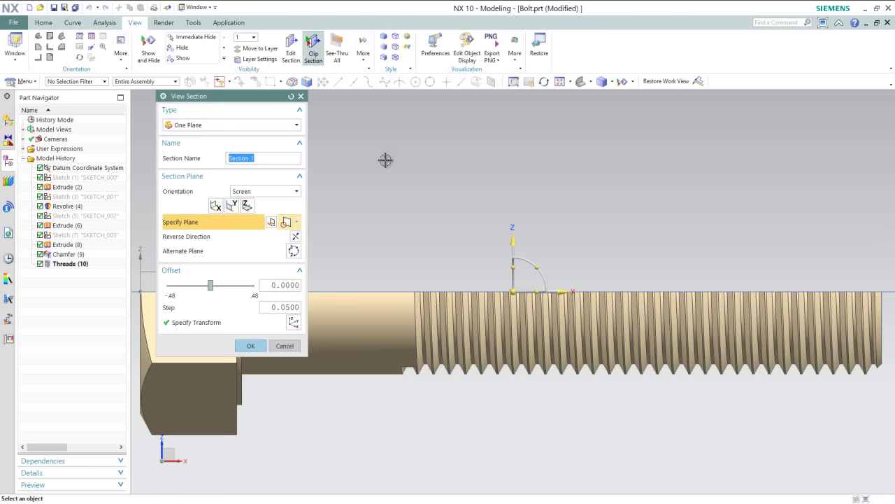
click(215, 205)
click(247, 205)
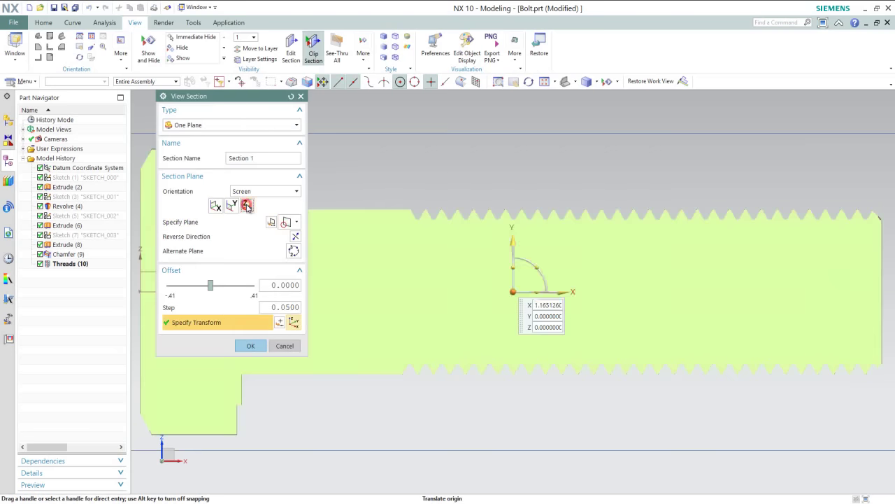
click(248, 345)
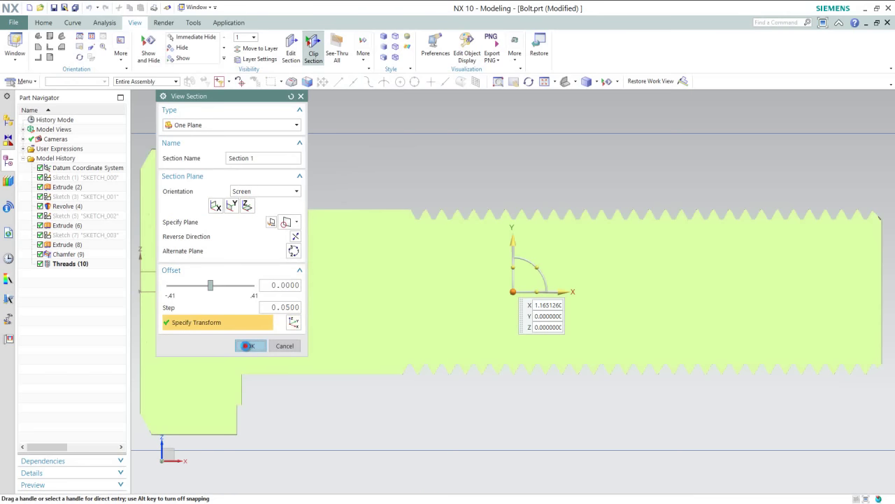
click(400, 153)
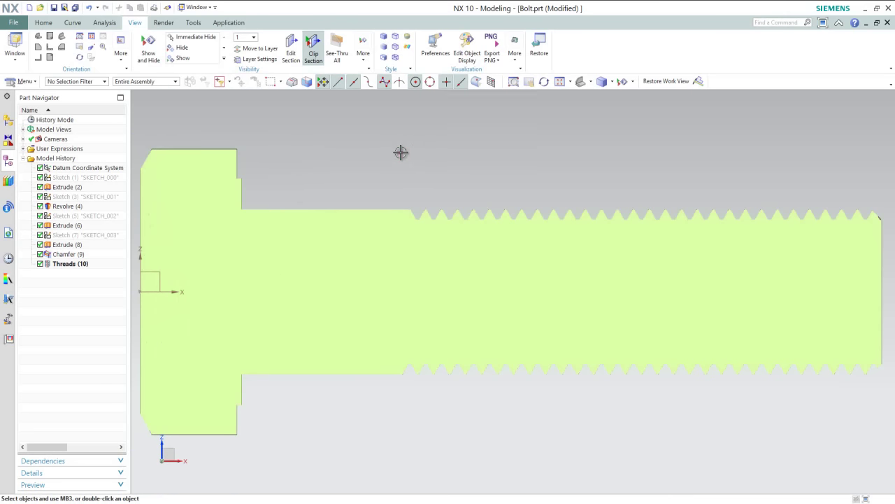
key(ctrl+s)
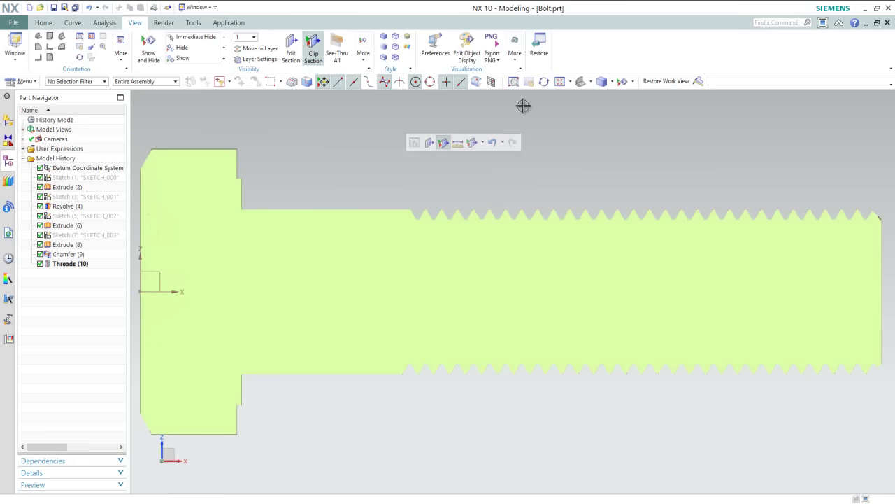
- Show the bolt in isometric view with section clipping turned off, and save the part
click(591, 81)
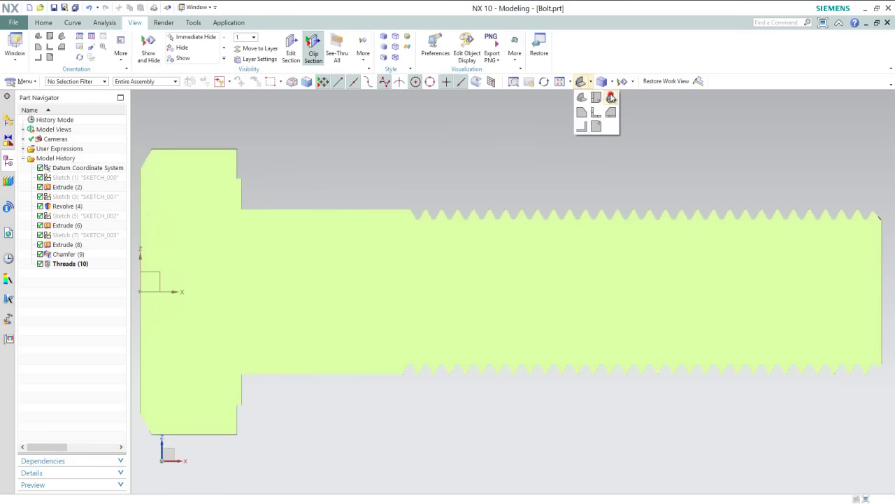
click(607, 97)
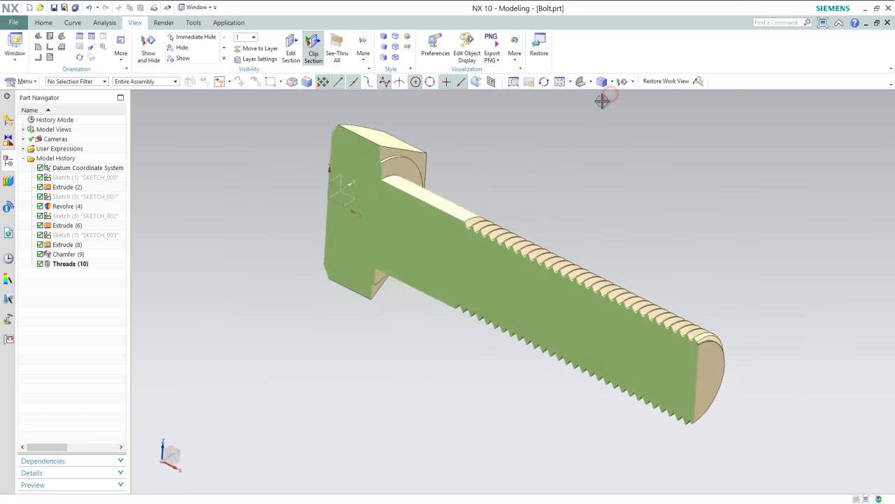
click(577, 183)
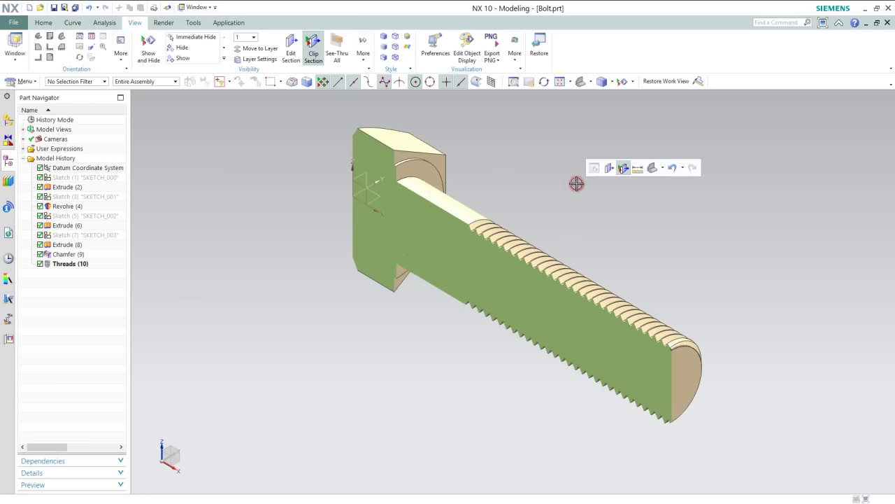
click(623, 170)
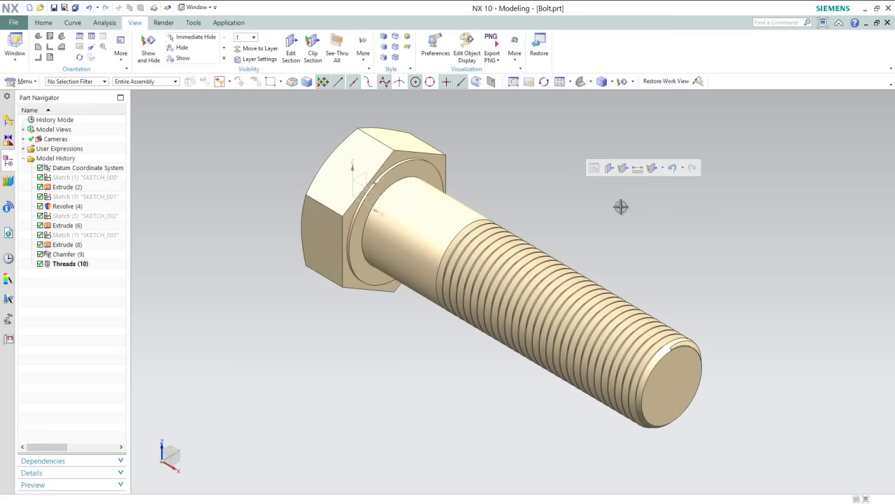
click(54, 8)
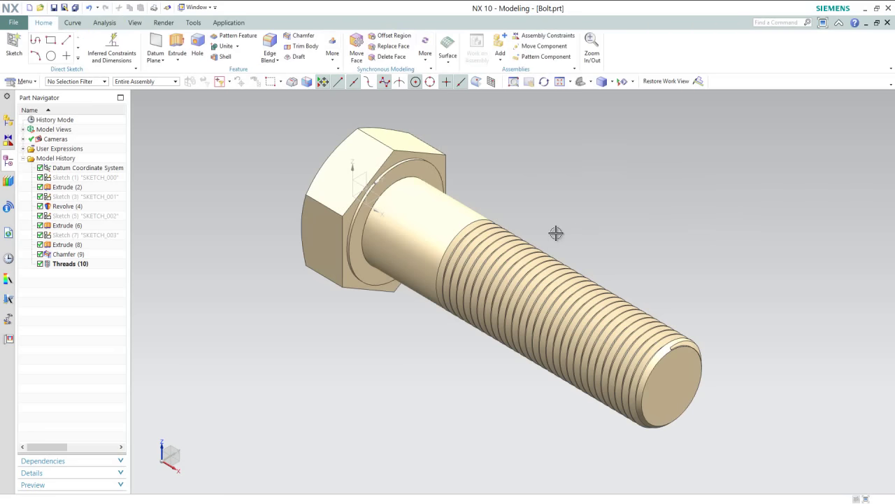
- Suppress the Threads feature in the model history
click(57, 264)
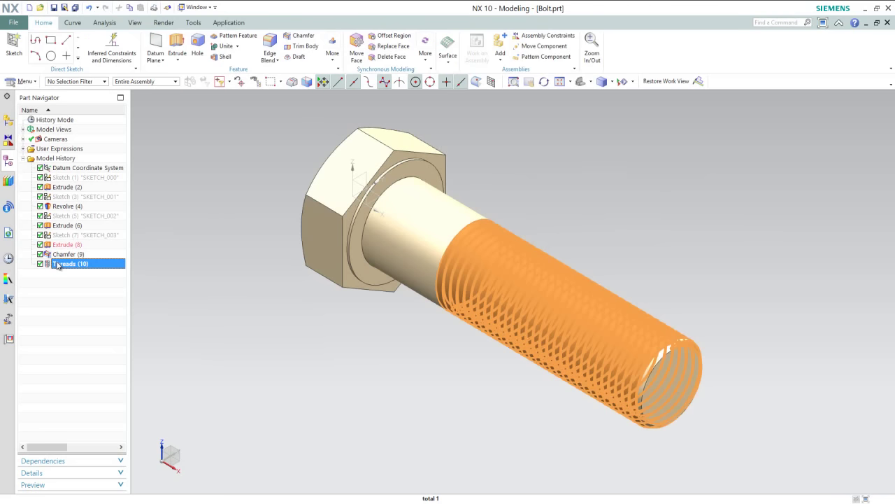
right_click(58, 265)
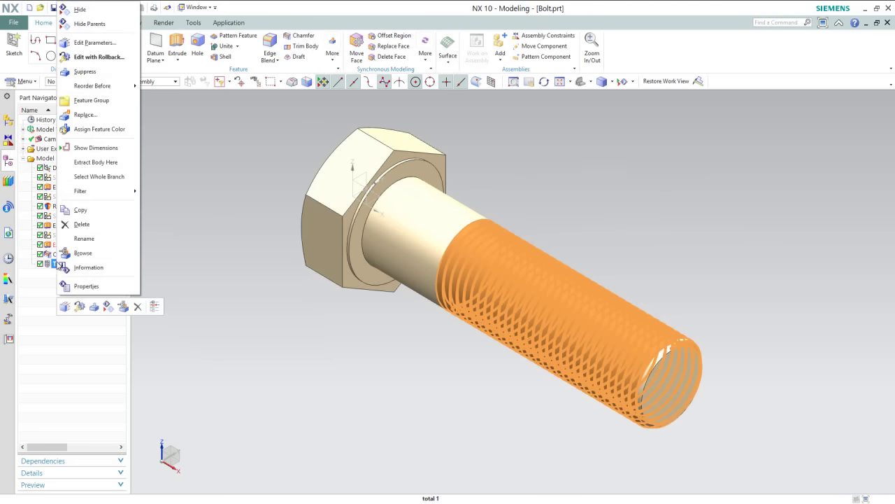
click(96, 307)
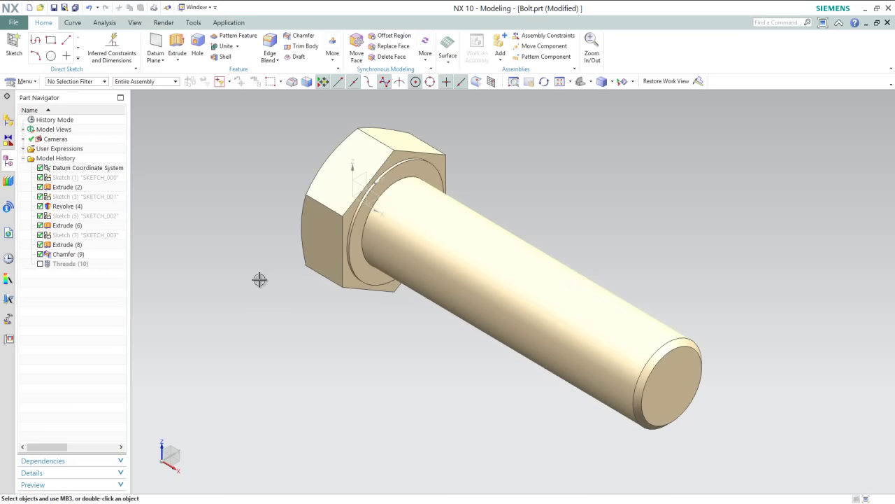
- Change the formula of the diameter expression D to 3/8 in and apply it to the model
click(196, 23)
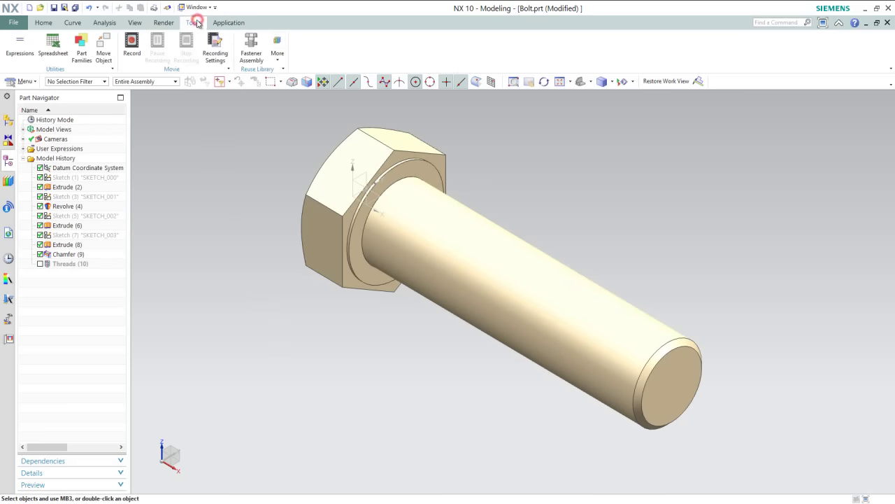
click(25, 46)
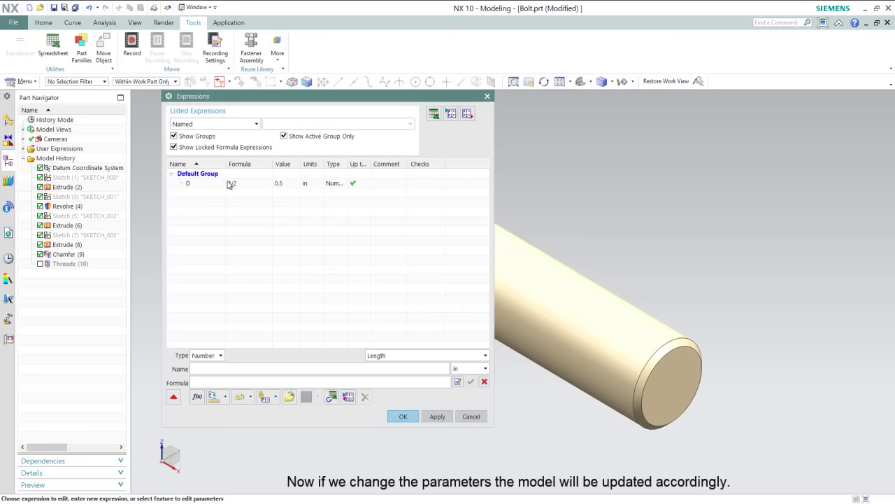
click(232, 186)
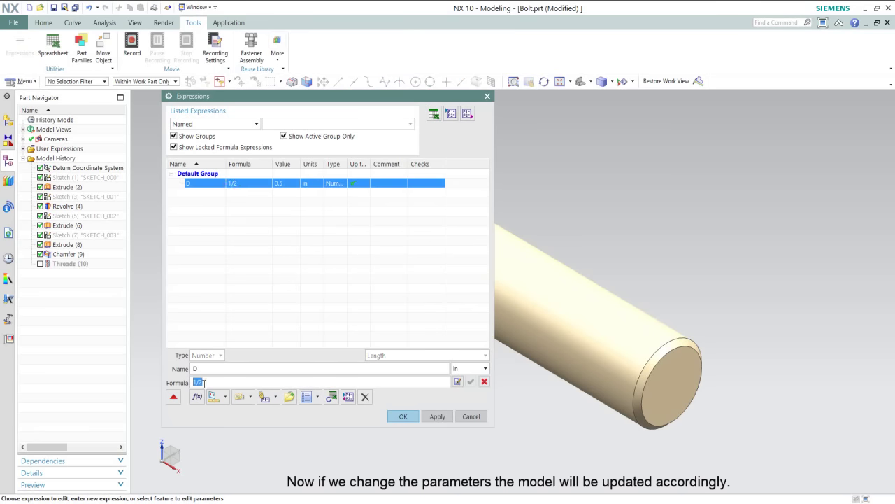
text(3/8)
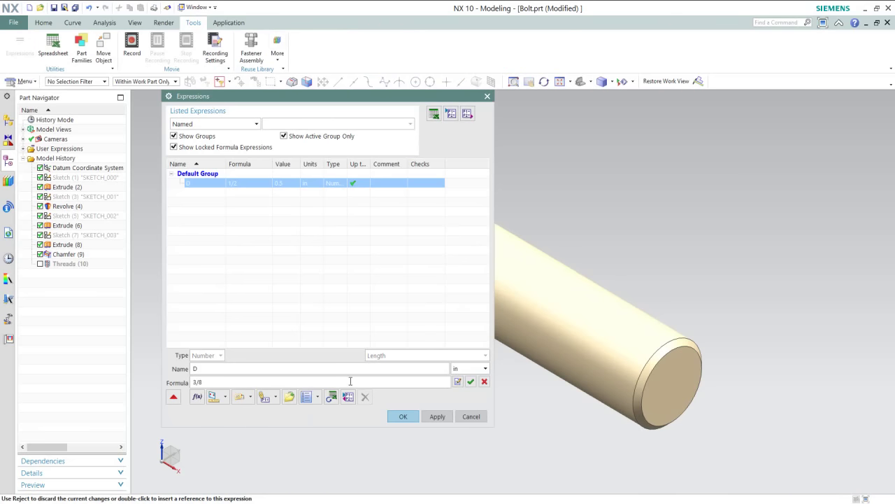
click(470, 382)
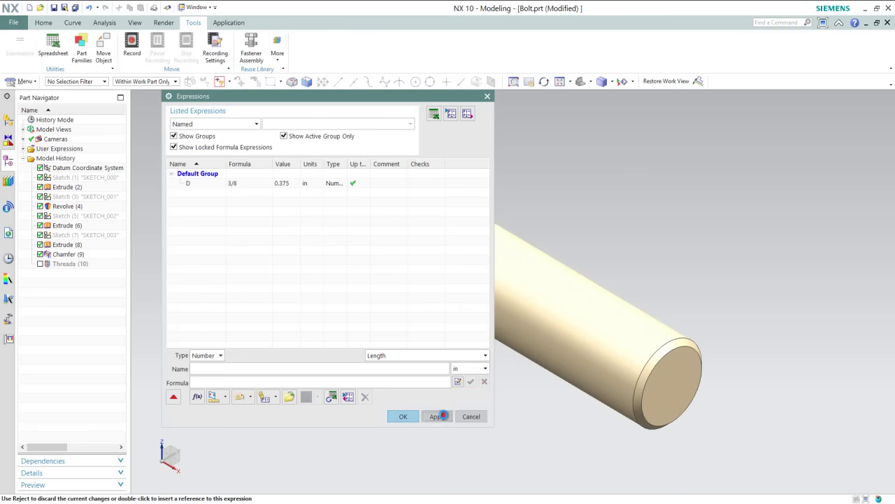
click(404, 416)
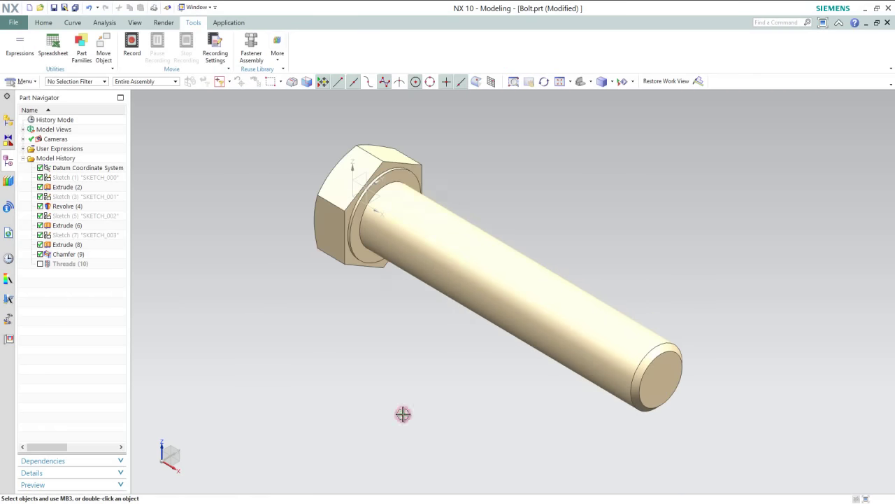
- Edit the shank's extrude feature to set its end distance to 1.5 in
click(43, 22)
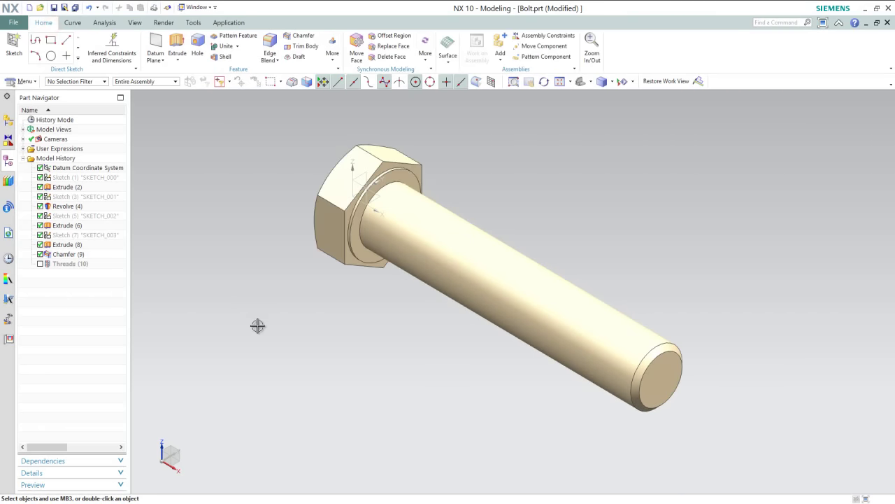
click(70, 245)
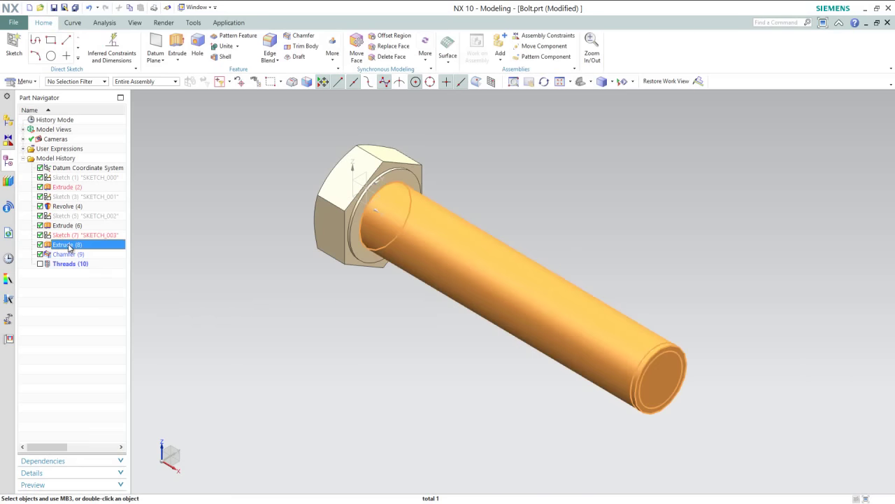
right_click(70, 247)
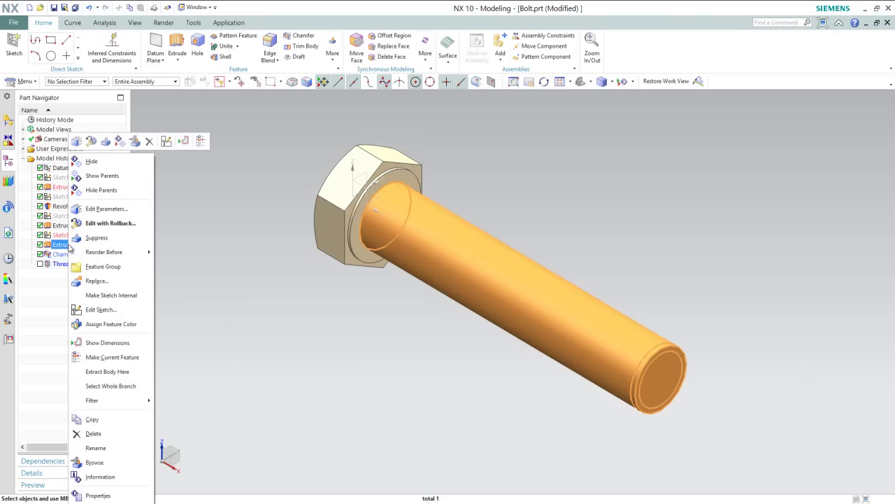
click(101, 209)
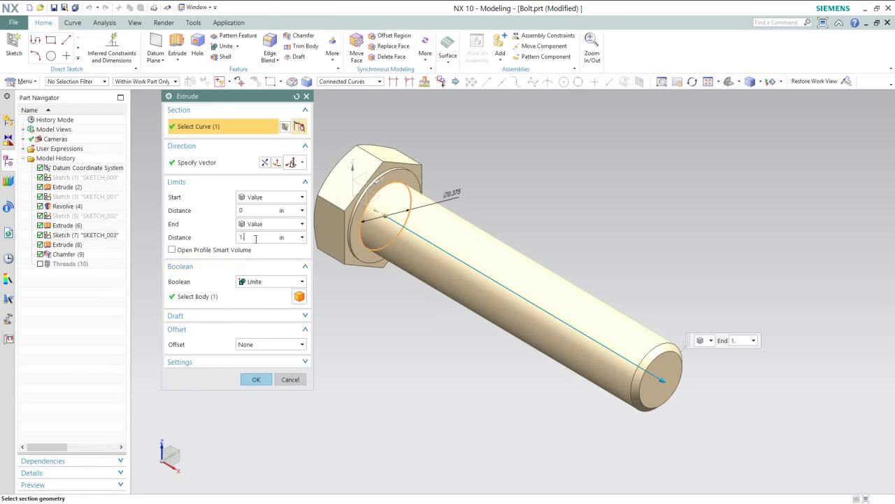
double_click(255, 238)
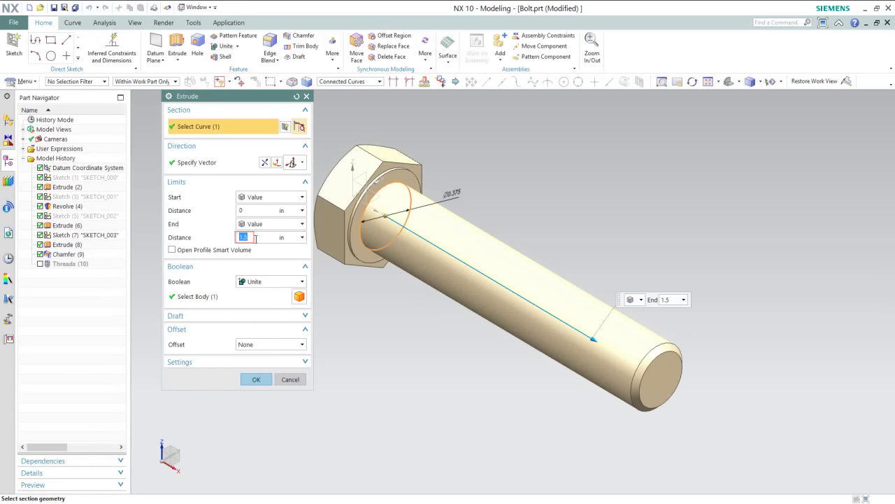
click(257, 378)
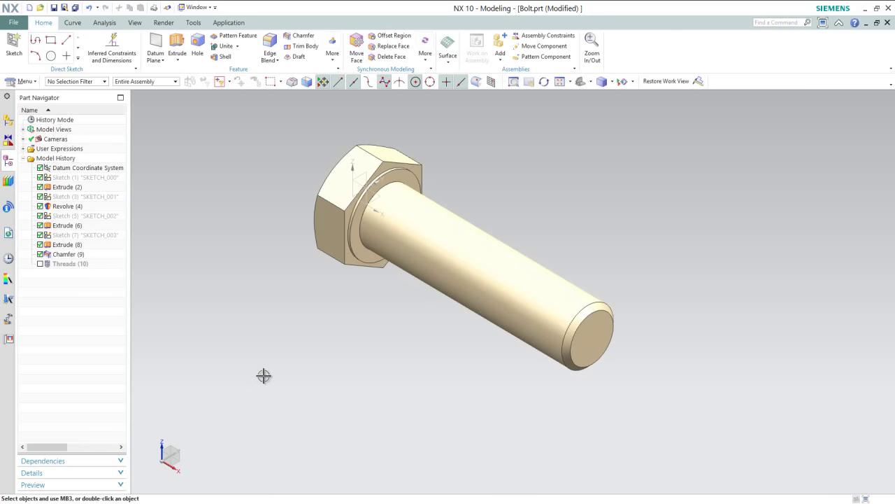
- Unsuppress the Threads feature and set its minor diameter to 0.3239 in, length to 1 in and pitch to 1/24 in
click(40, 263)
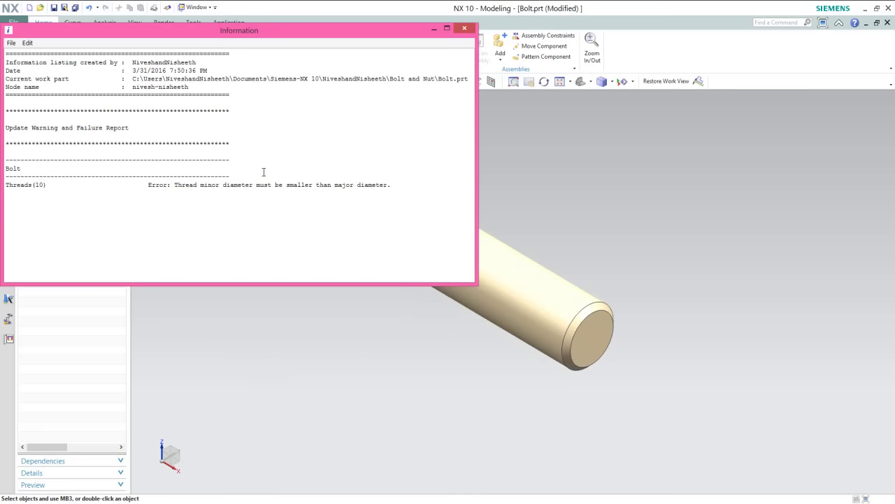
click(464, 28)
click(73, 263)
right_click(73, 264)
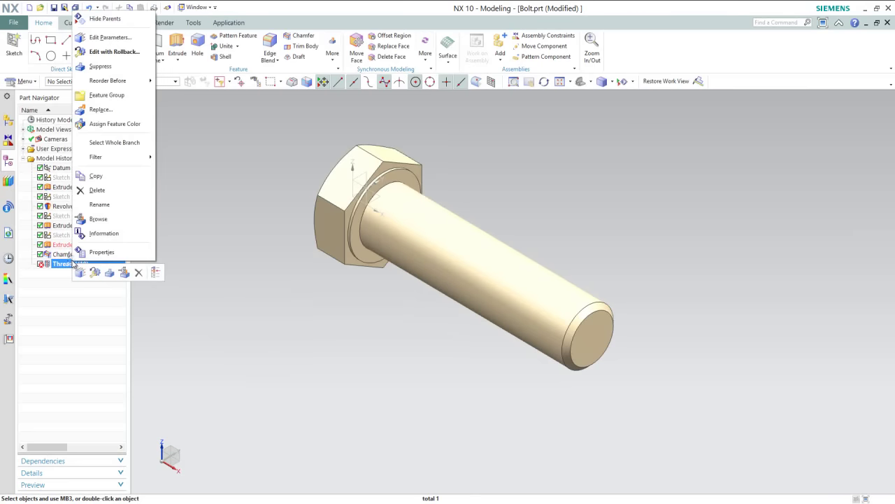
click(81, 272)
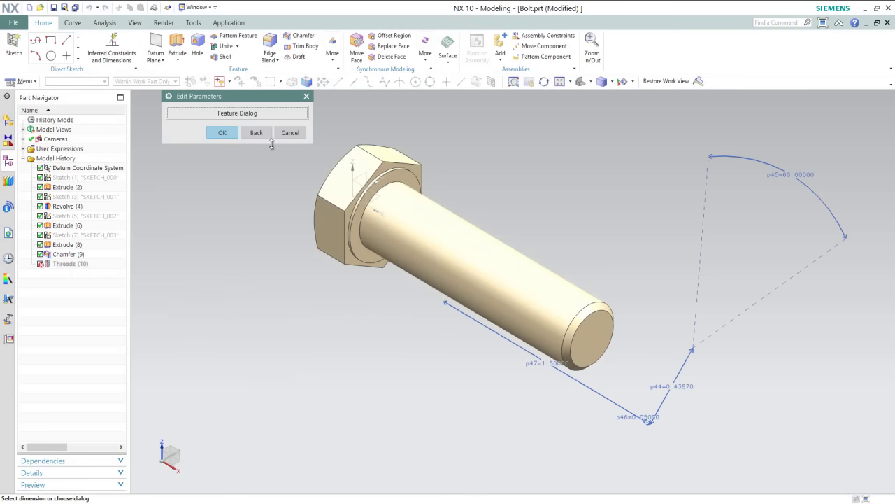
click(269, 114)
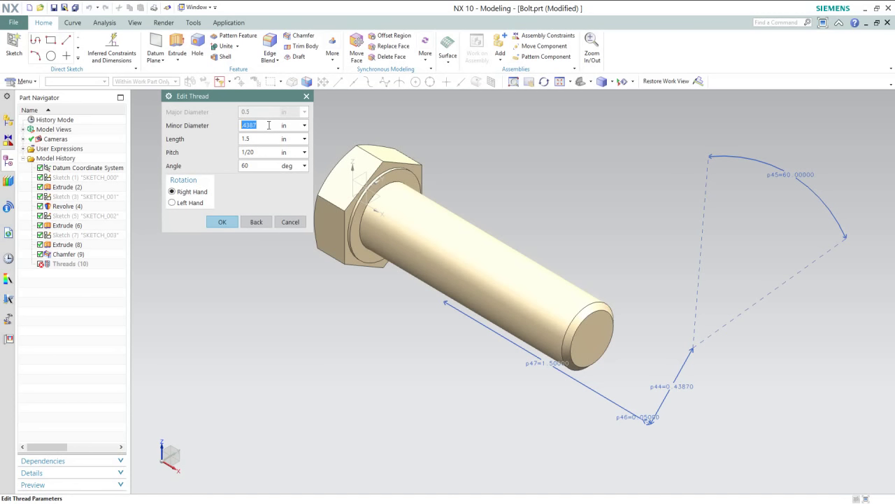
text(0.)
double_click(269, 125)
double_click(268, 139)
double_click(259, 151)
text(1/)
double_click(241, 153)
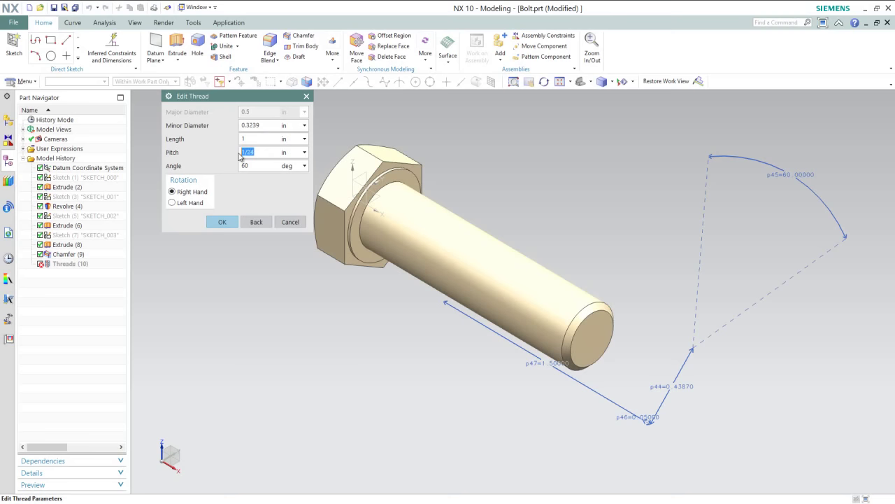
click(233, 219)
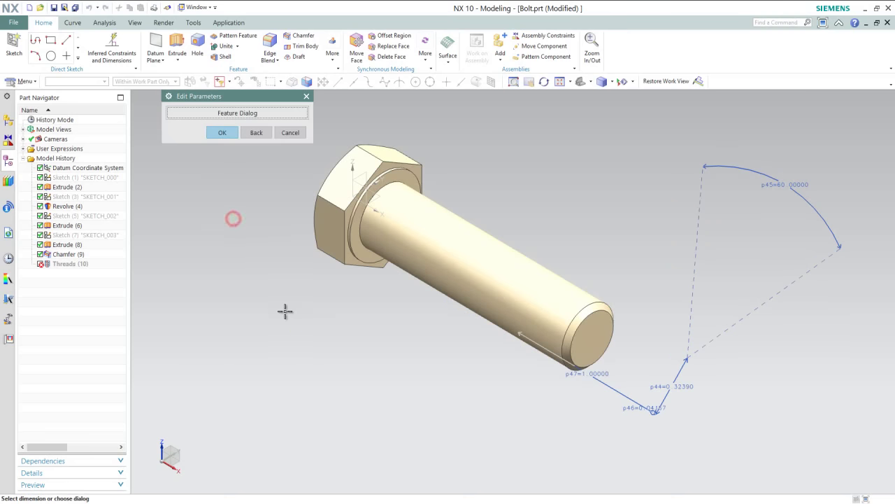
click(225, 137)
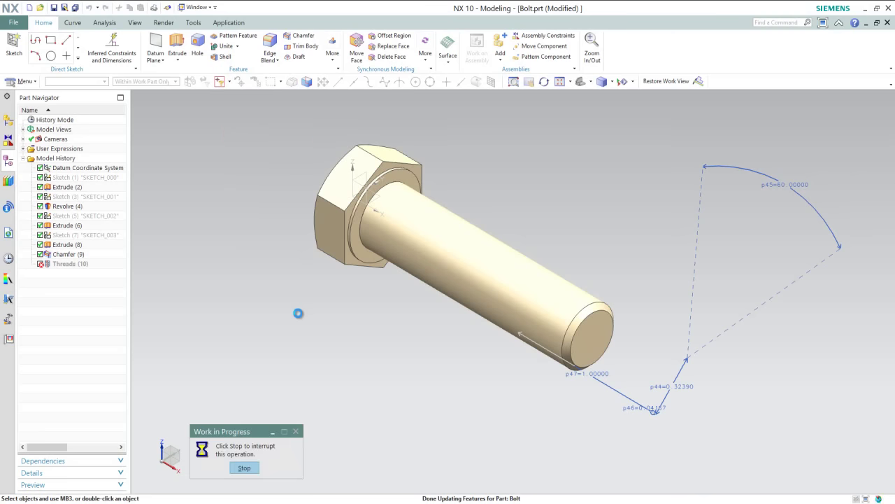
- Fit the bolt in the view and undo the thread, shank length and diameter edits
click(560, 82)
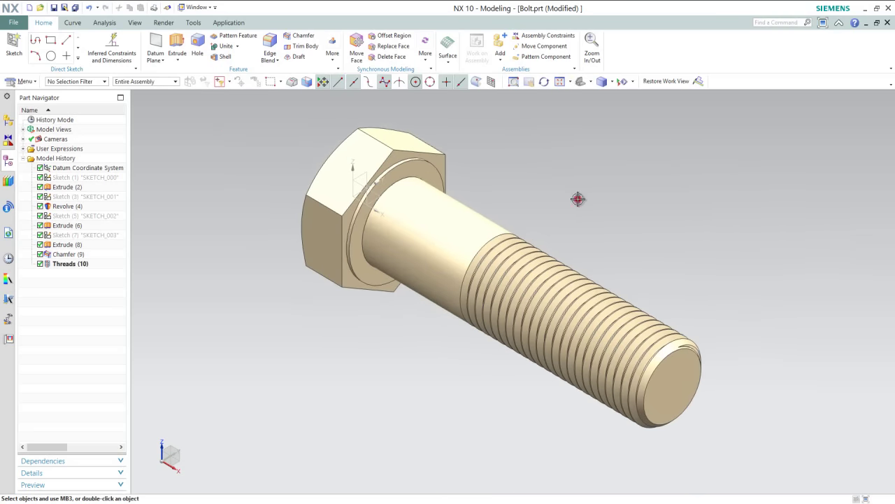
click(91, 8)
click(91, 8)
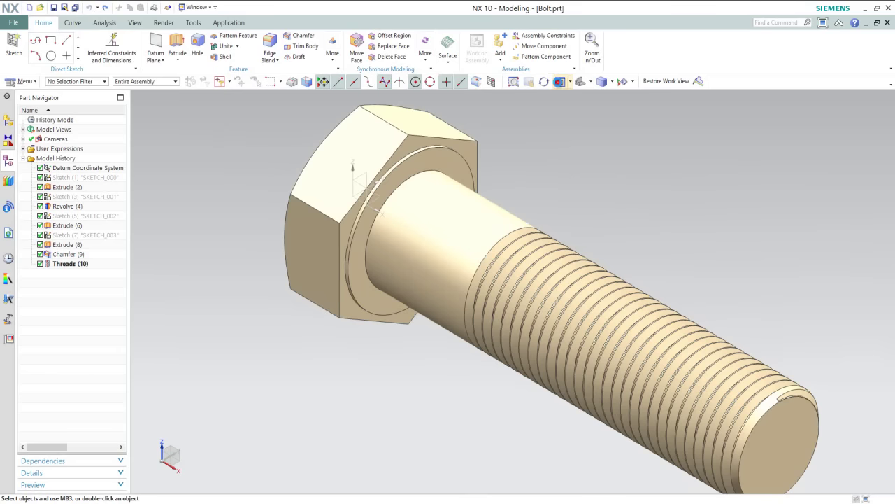
- Save the bolt part and close it
click(560, 81)
click(58, 8)
click(586, 212)
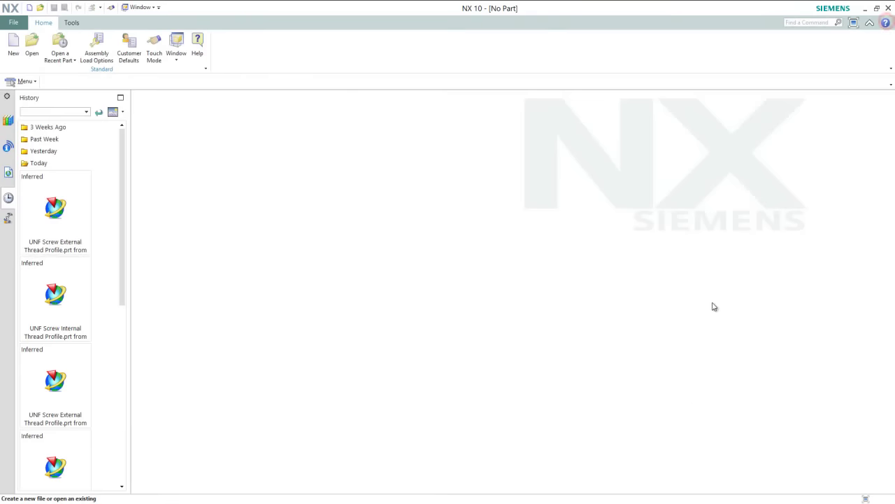
- Create a new part from the Model template in inches, named Nut.prt
click(13, 46)
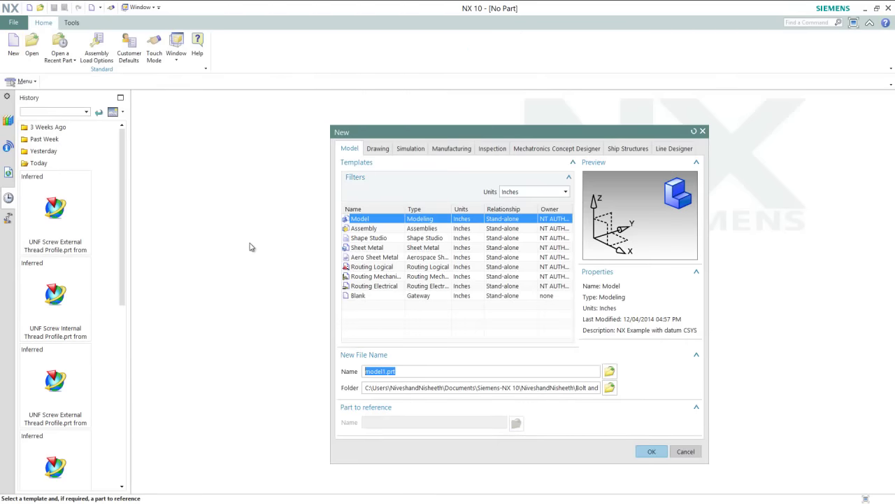
click(365, 370)
key(Delete)
click(646, 452)
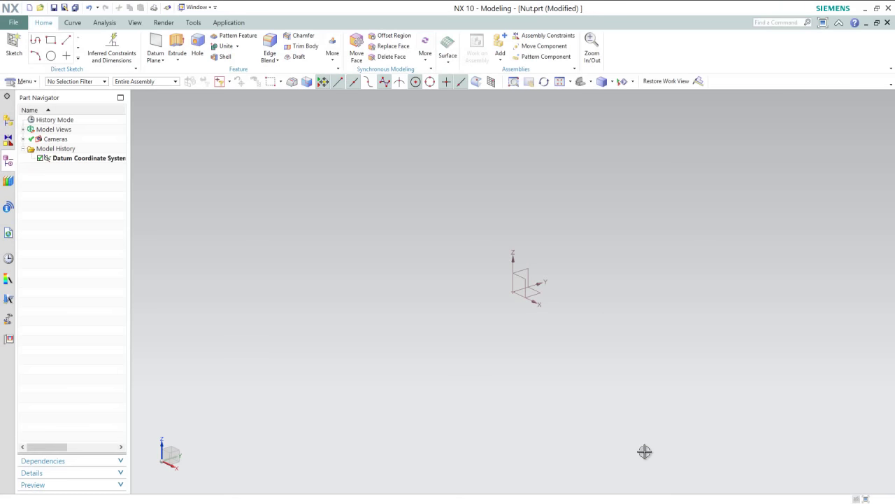
click(590, 363)
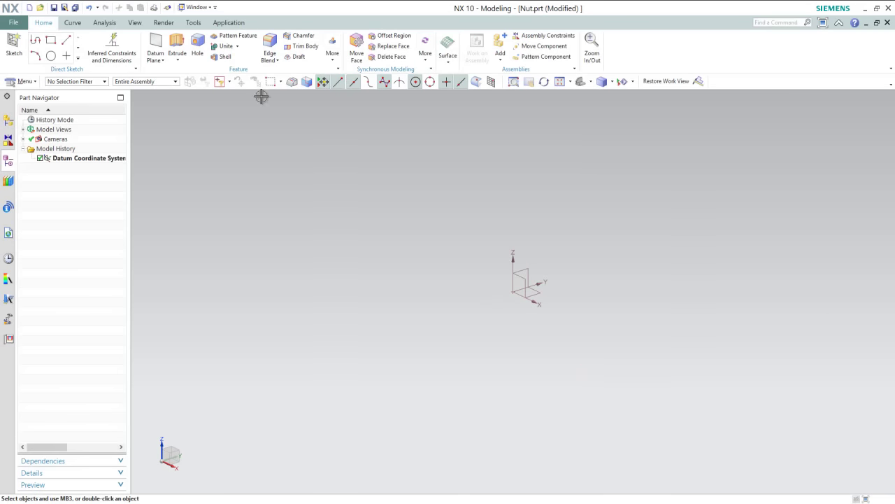
- Create a length expression D in inches with the formula 1/2
click(193, 22)
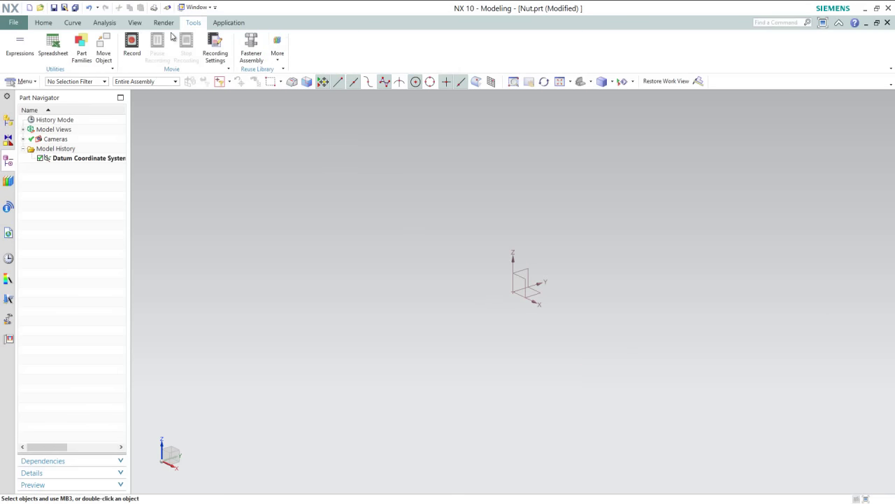
click(24, 53)
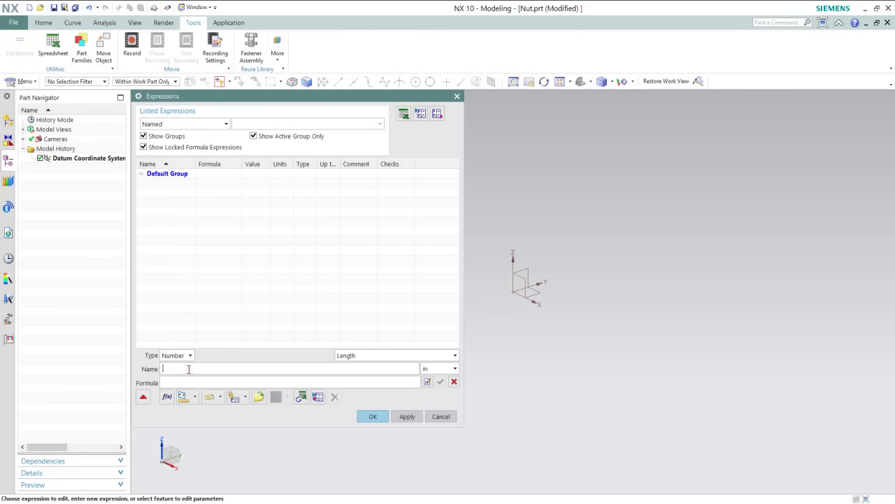
text(D)
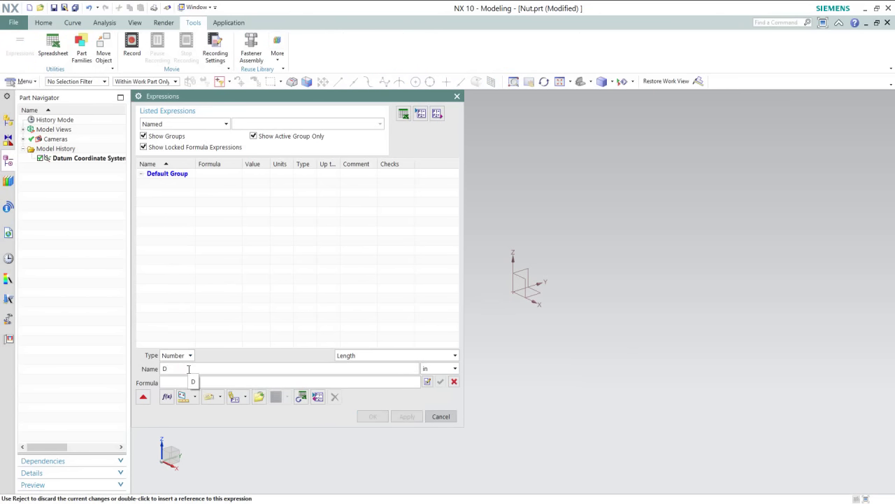
click(168, 383)
text(1/2)
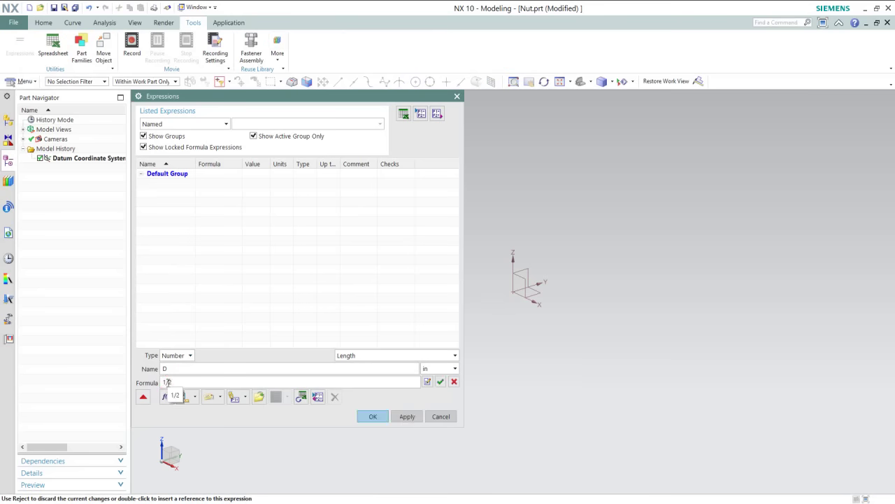
click(439, 381)
click(373, 416)
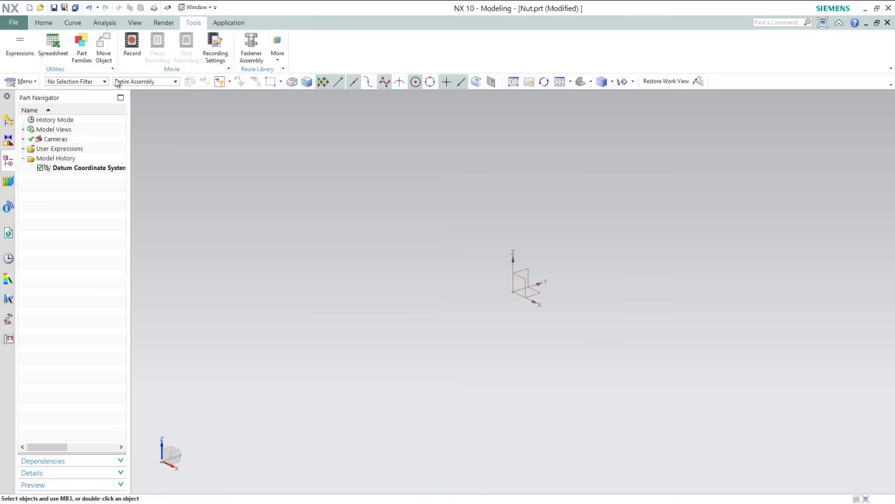
- Sketch a circle of diameter D centred at the origin on the YZ datum plane
click(70, 23)
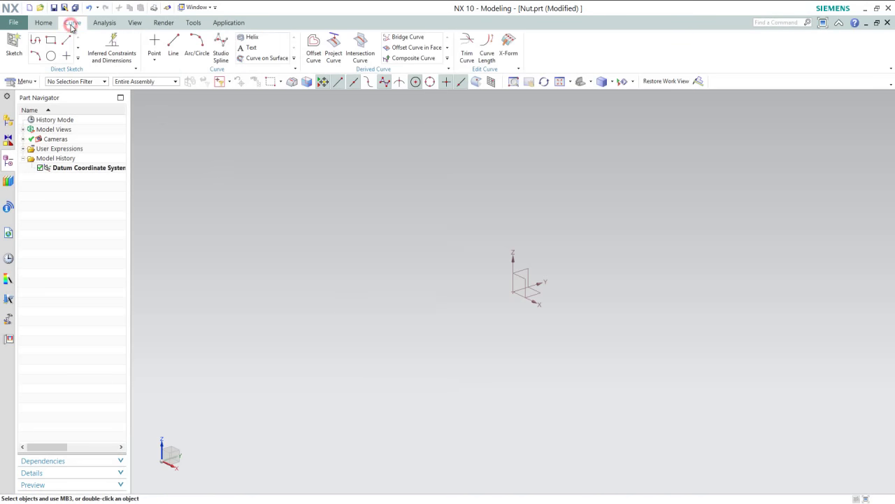
click(51, 57)
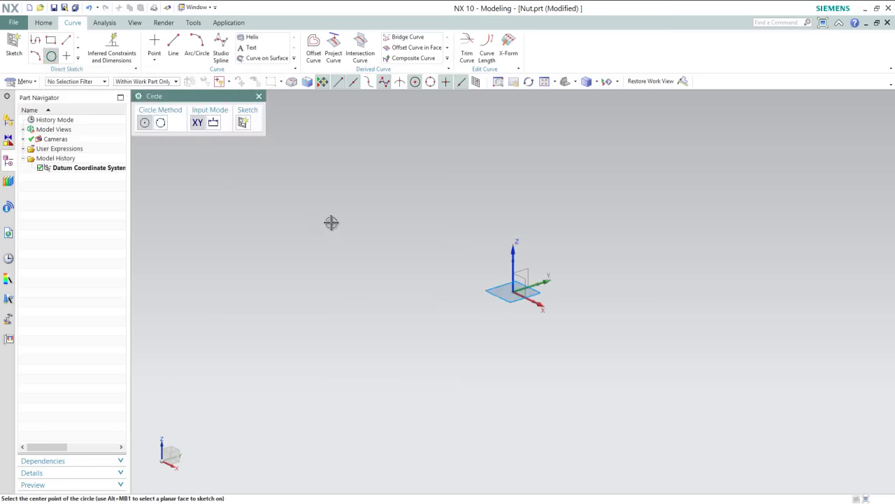
click(527, 270)
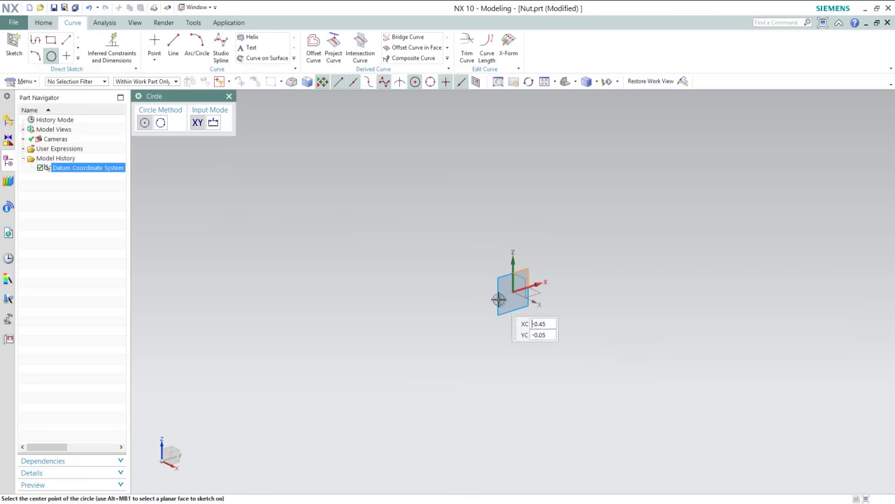
click(511, 292)
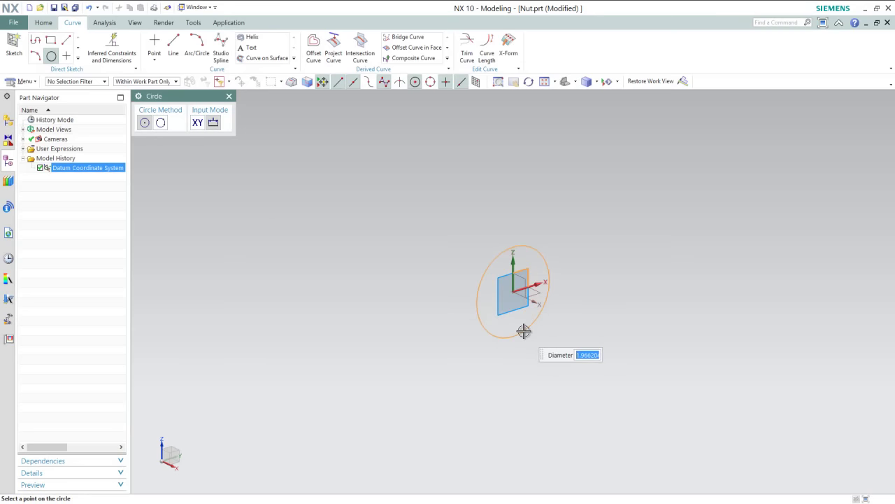
text(D.5)
key(Return)
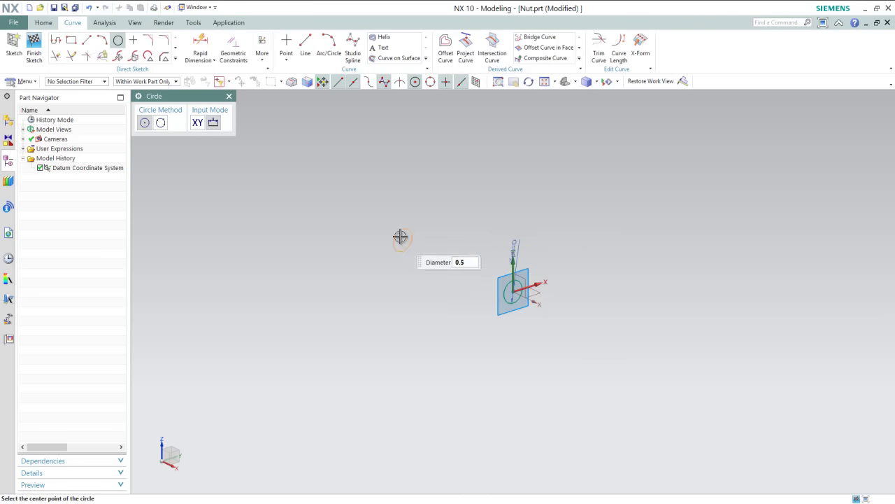
key(Escape)
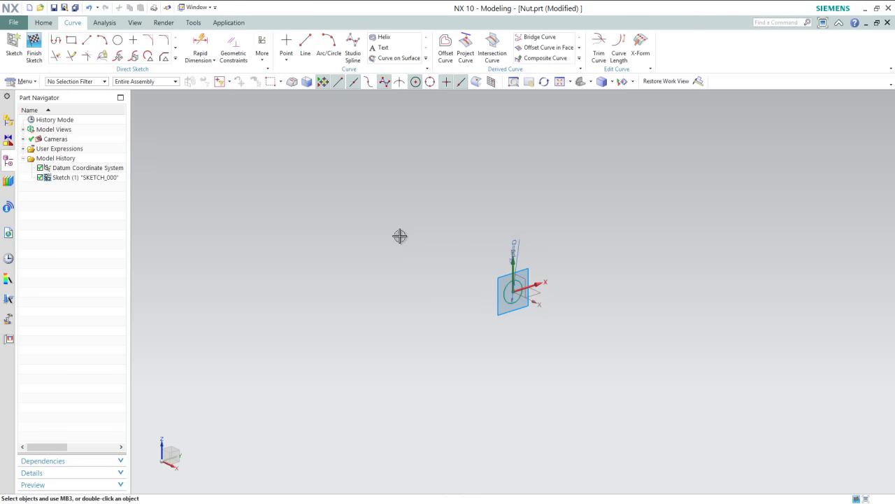
- Move the circle's diameter dimension text inside the circle
key(shift+F8)
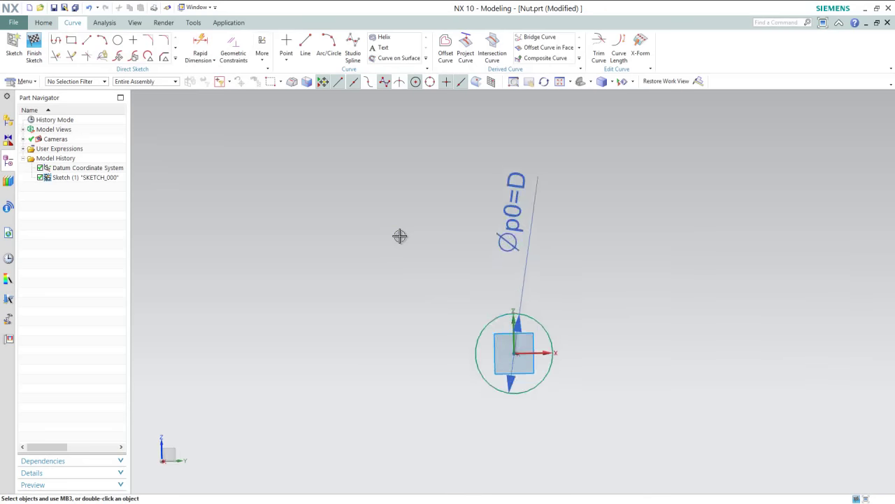
mouse_move(517, 185)
mouse_down()
mouse_move(558, 326)
mouse_move(552, 370)
mouse_up()
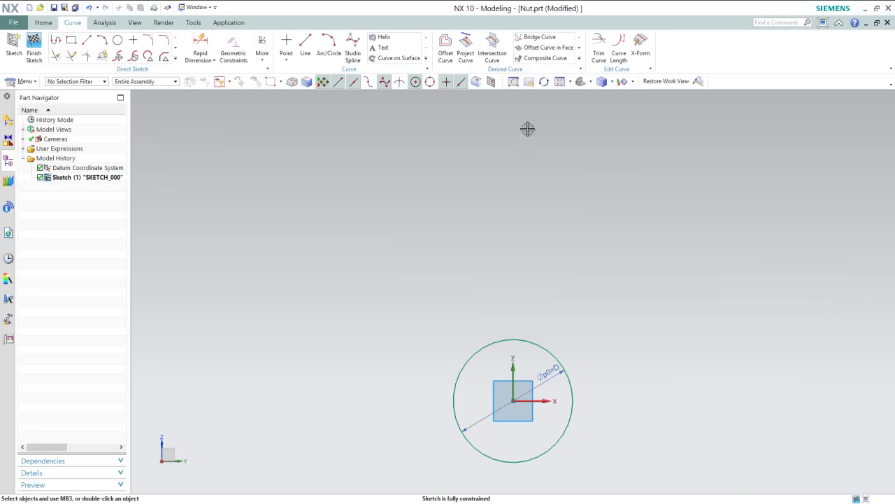
click(546, 81)
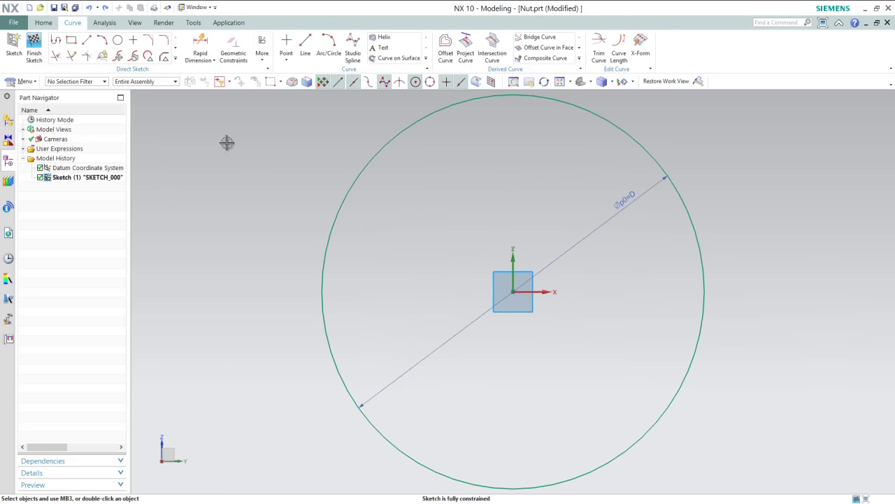
- Sketch a six-sided polygon at the origin with an inscribed radius of about 0.18 in and constrain its +Y-side edge to be vertical
click(175, 61)
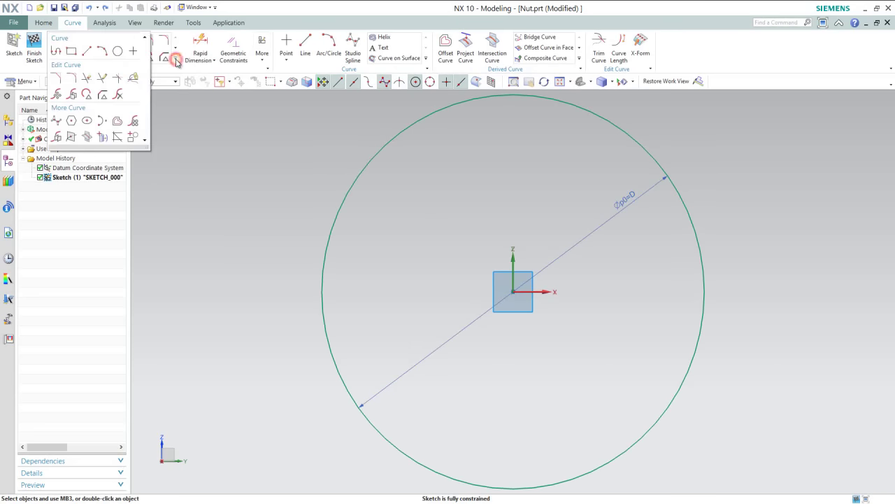
click(72, 120)
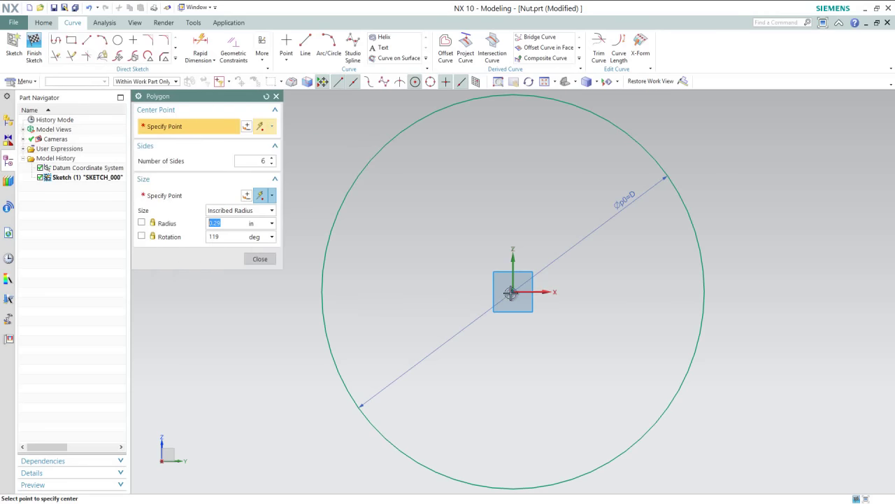
click(511, 291)
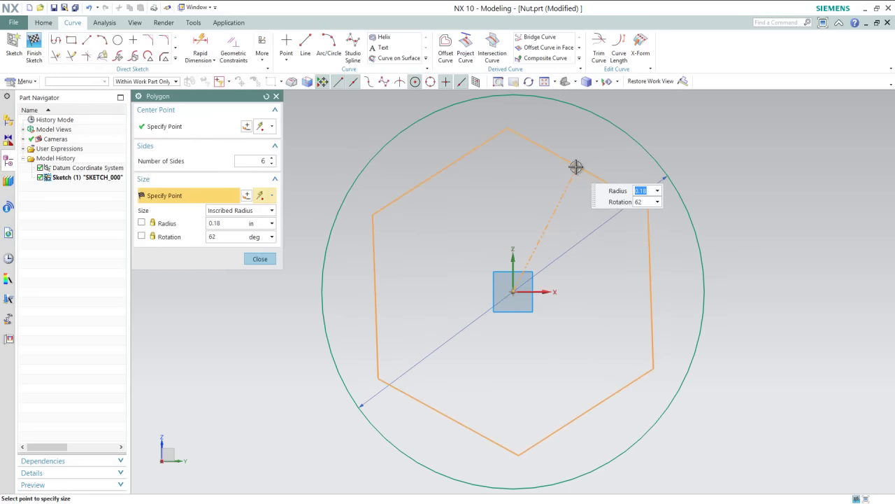
click(575, 167)
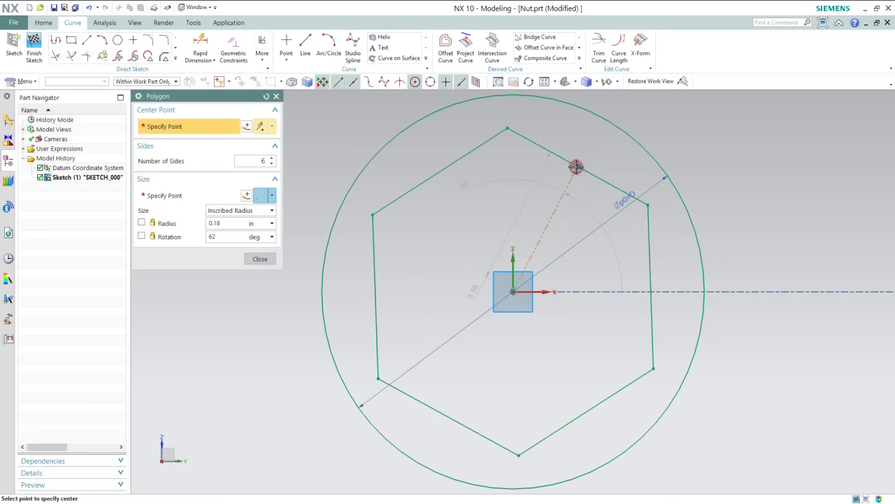
middle_click(477, 234)
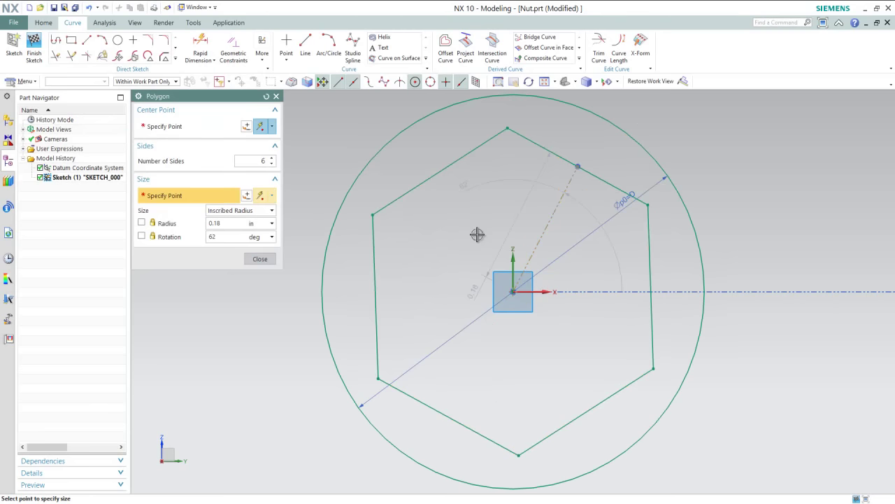
click(260, 258)
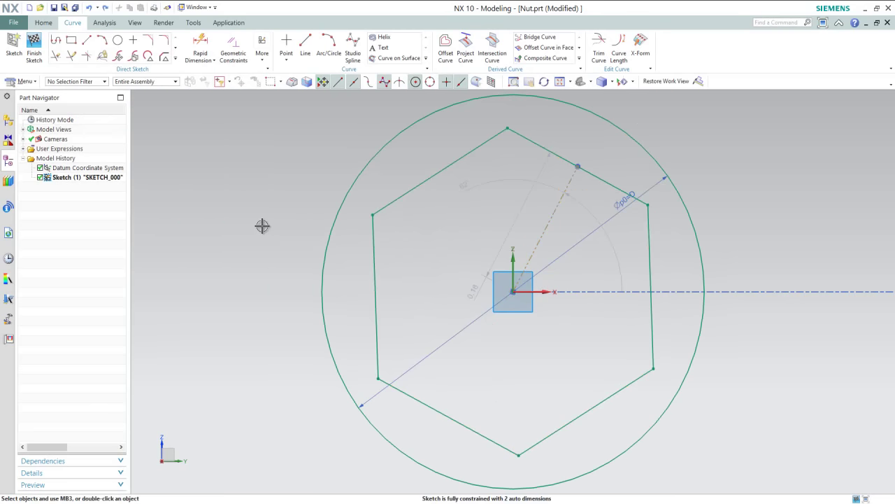
click(649, 260)
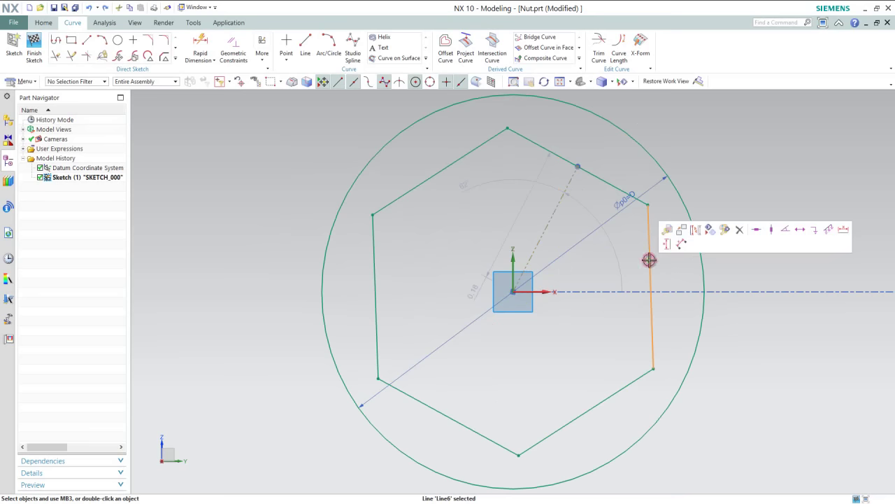
click(772, 232)
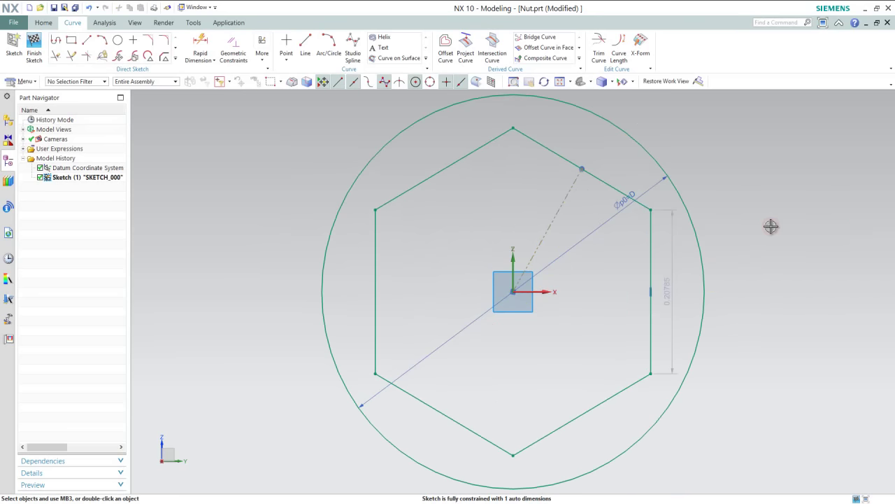
- Add a dimension between the hexagon's parallel upper-left and lower-right edges, placing it outside the profile
click(200, 46)
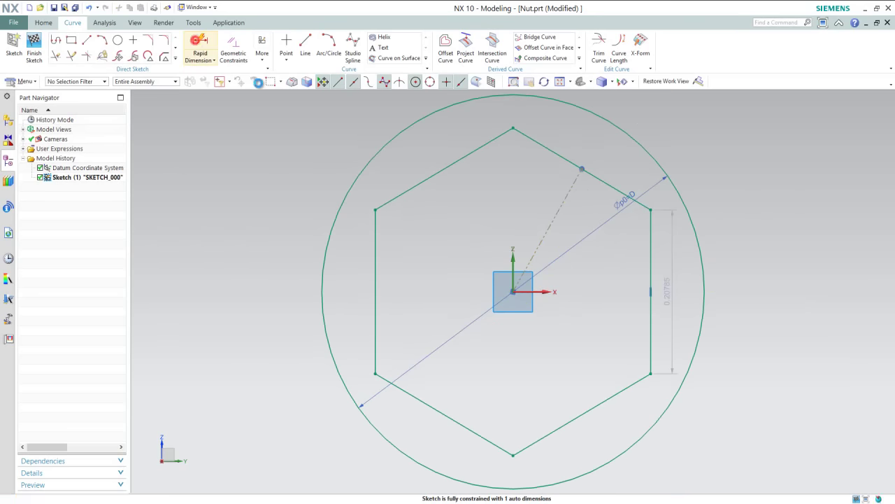
click(466, 154)
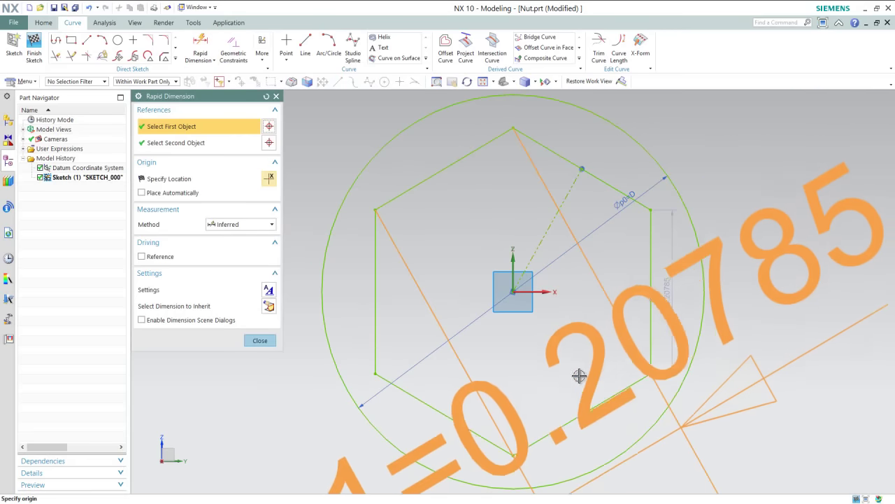
click(593, 400)
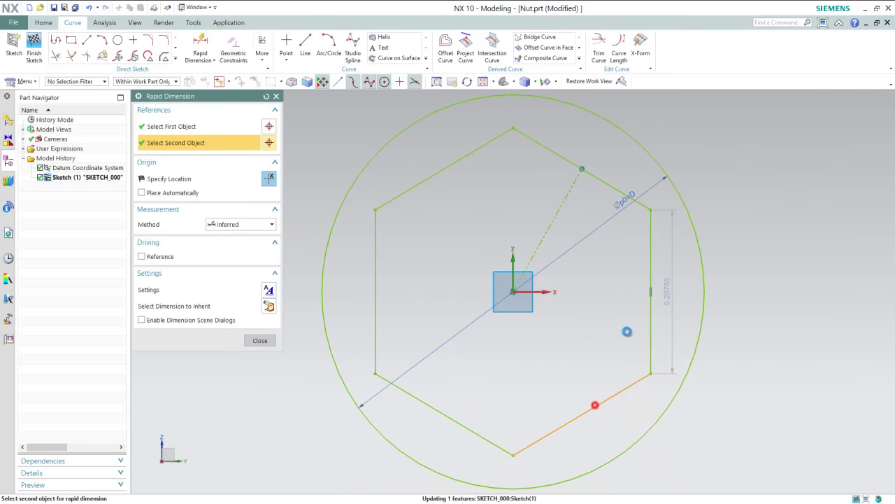
click(734, 165)
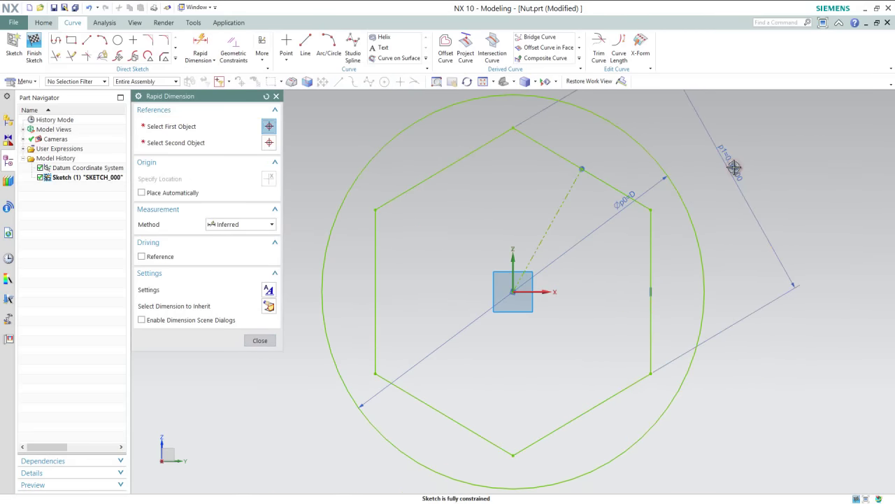
- Drive the hexagon's across-flats dimension with the formula D*(1+5/8)
click(825, 123)
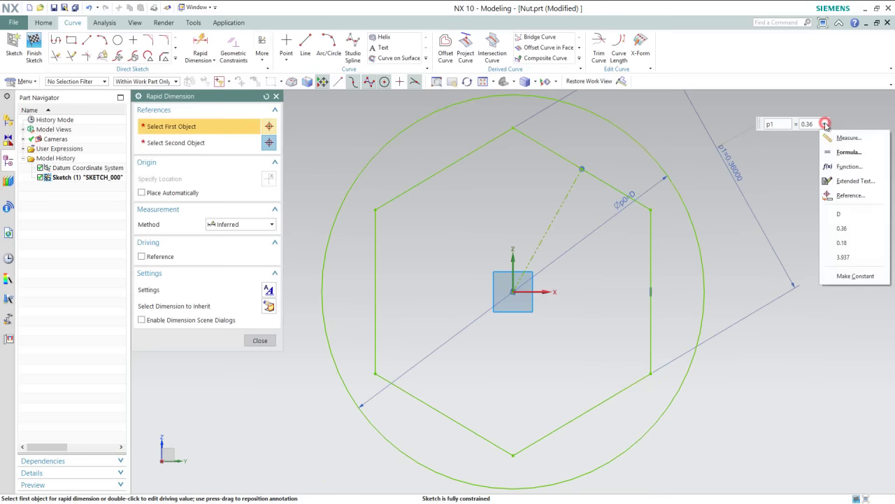
click(848, 153)
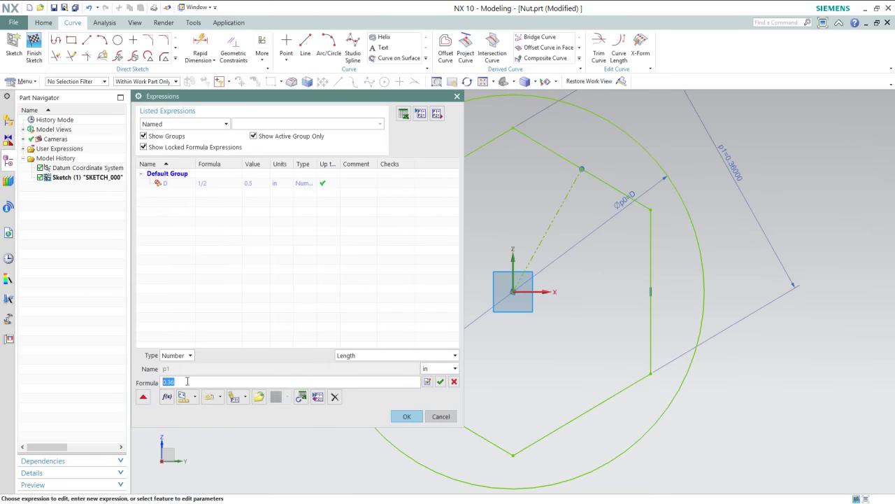
text(D)
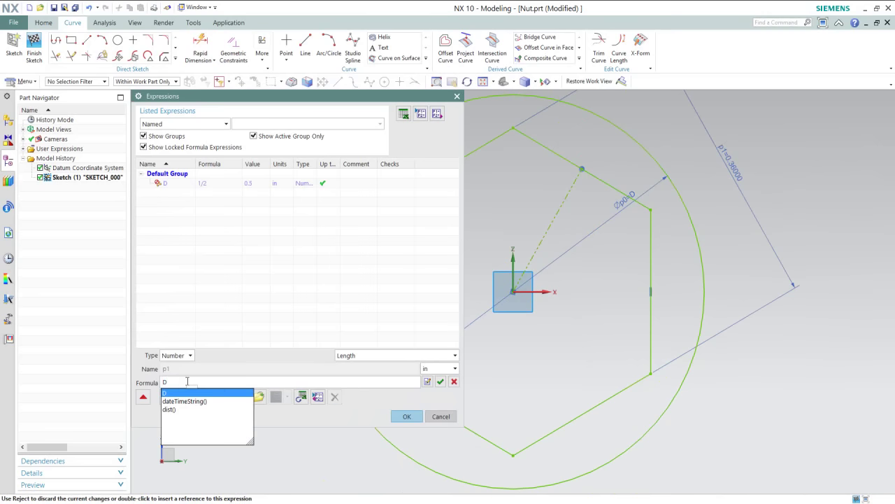
text(*)
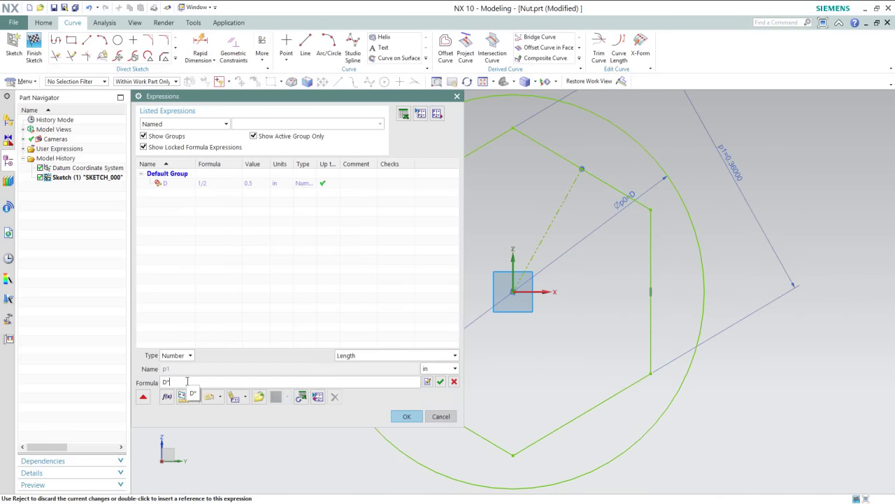
text((1+5/8)
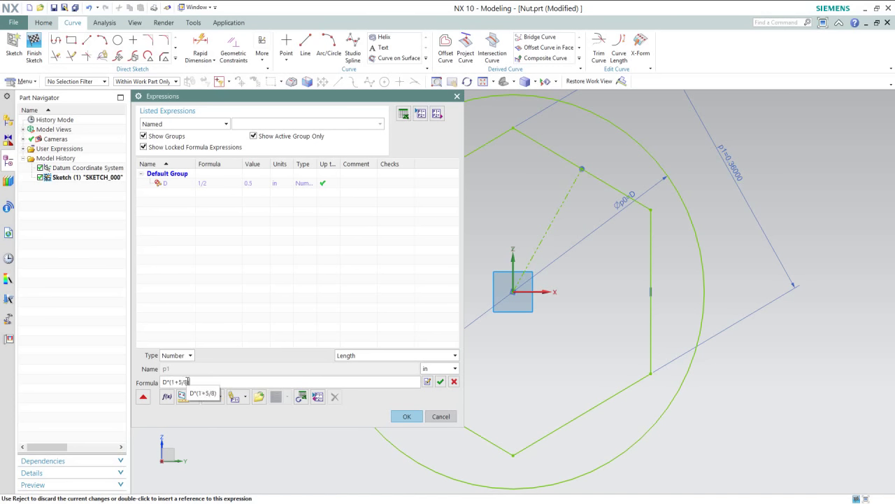
key(Return)
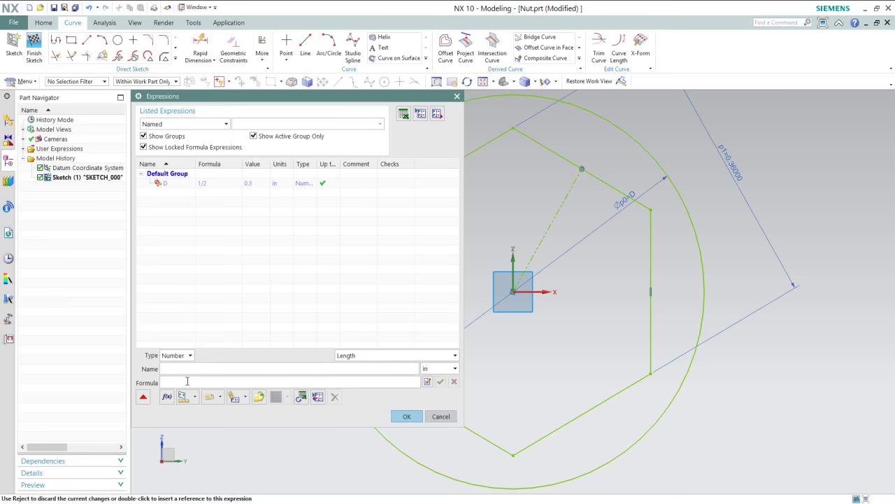
click(402, 416)
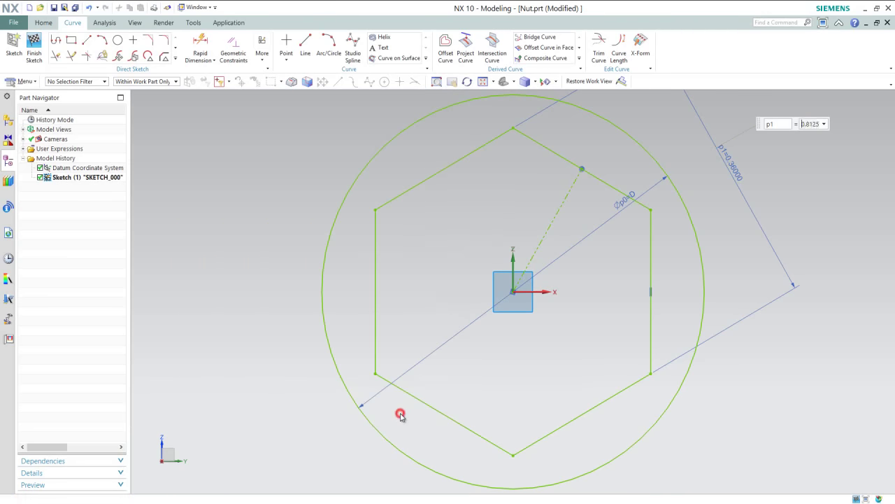
click(260, 340)
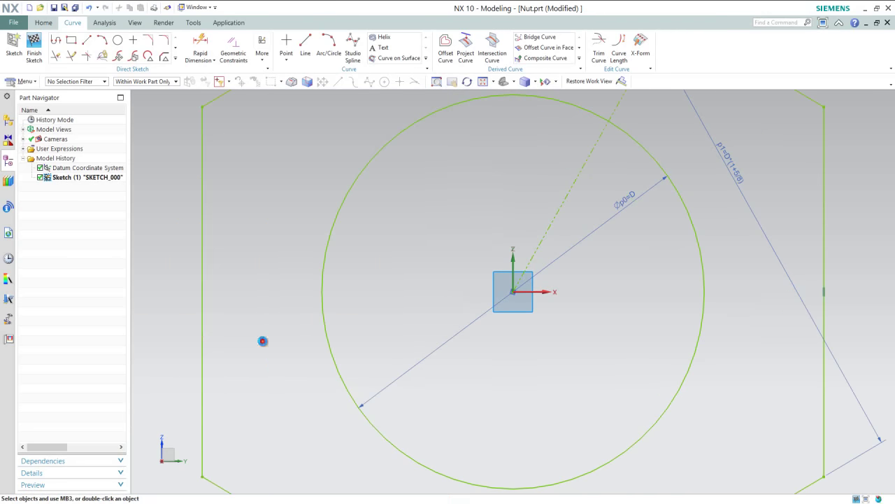
click(513, 82)
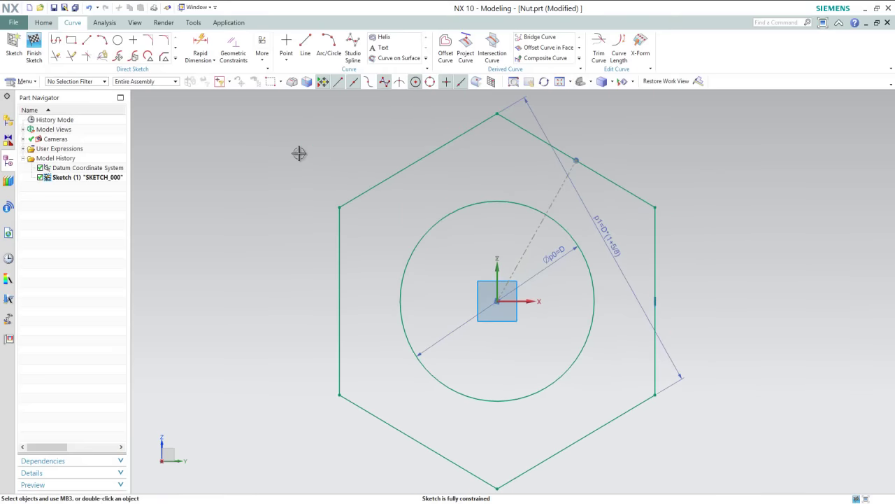
- Convert the circle of diameter D to a reference curve and finish the sketch
click(442, 216)
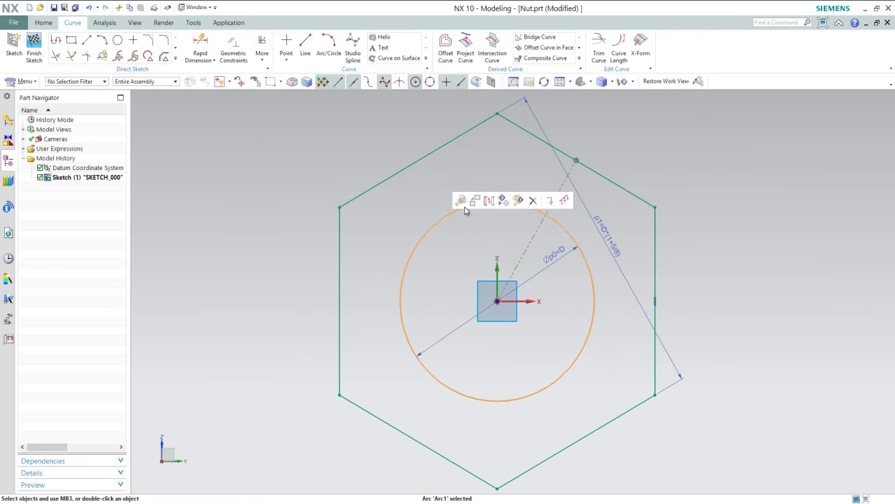
click(460, 201)
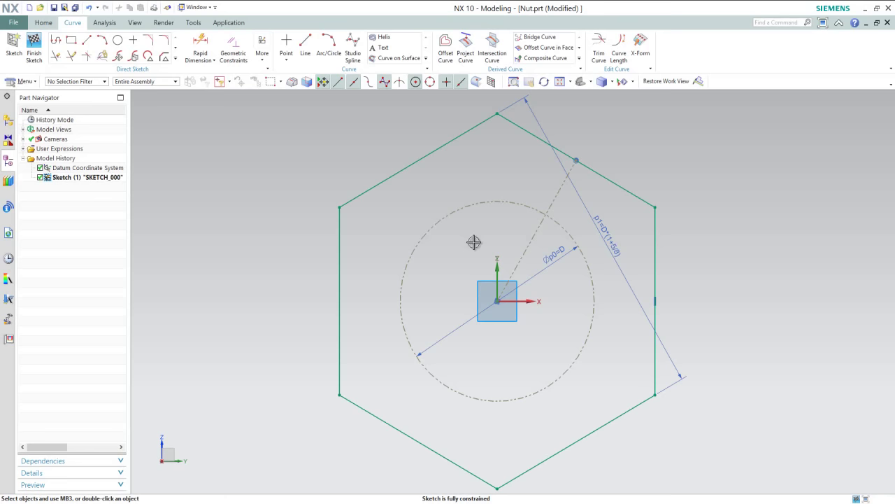
right_click(659, 183)
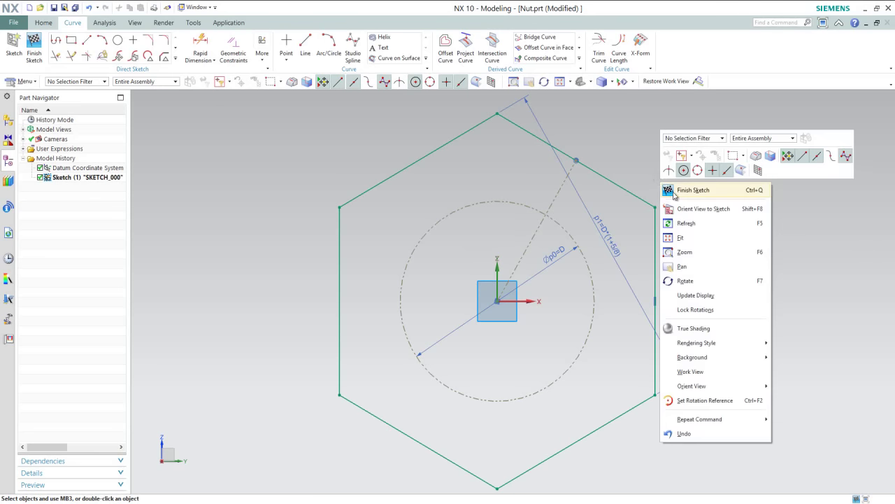
click(675, 191)
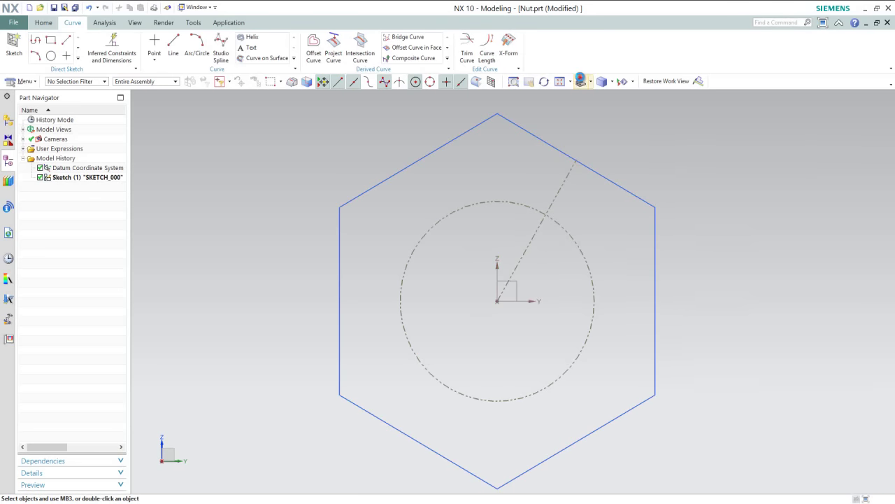
- Start an Extrude using the six hexagon edges as the section
click(581, 80)
click(590, 82)
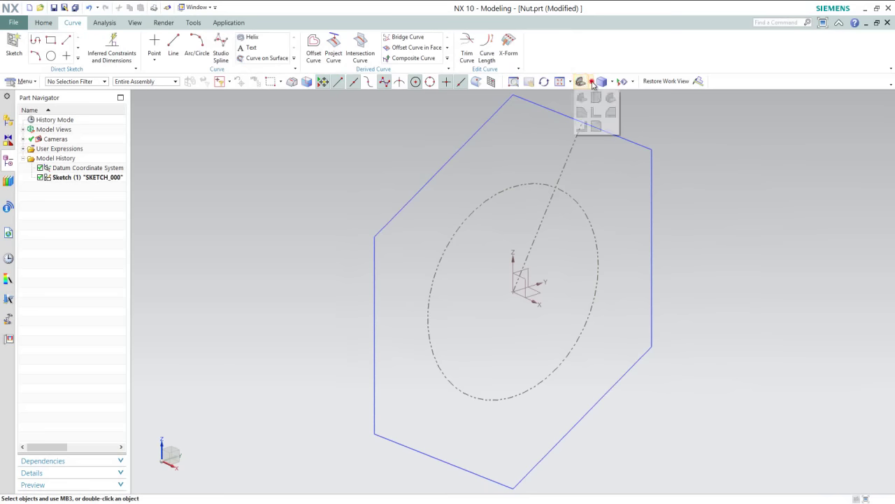
click(611, 97)
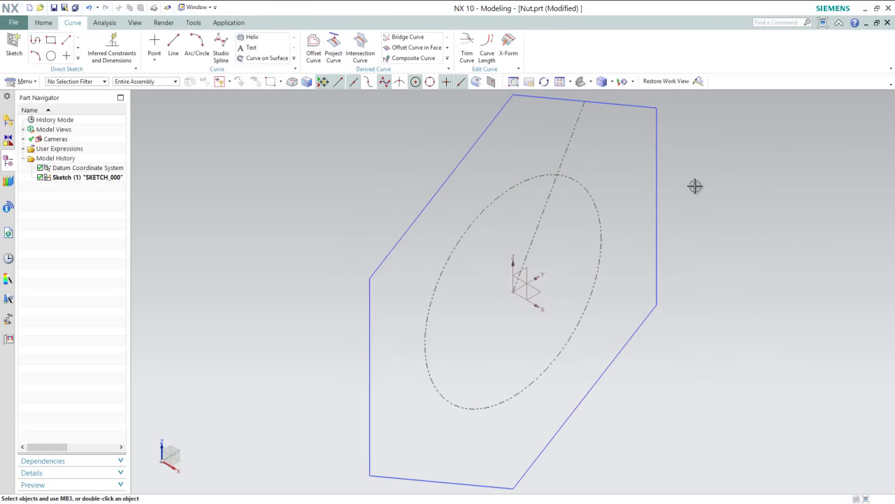
click(44, 24)
click(177, 46)
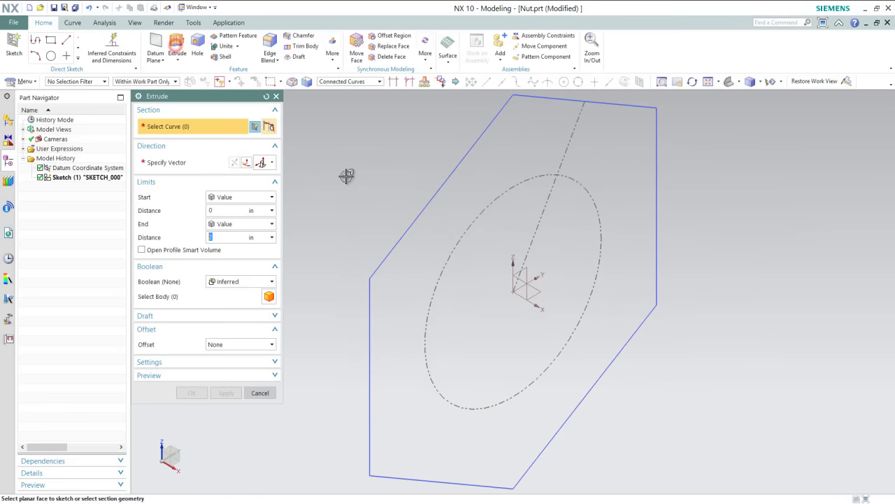
click(420, 211)
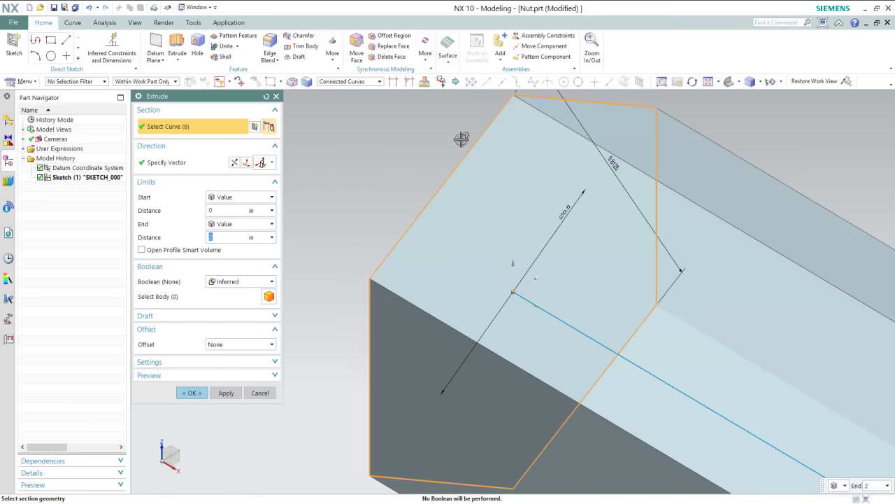
click(708, 81)
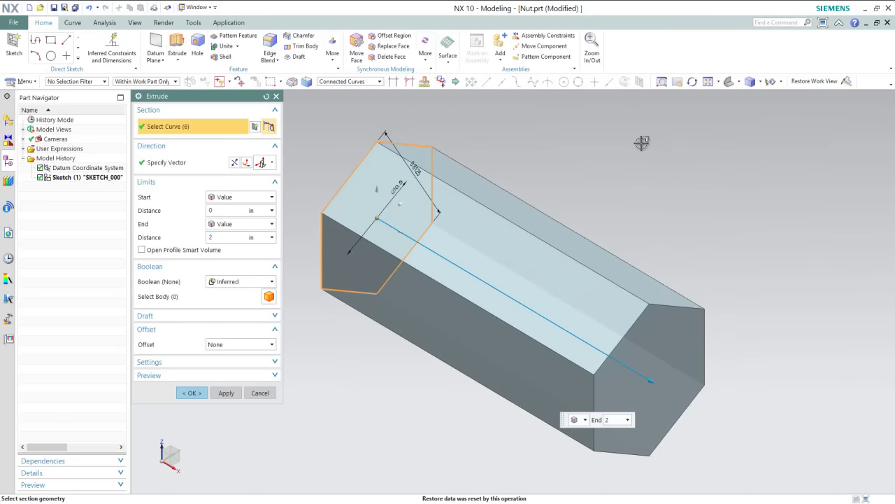
- Set the hexagon extrusion's end distance to the formula D*0.884, create the body and save the part
click(272, 237)
click(291, 265)
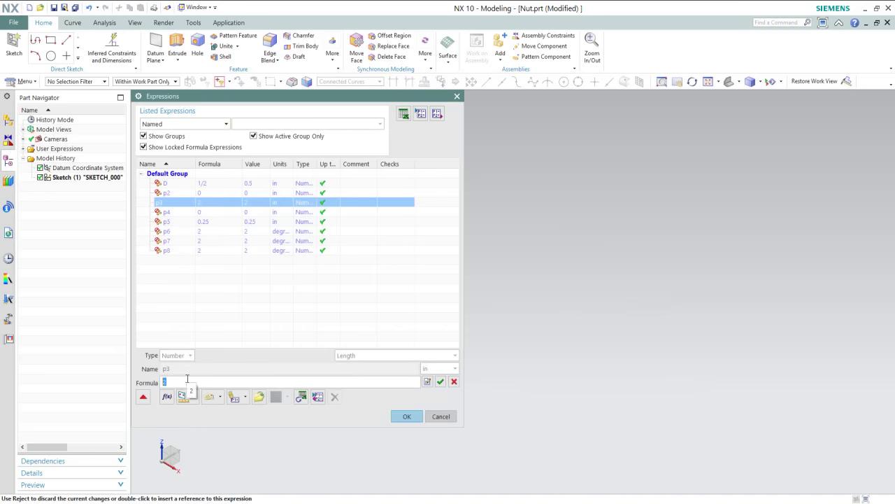
text(D)
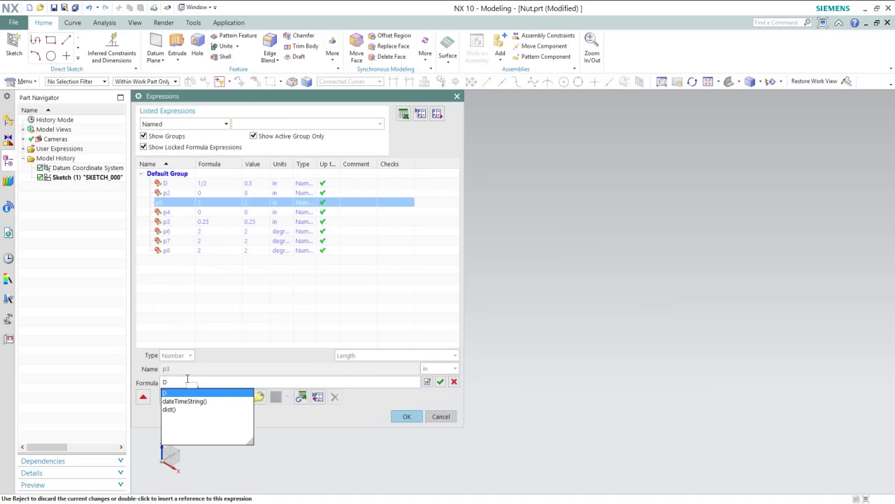
text(*)
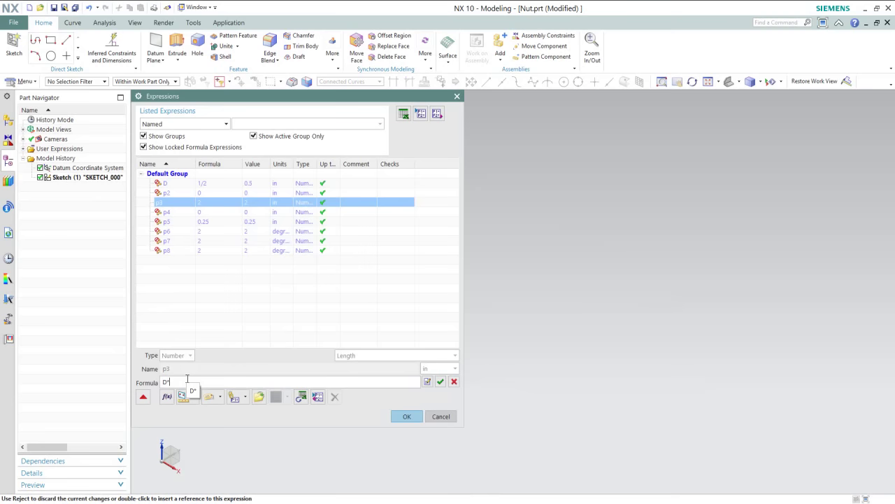
text(0.884)
key(Return)
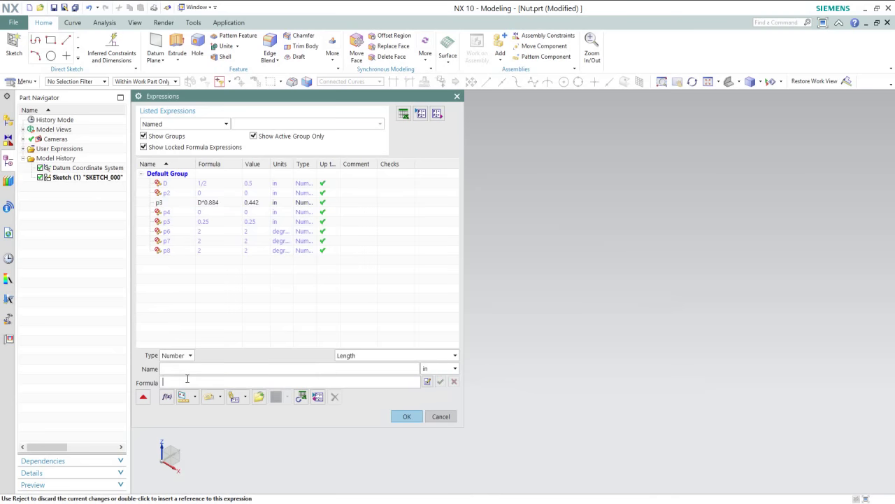
click(406, 416)
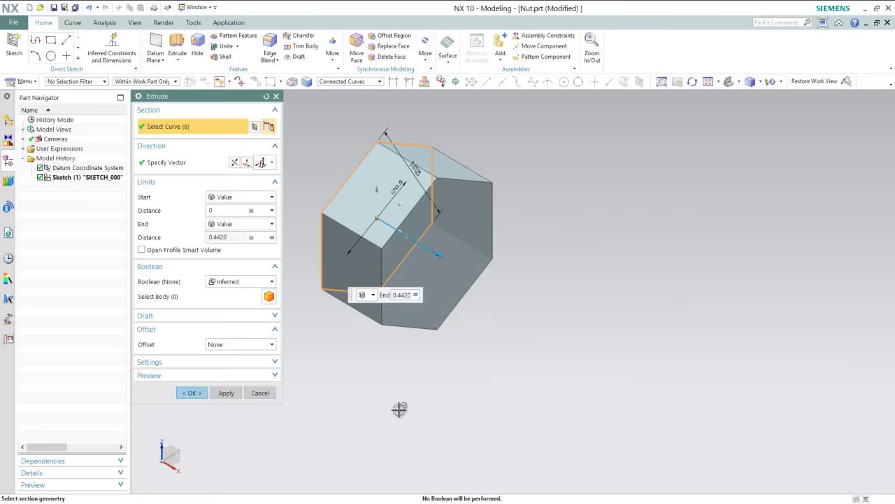
click(193, 393)
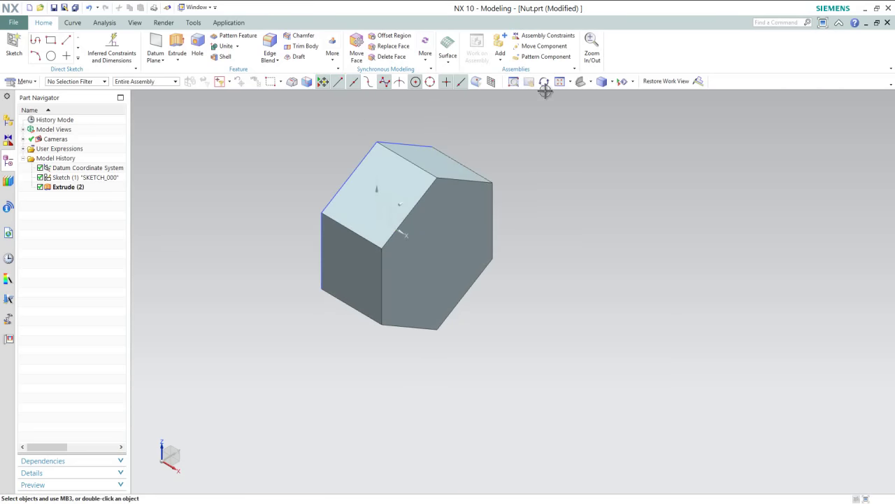
click(560, 81)
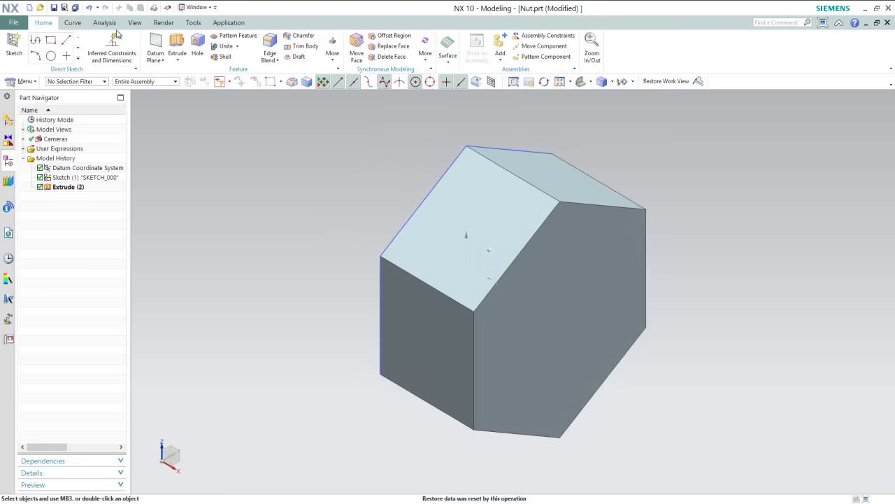
click(52, 8)
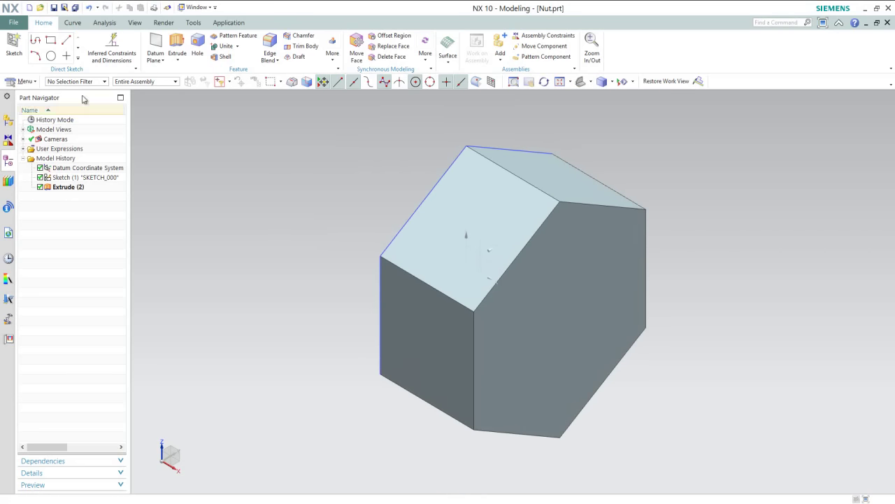
- Create a new sketch on the XZ datum plane and view it face-on
click(14, 47)
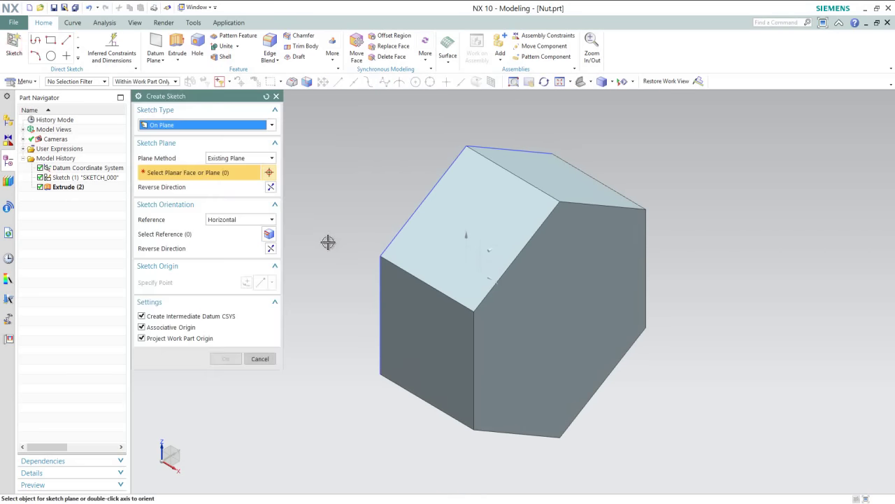
click(476, 252)
click(226, 359)
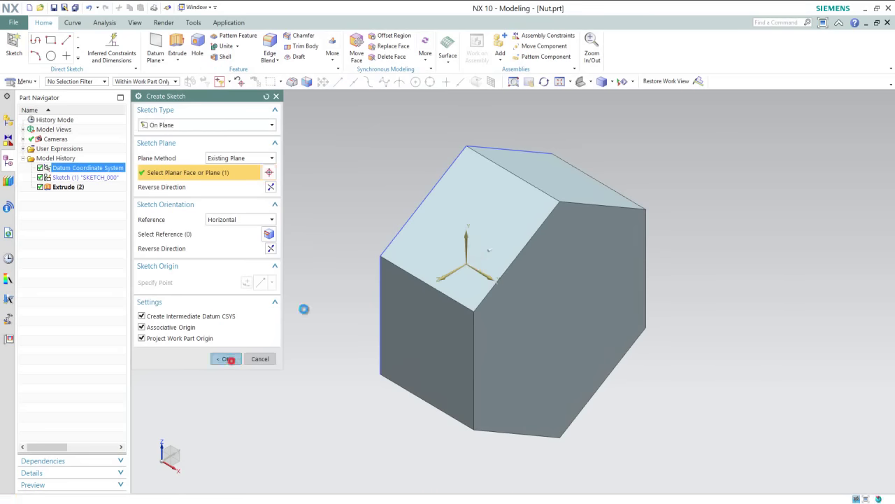
right_click(505, 122)
key(F8)
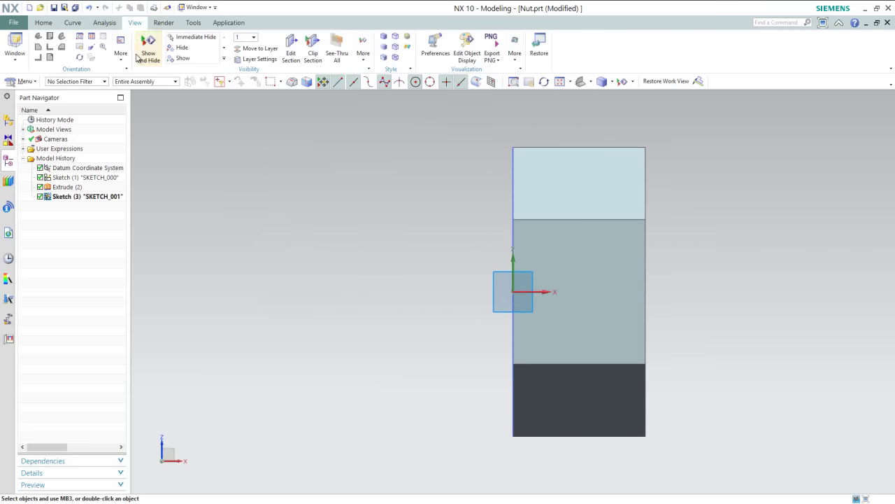
- Sketch a closed triangle at the body's upper corner, with a vertical side about 0.051 in and a sloped side about 0.061 in
click(74, 22)
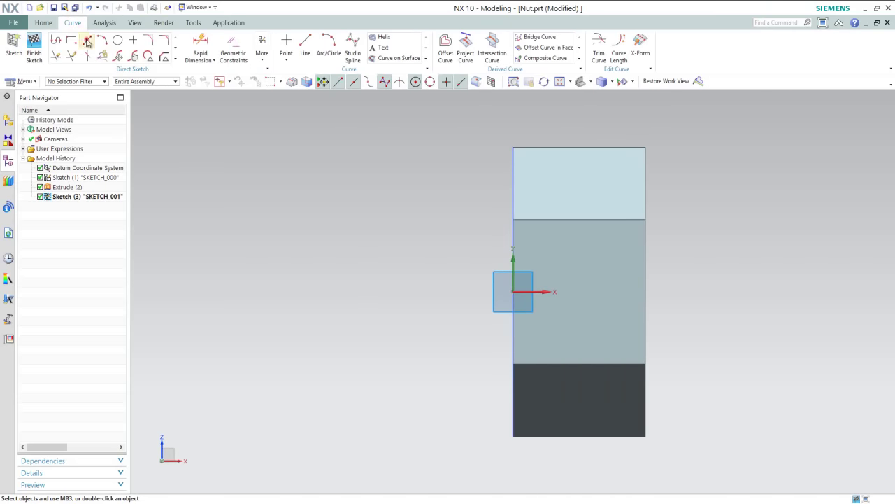
click(86, 40)
scroll(543, 140, up, 4)
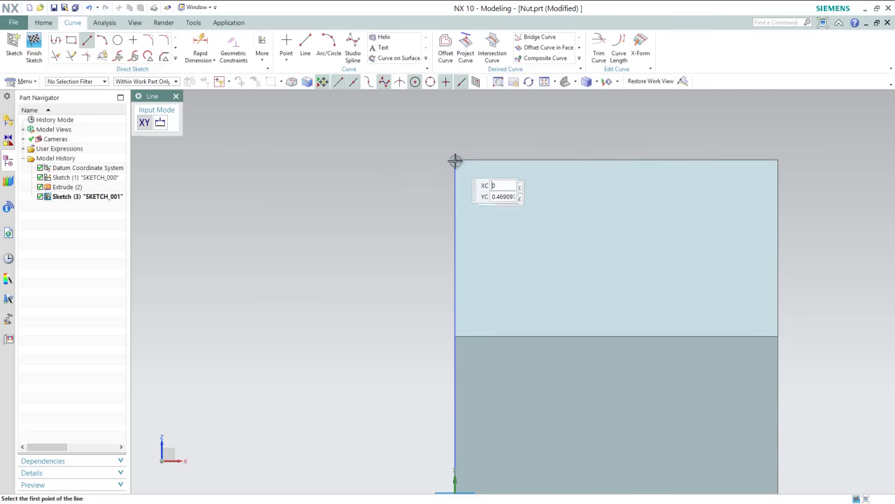
click(453, 161)
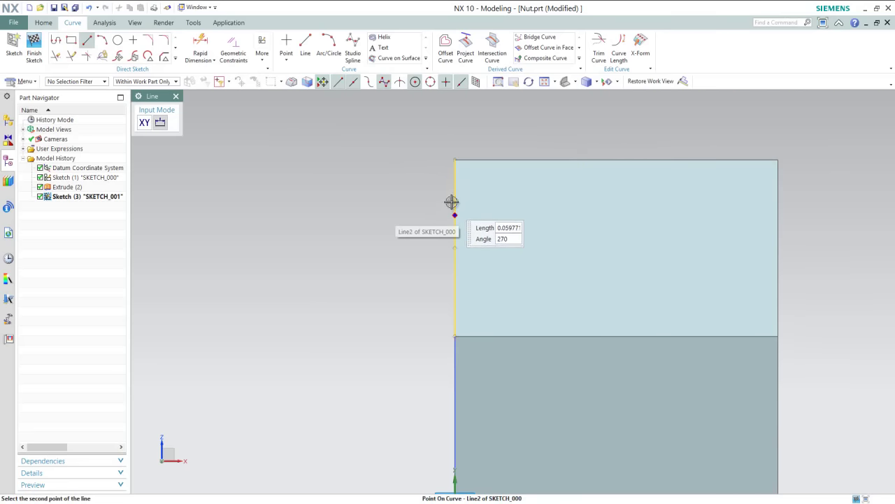
click(453, 198)
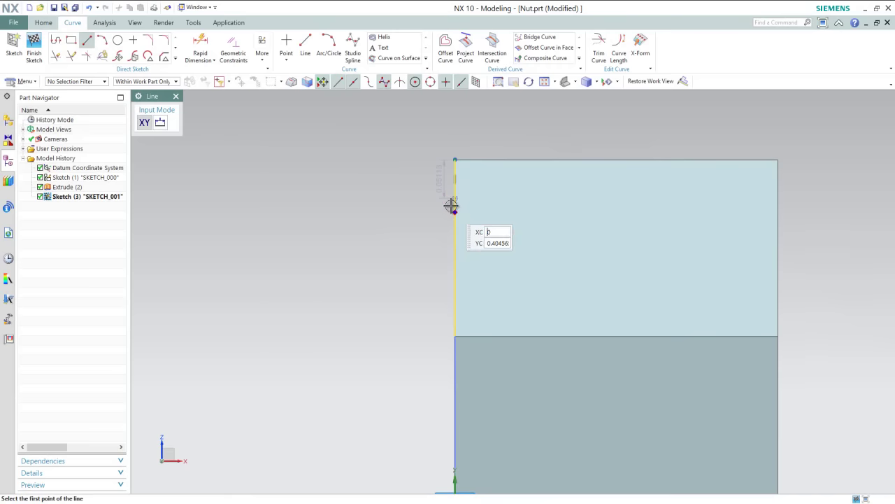
click(455, 198)
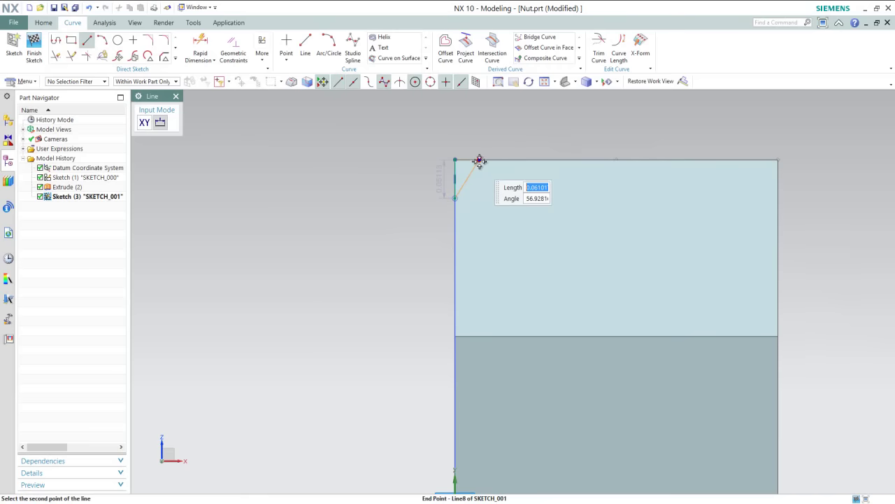
click(478, 161)
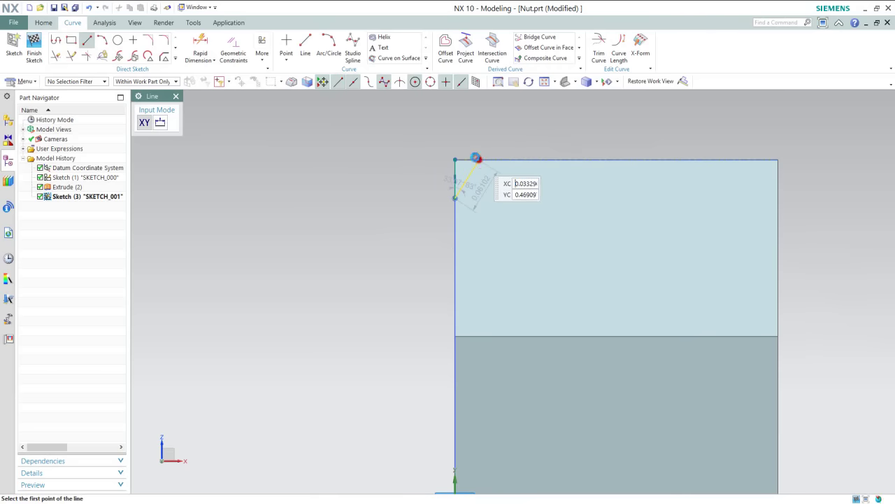
click(478, 160)
key(Escape)
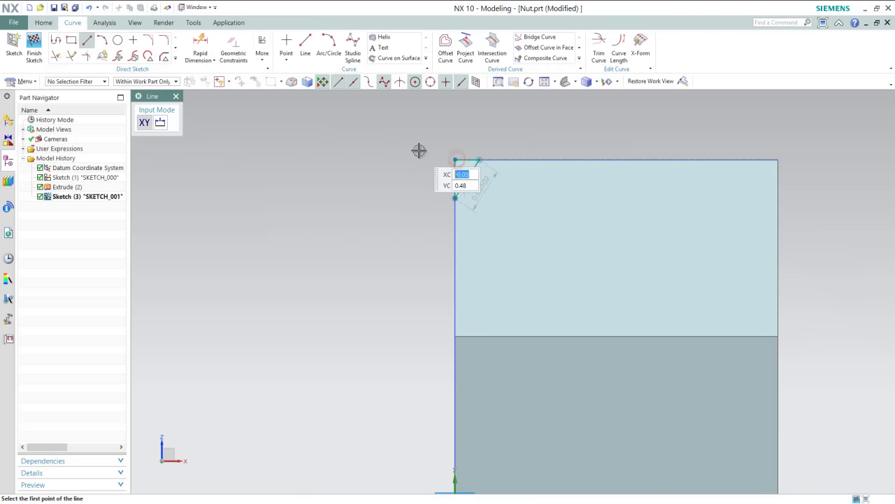
key(Escape)
- Dimension the triangle's vertical side and set its length to the formula D*1/8
scroll(428, 157, up, 2)
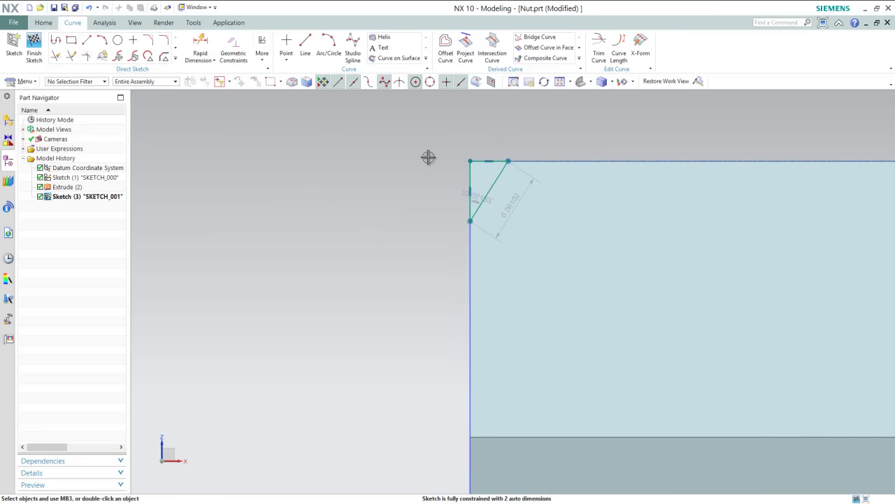
click(201, 42)
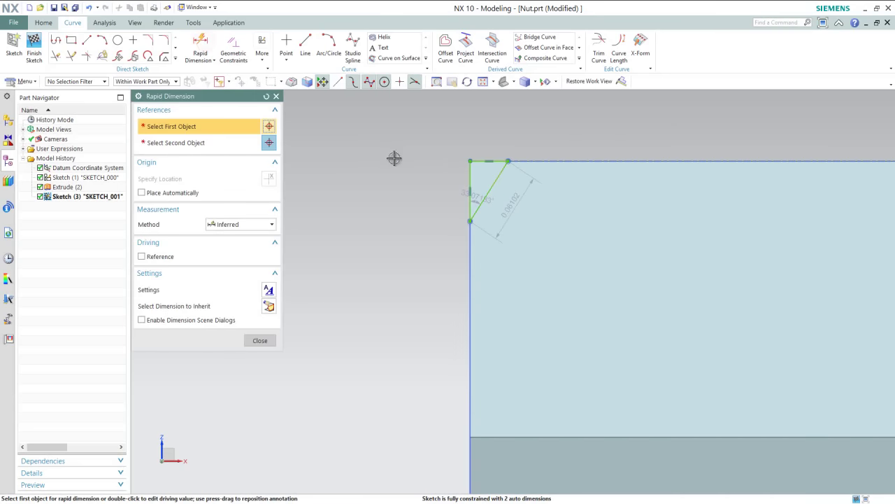
click(470, 162)
click(469, 222)
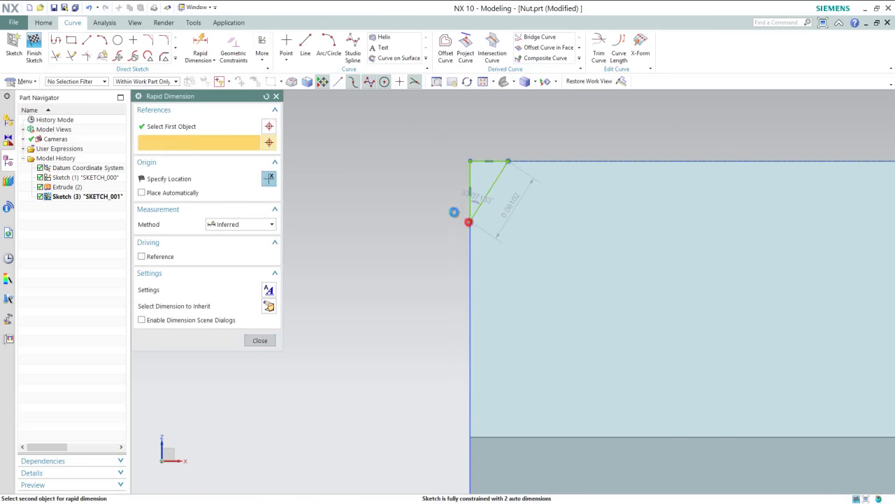
click(387, 187)
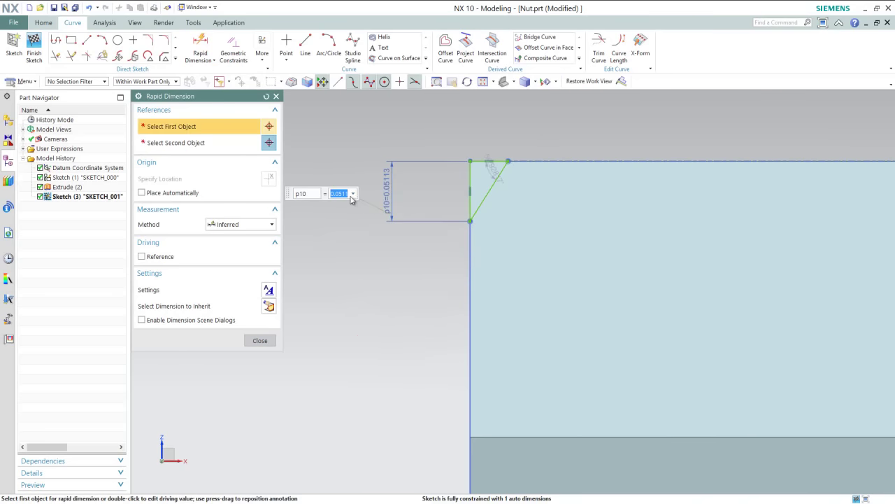
click(354, 194)
click(372, 222)
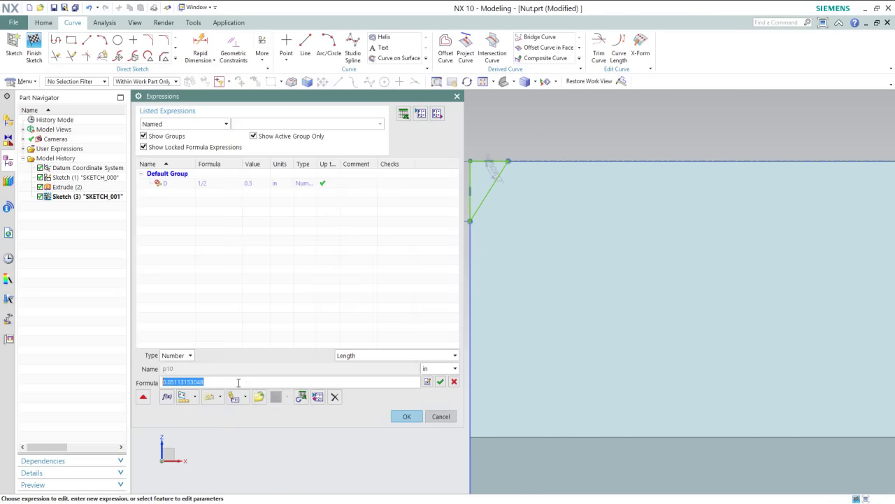
text(D)
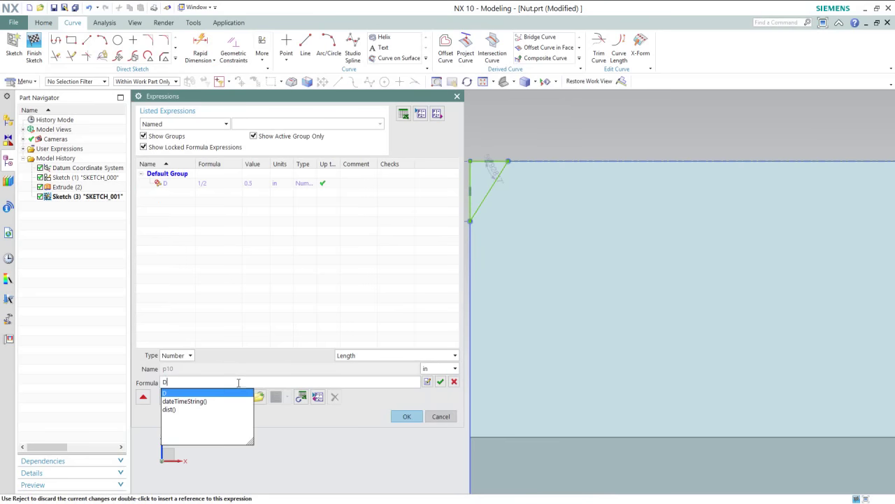
text(*1/8)
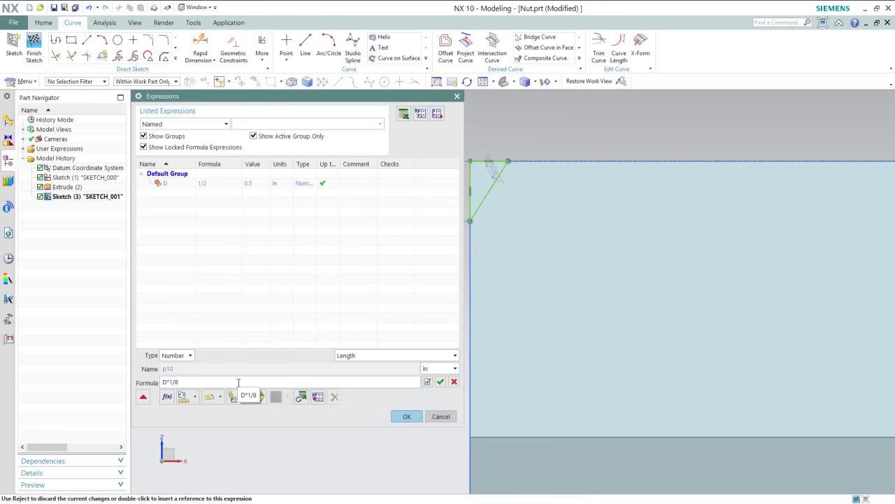
key(Return)
click(406, 416)
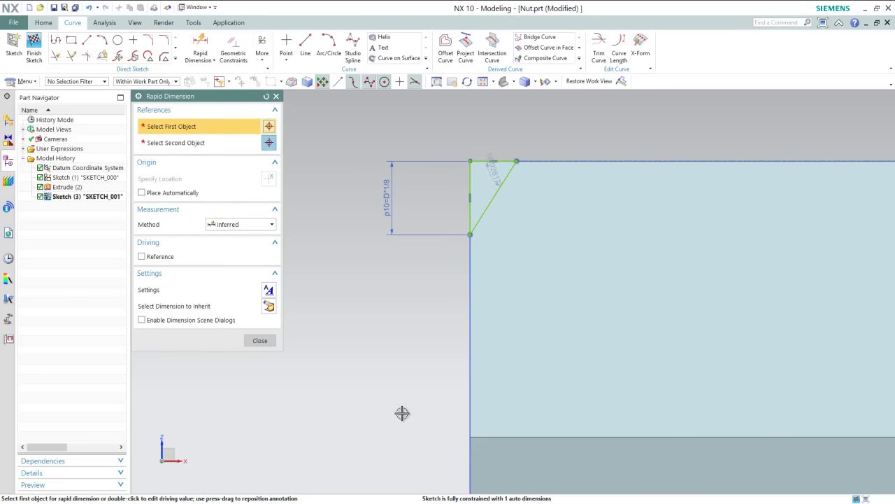
click(260, 340)
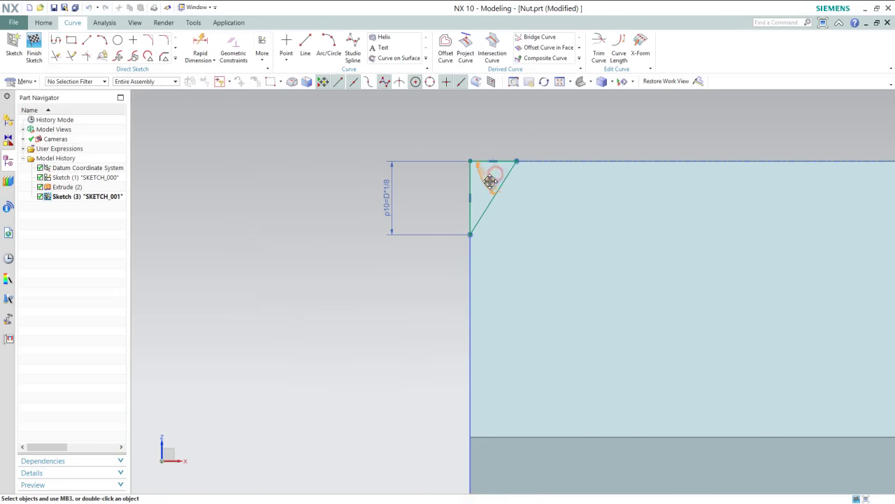
- Dimension the angle between the triangle's vertical and sloped sides and set it to 30 degrees
click(212, 53)
click(483, 192)
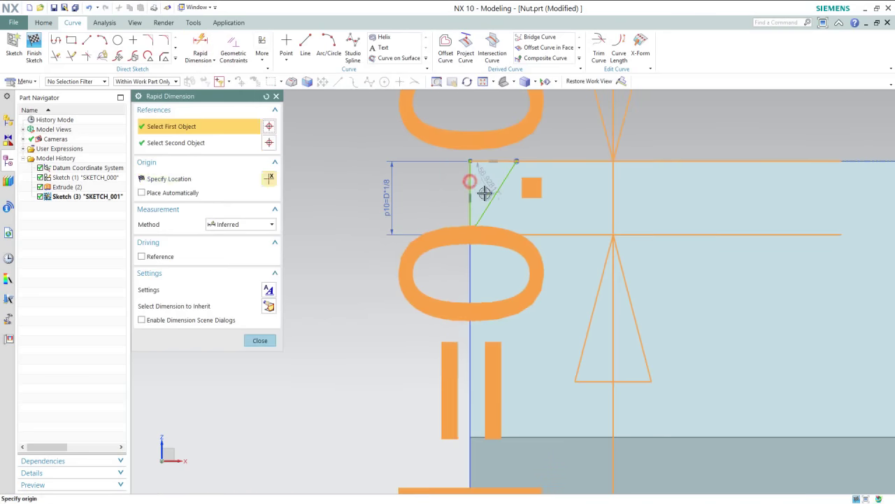
click(490, 194)
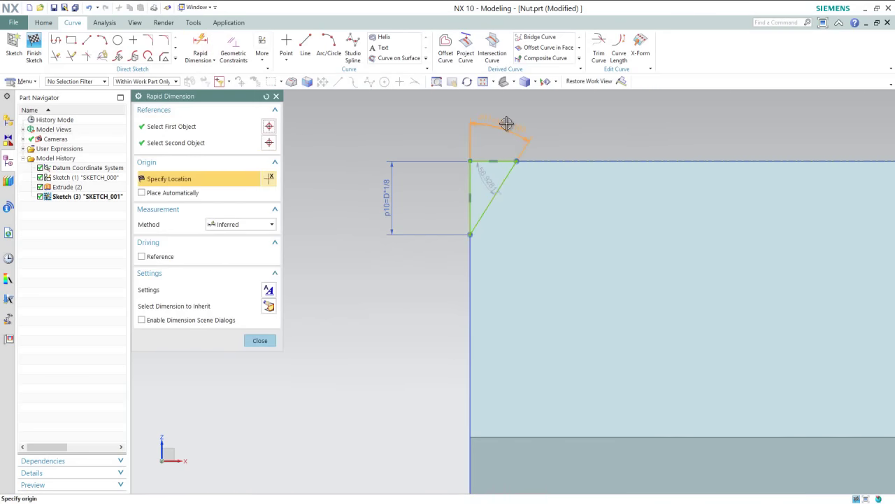
click(506, 124)
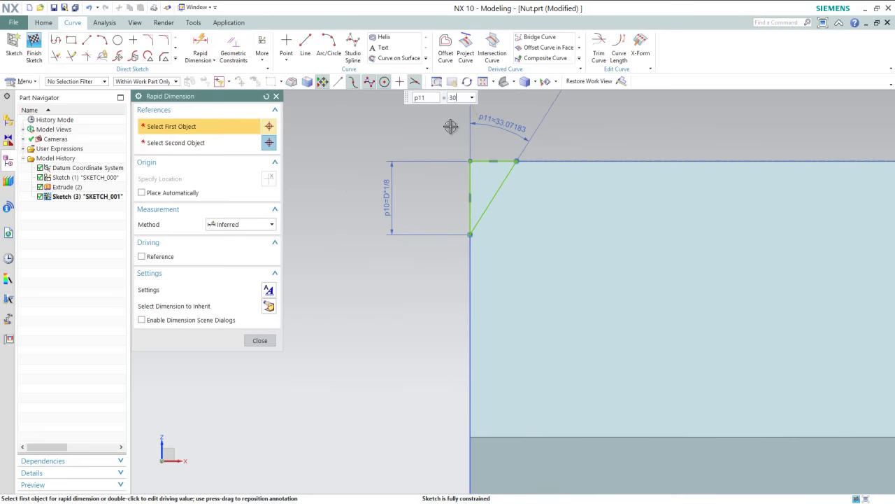
key(Return)
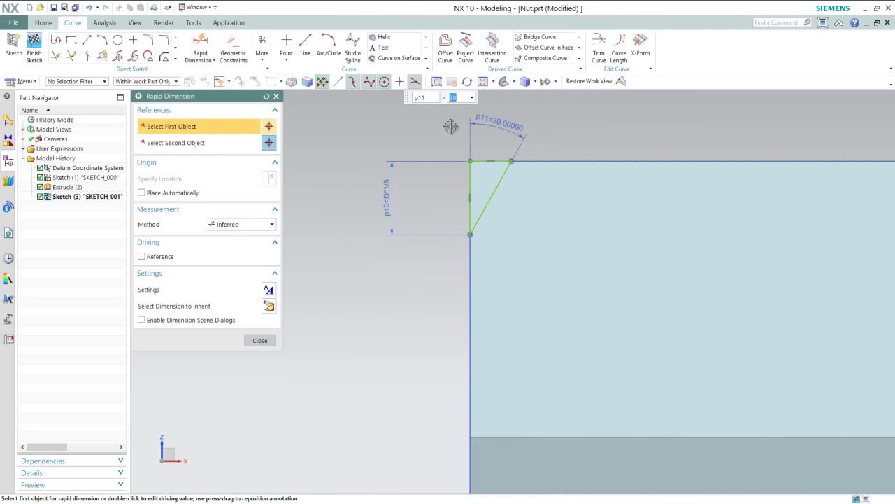
click(258, 340)
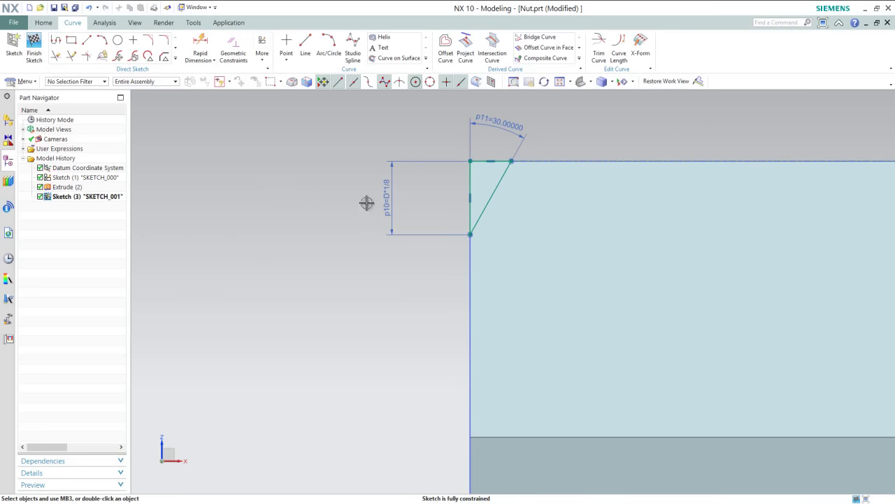
- Finish the triangle sketch and hide the hexagon sketch SKETCH_000 in an isometric view
right_click(576, 134)
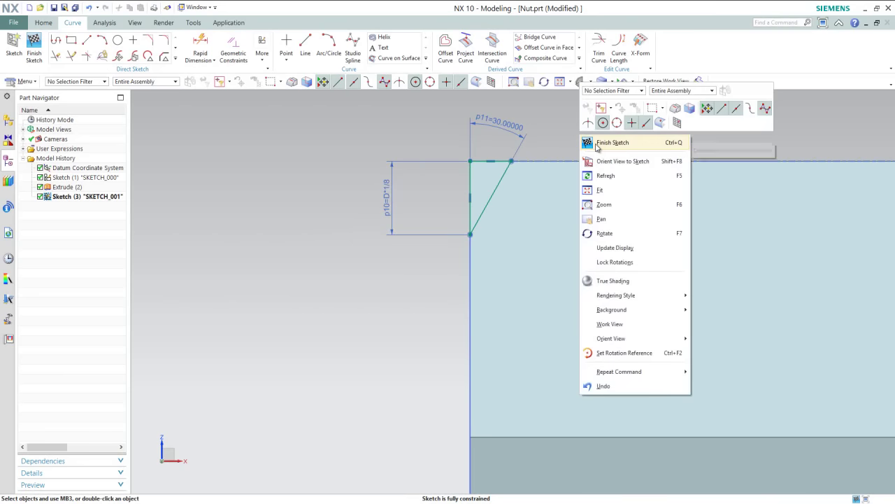
click(597, 144)
click(590, 81)
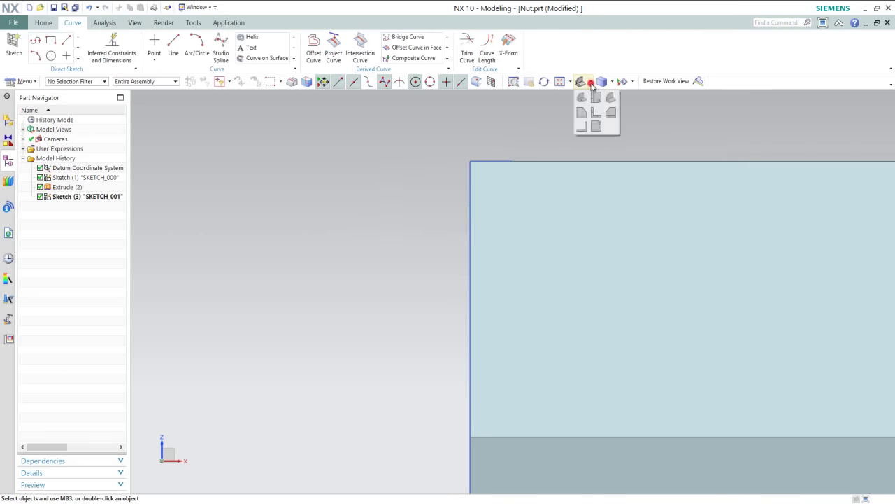
click(611, 99)
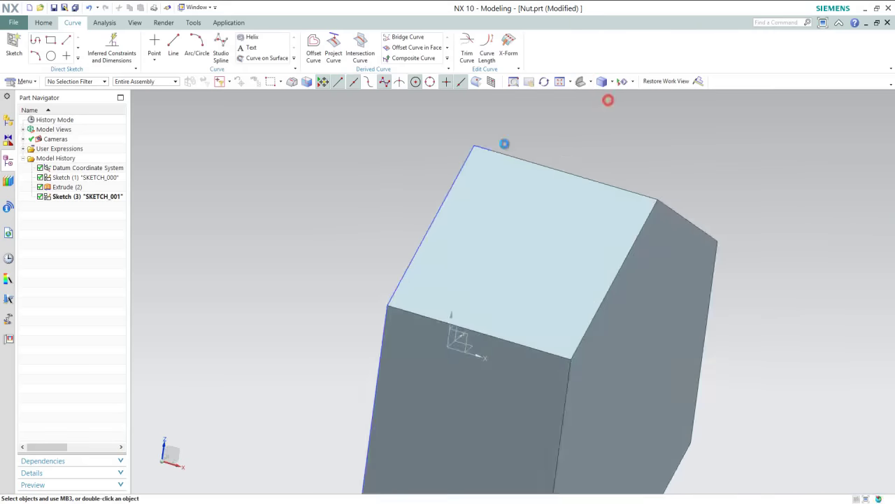
click(86, 178)
right_click(86, 179)
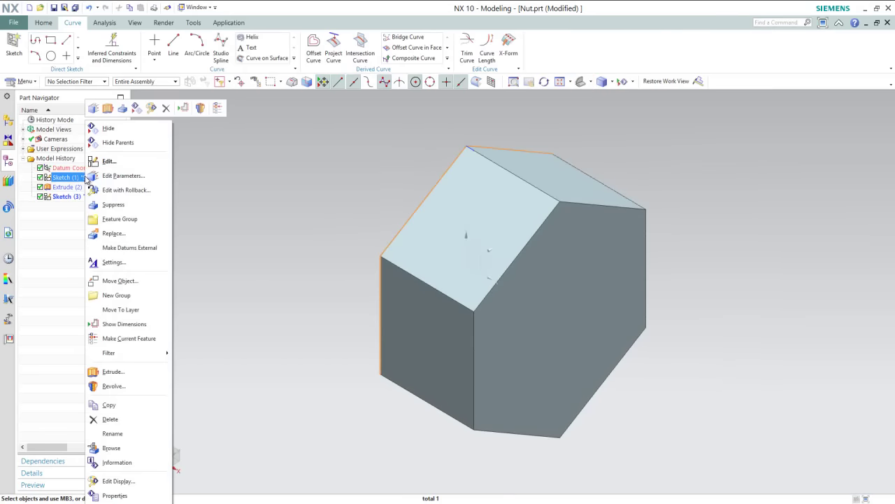
click(136, 110)
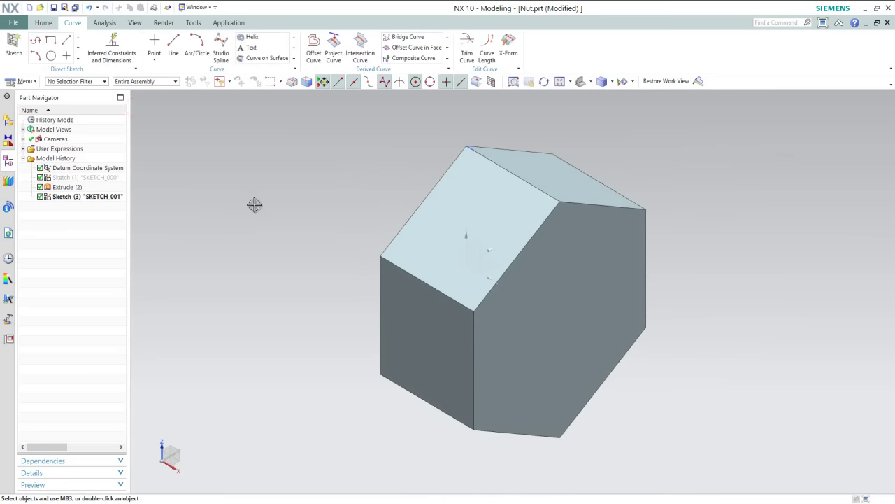
- Revolve the triangle 360 degrees about the X axis through the origin, subtracting it from the hexagonal body
click(51, 23)
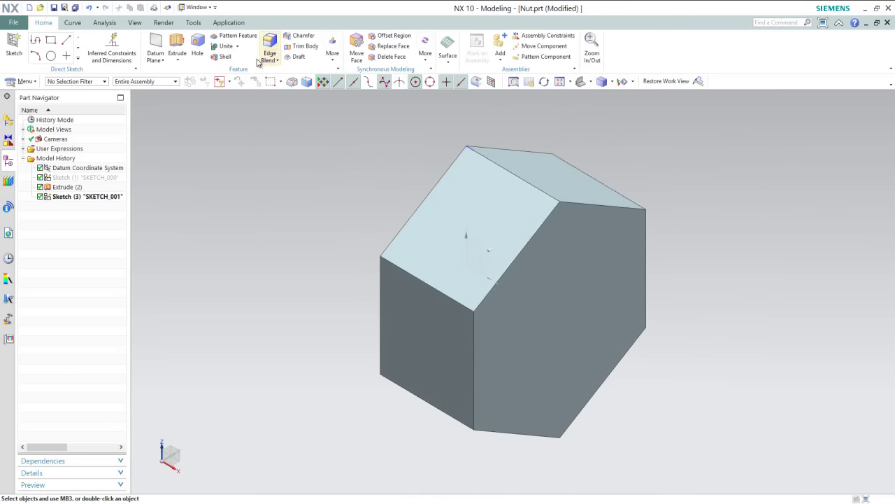
click(183, 59)
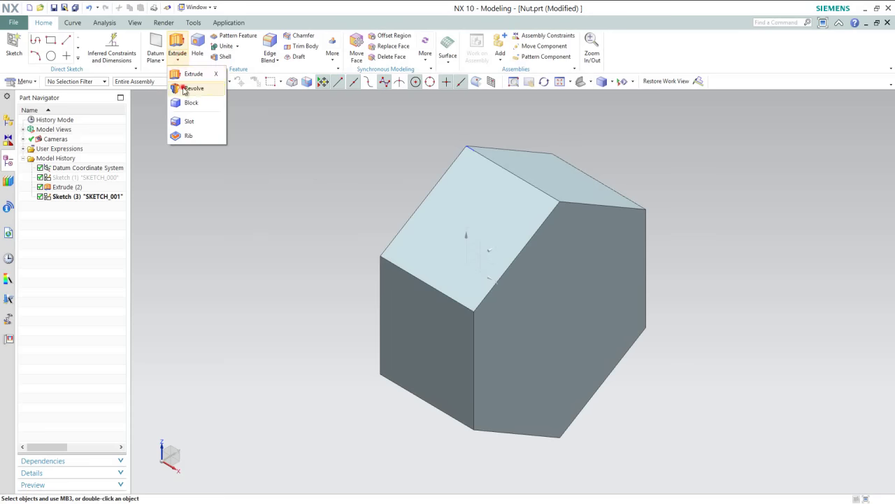
click(188, 88)
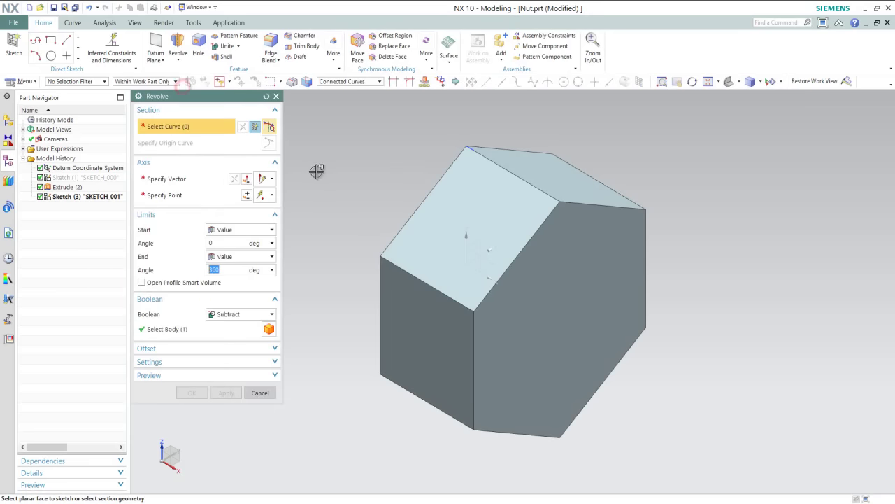
click(463, 145)
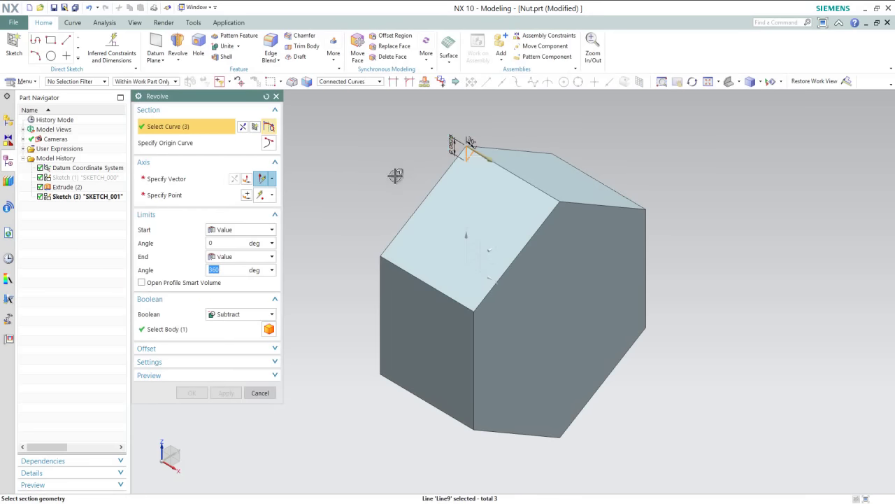
click(184, 180)
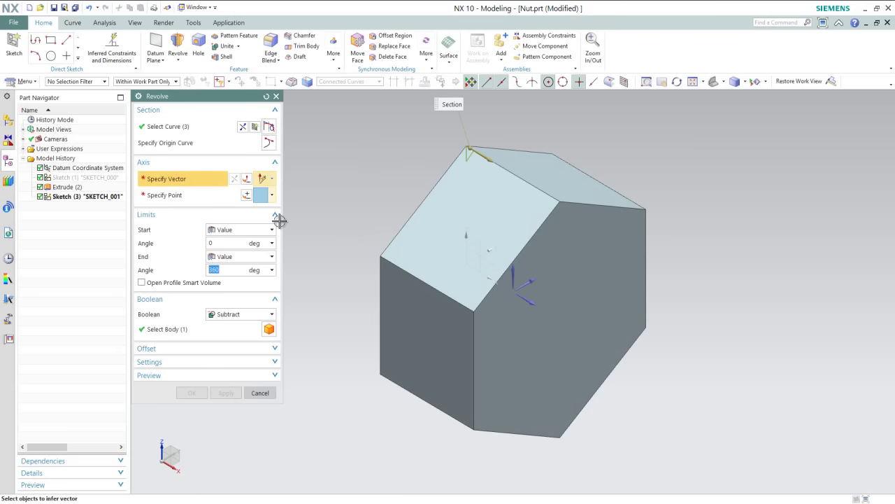
click(526, 299)
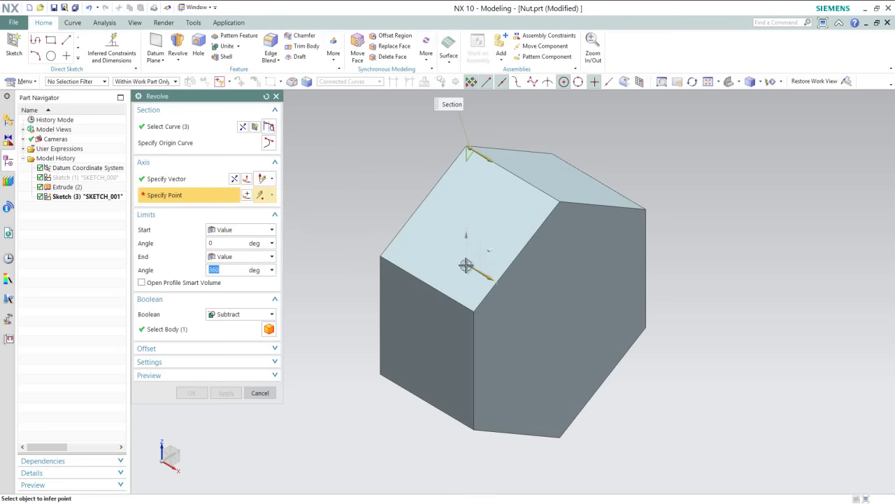
middle_drag(462, 233, 499, 266)
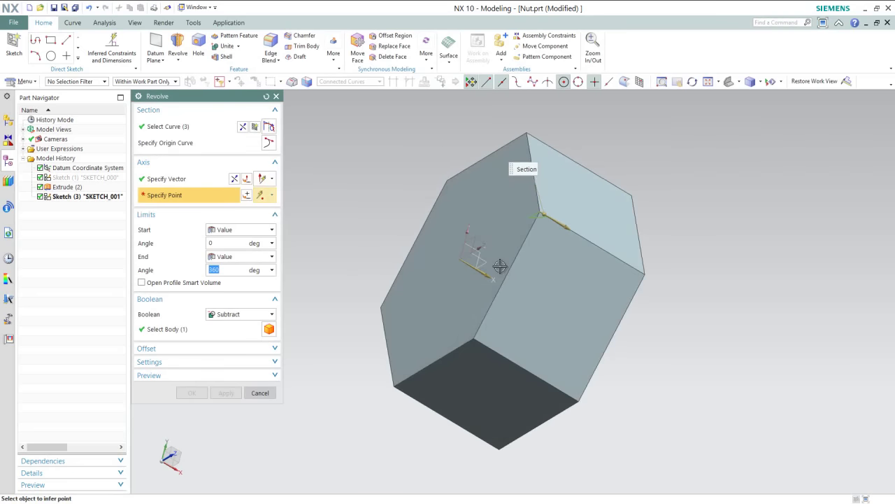
click(461, 258)
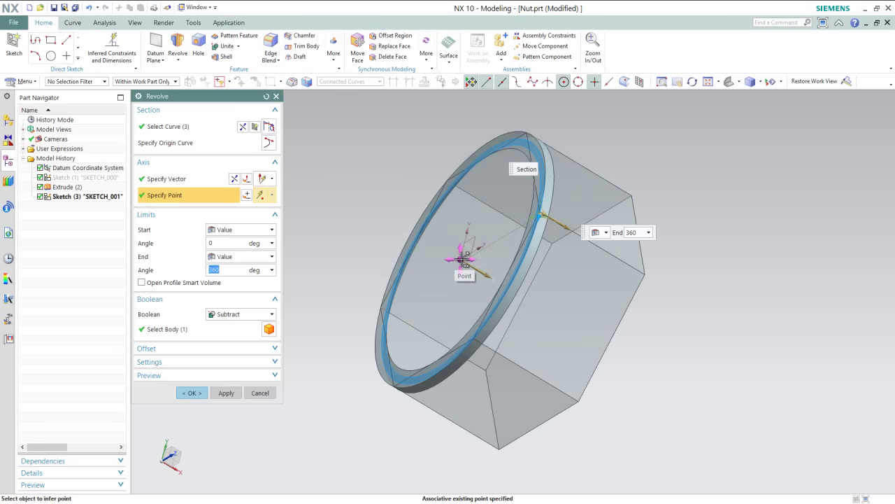
click(191, 393)
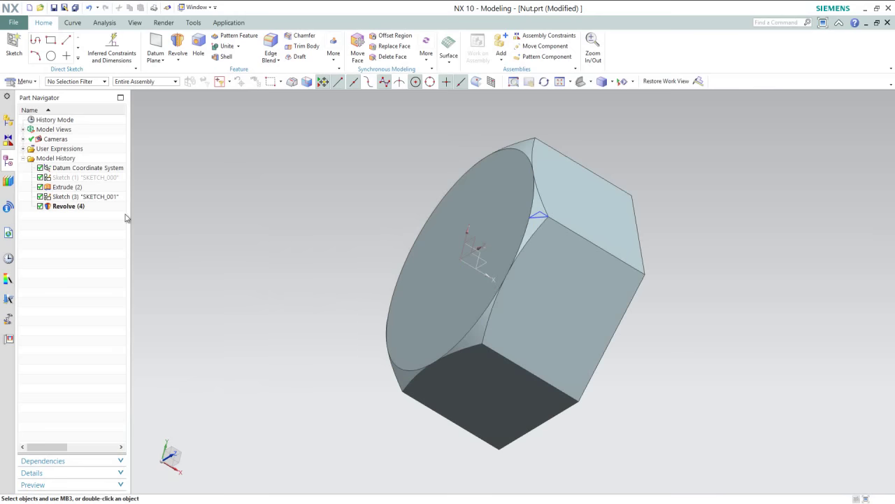
- Hide the triangle sketch SKETCH_001 in an isometric view and save the part
click(91, 196)
right_click(90, 197)
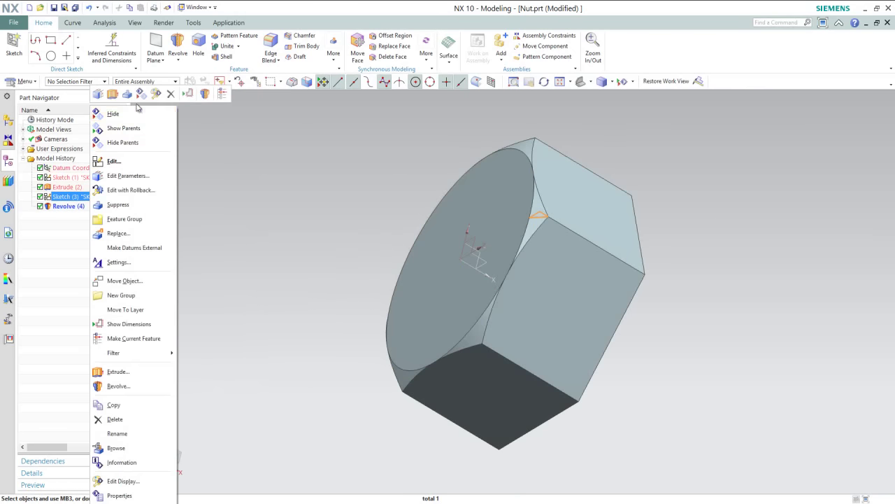
click(142, 93)
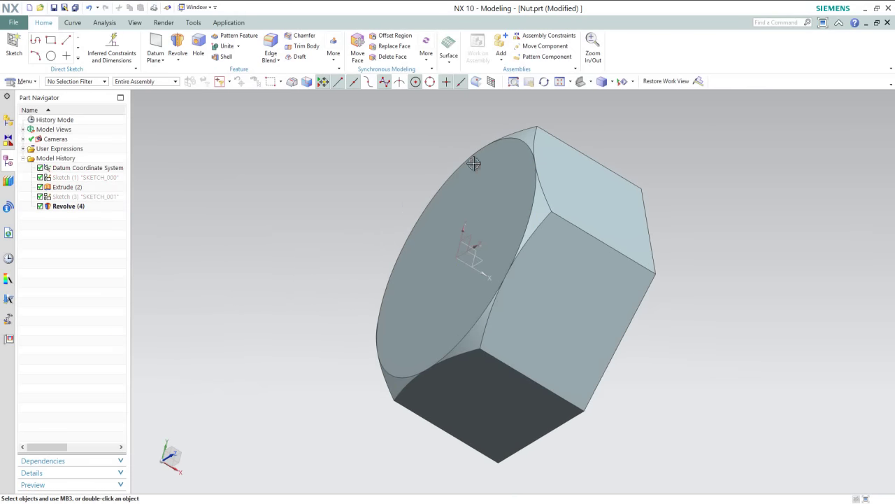
click(592, 82)
click(606, 98)
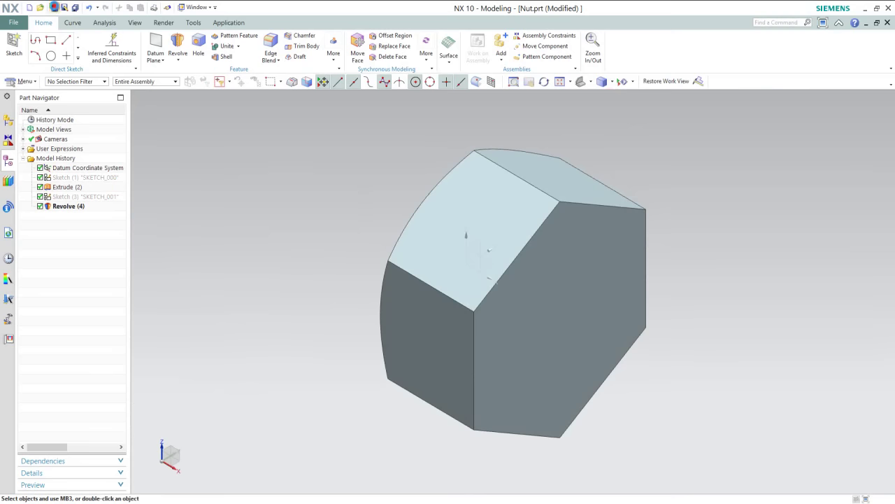
click(54, 7)
- Begin a simple general hole positioned at the datum coordinate system's origin on the nut's chamfered end face
right_click(308, 185)
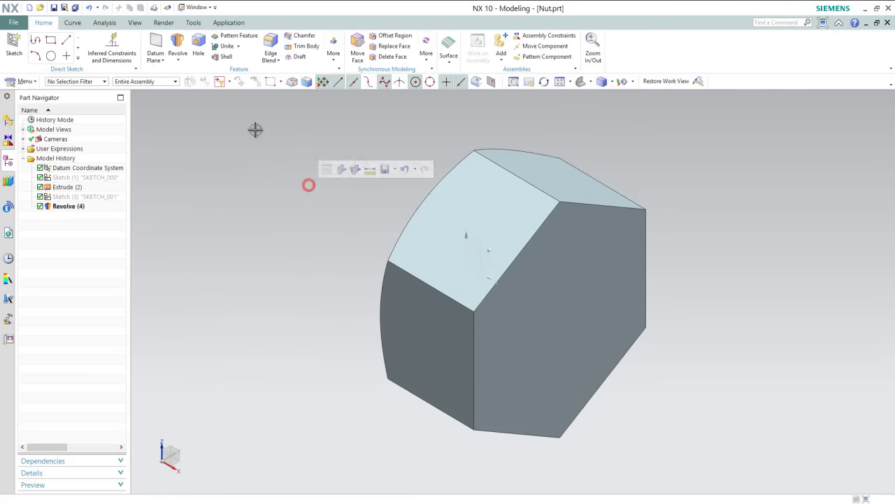
click(324, 178)
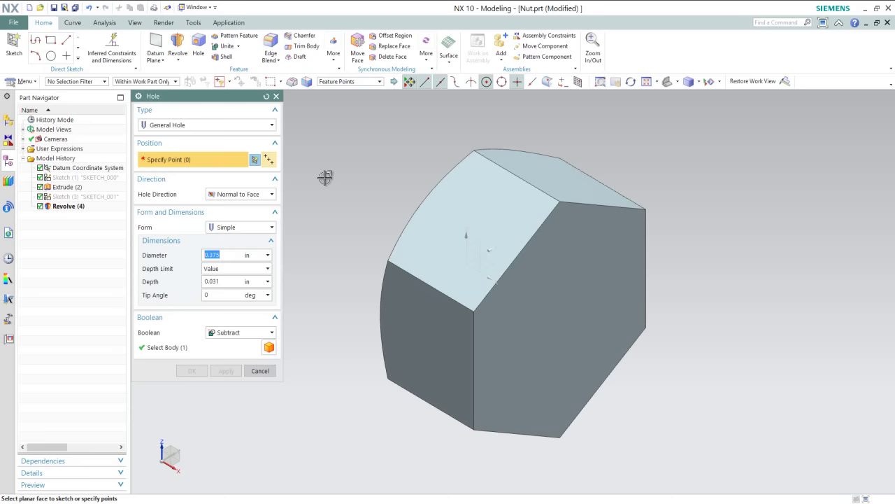
click(268, 160)
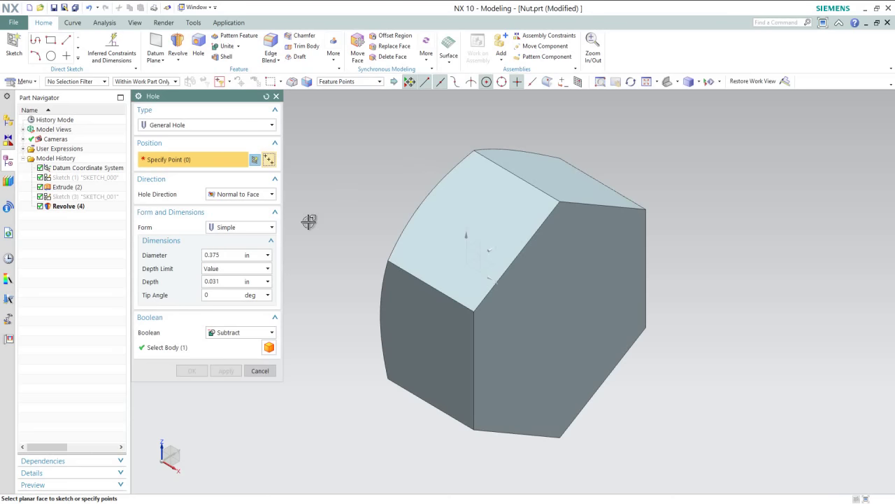
middle_drag(449, 268, 480, 287)
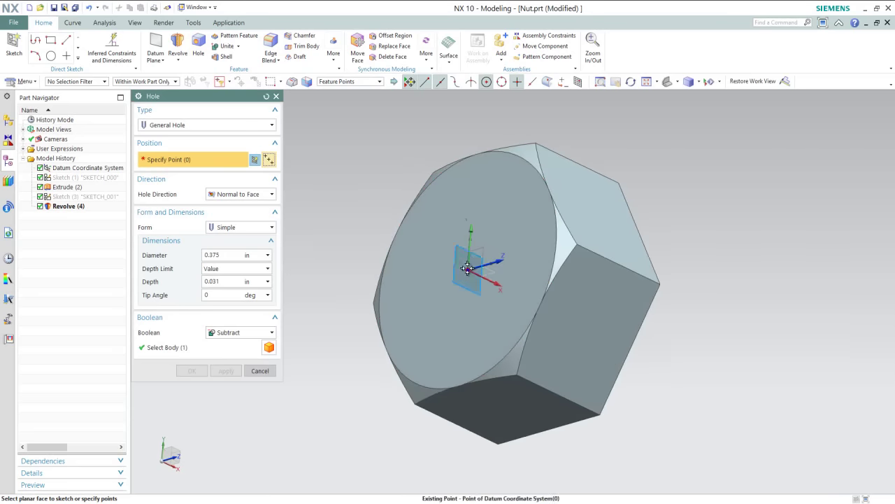
click(468, 268)
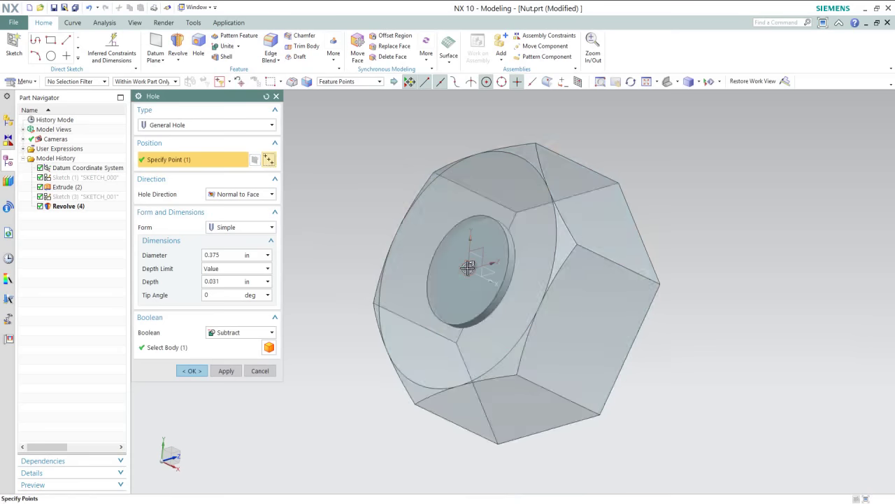
click(668, 82)
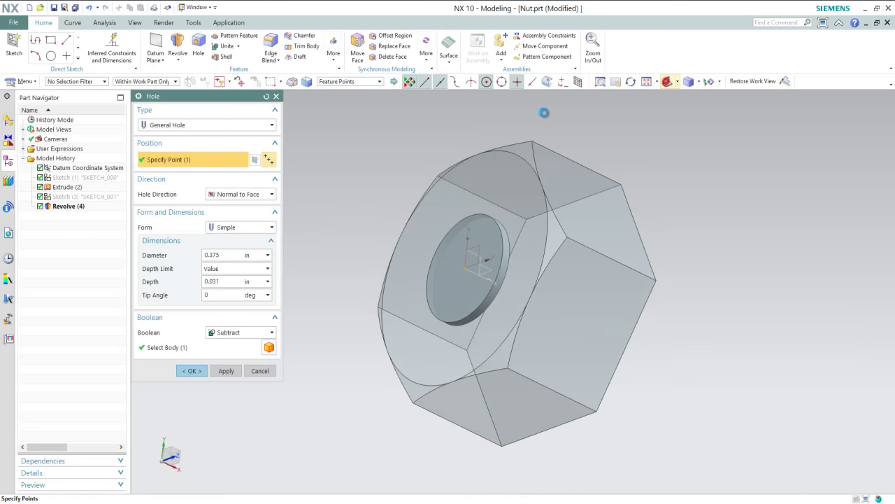
middle_drag(544, 113, 362, 178)
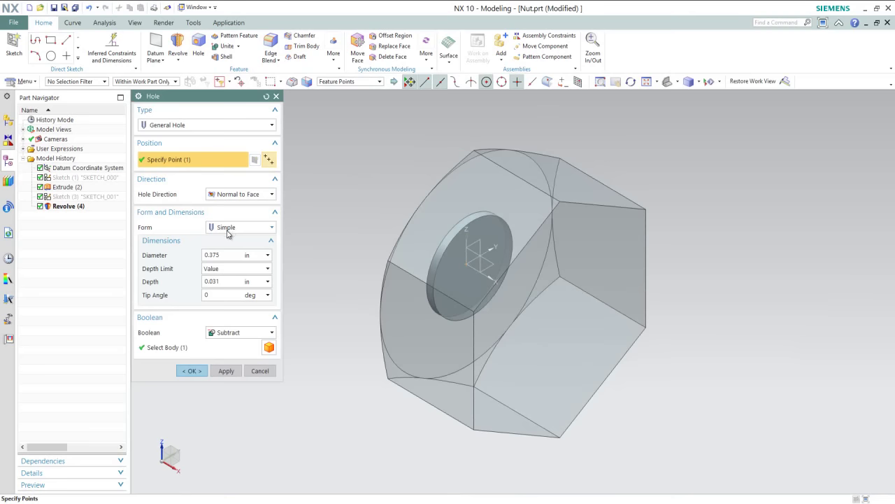
- Set the hole's diameter to .446 in and its depth to Through Body, subtract it from the nut, and save the part
double_click(225, 255)
key(Return)
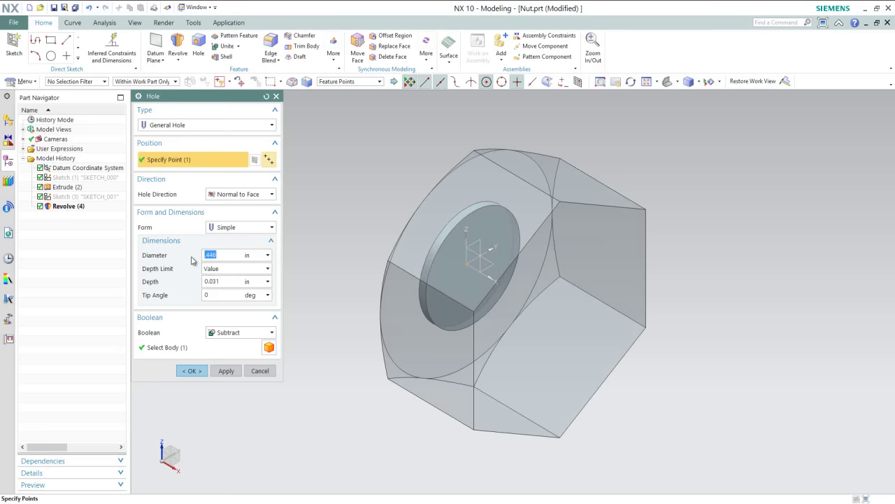
click(253, 269)
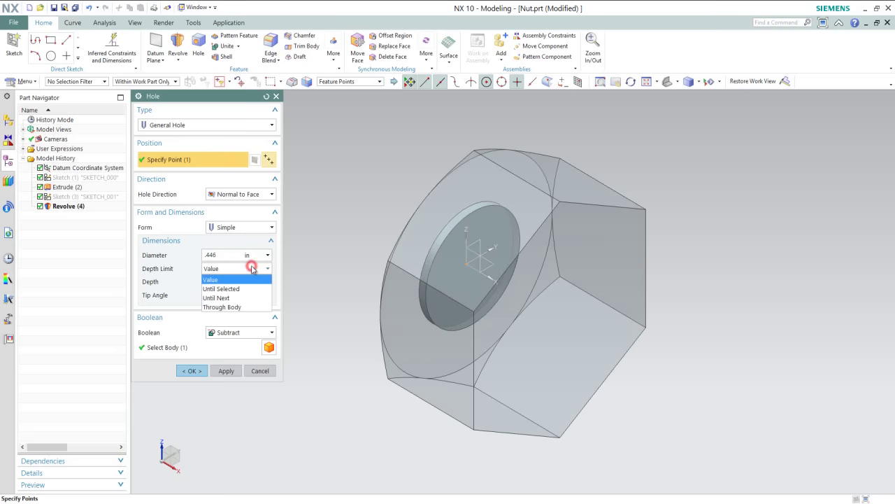
click(237, 307)
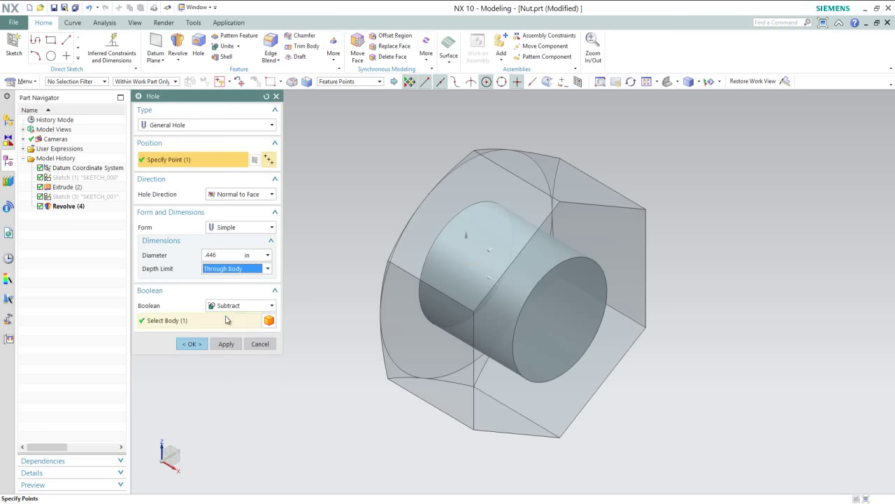
click(192, 343)
middle_drag(196, 344, 236, 370)
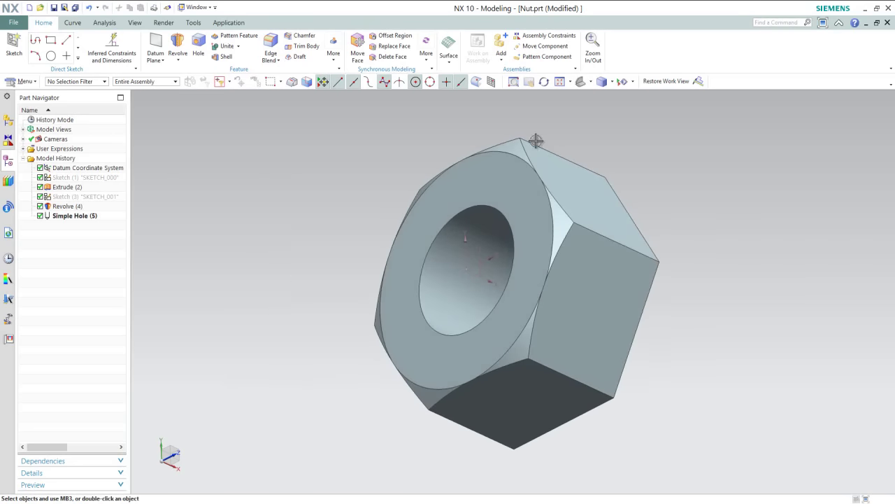
click(580, 81)
click(52, 6)
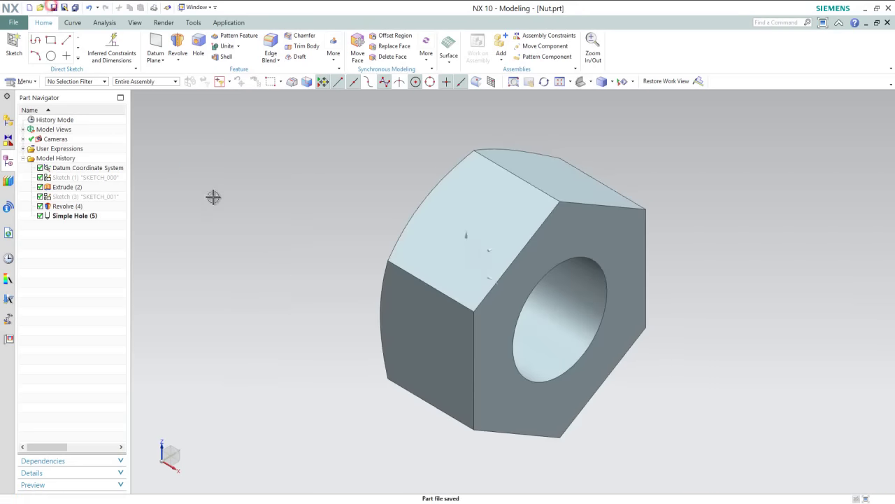
- Chamfer the hole's edge on the flat hexagonal face by 0.03125 in at 45 degrees and save the part
click(301, 35)
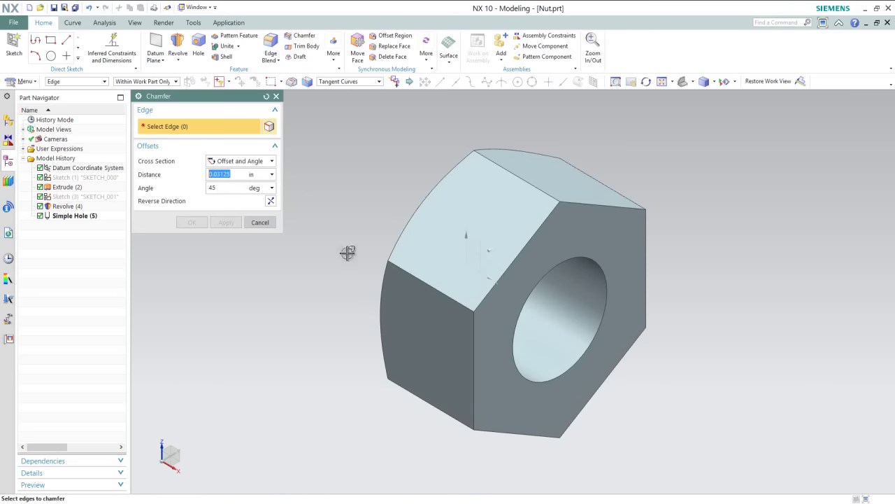
click(594, 262)
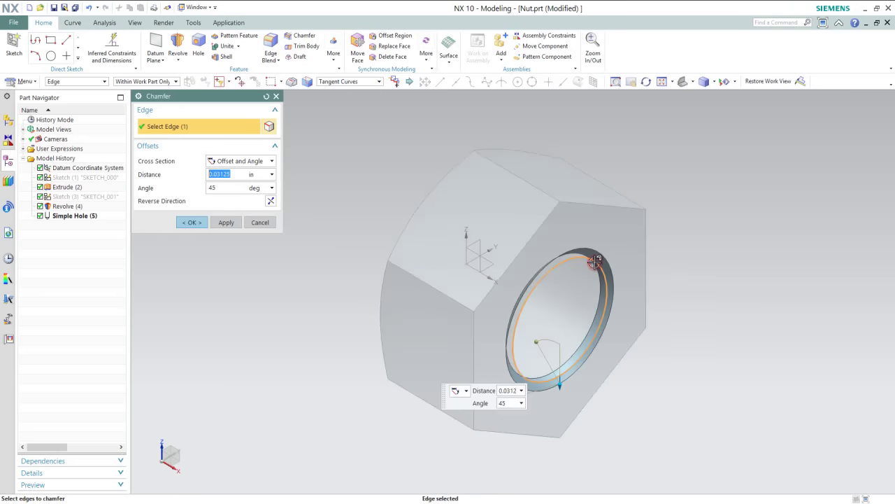
click(234, 176)
click(191, 223)
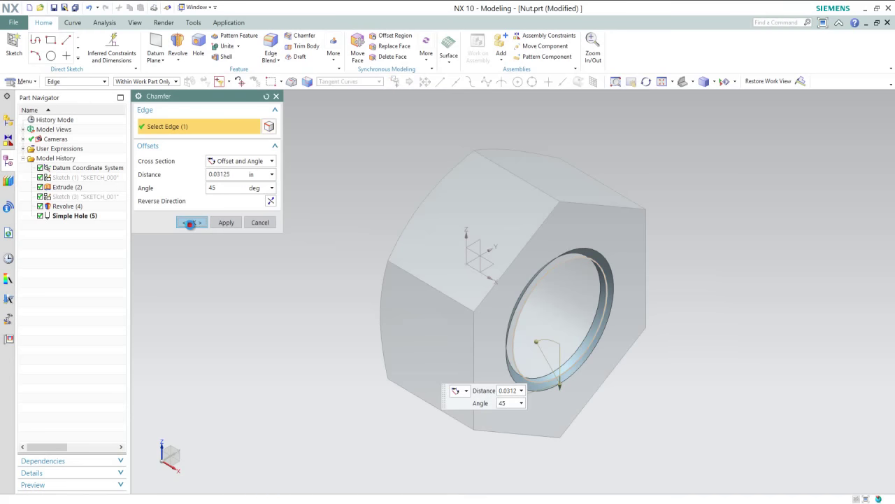
click(53, 8)
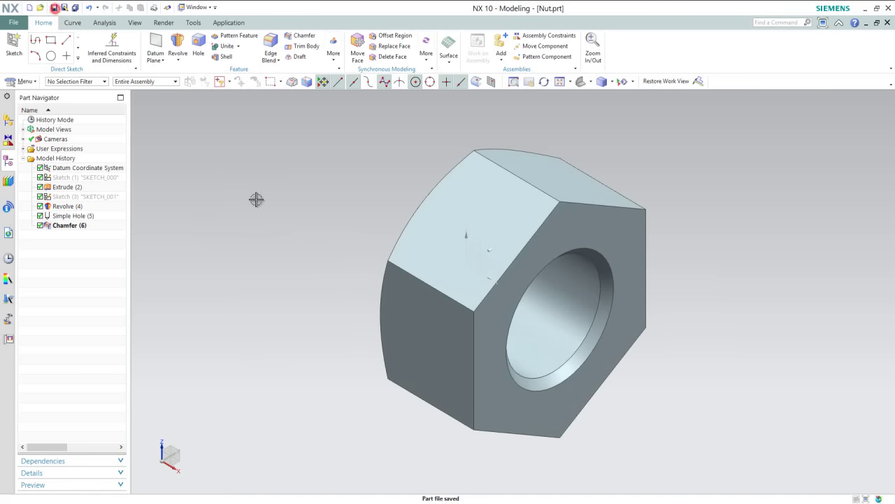
click(324, 234)
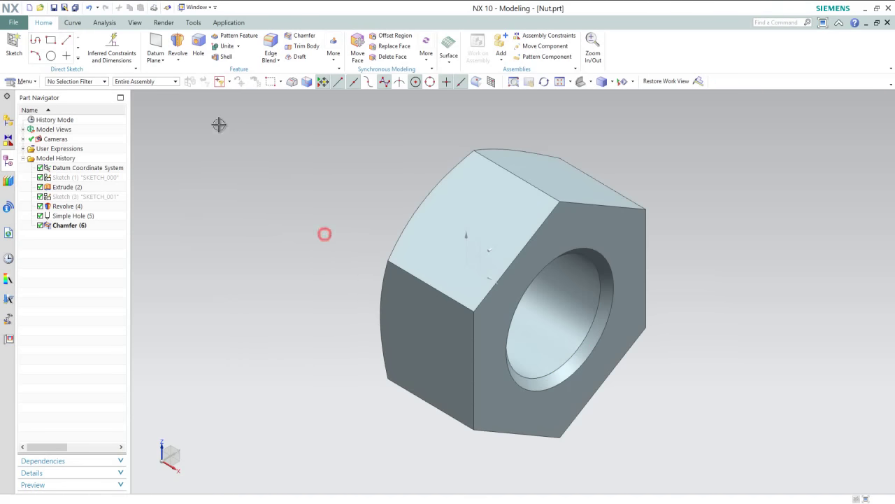
- Create an associative datum plane offset 1/32 in outward from the nut's flat hexagonal face
click(158, 45)
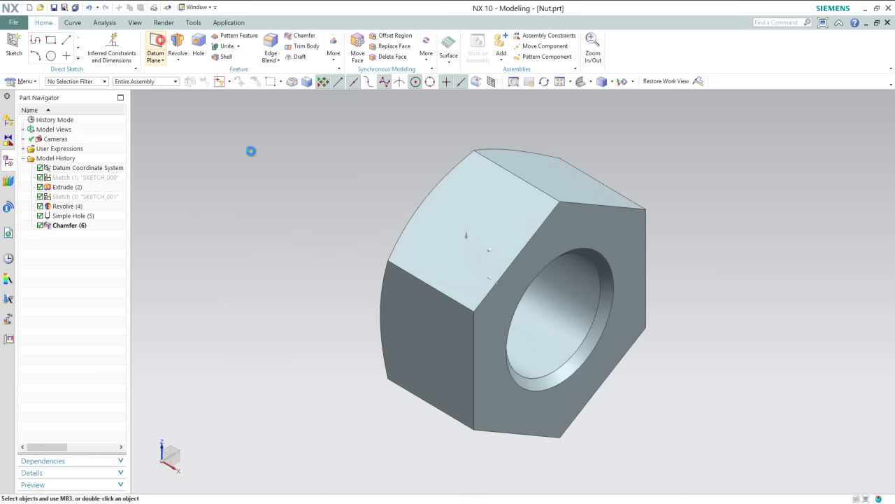
click(605, 239)
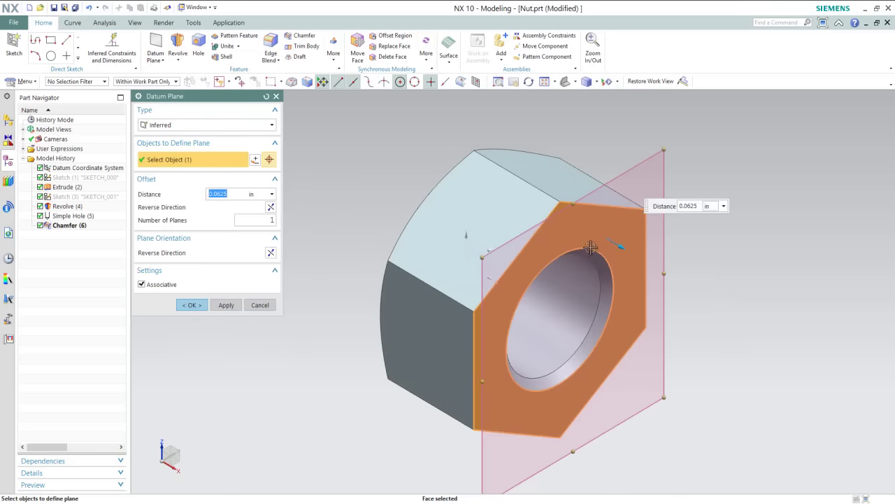
text(1)
key(Return)
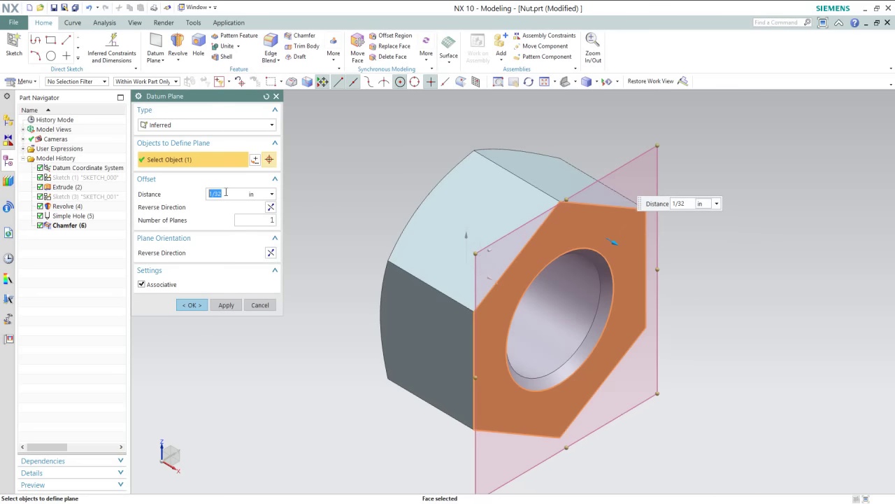
click(192, 305)
middle_drag(290, 333, 319, 342)
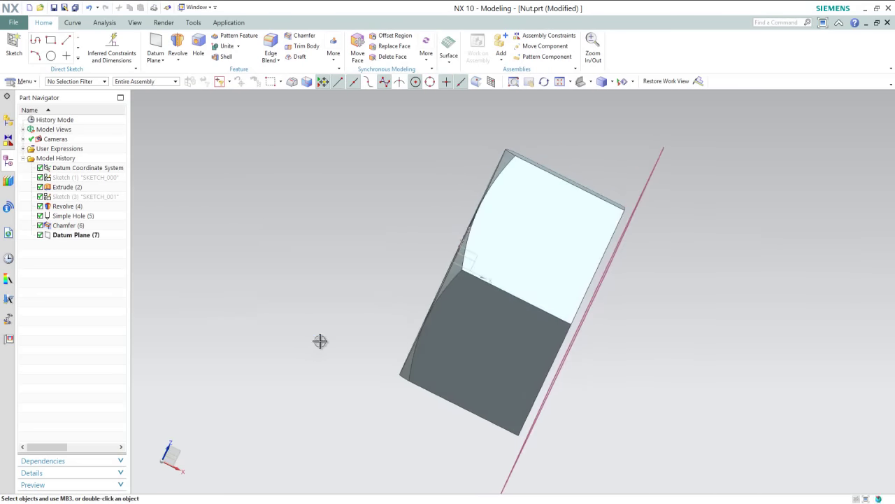
click(648, 81)
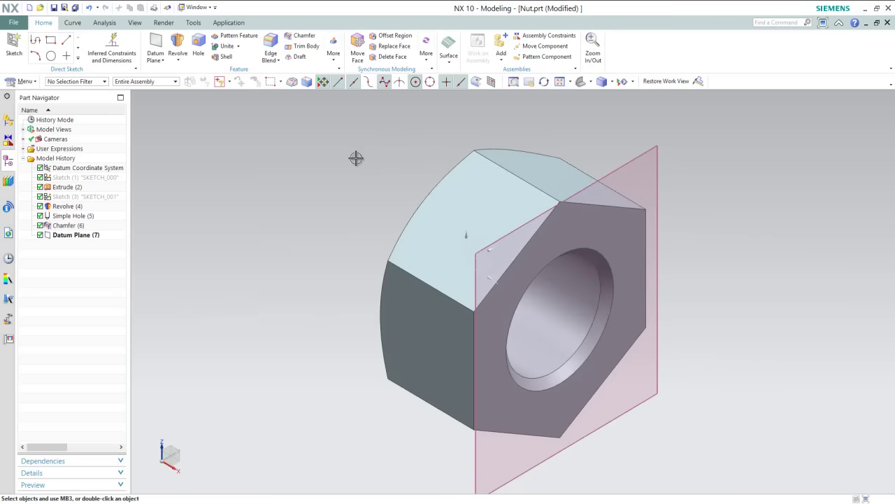
- Begin a detailed right-hand thread on the cylindrical face of the nut's hole
click(28, 82)
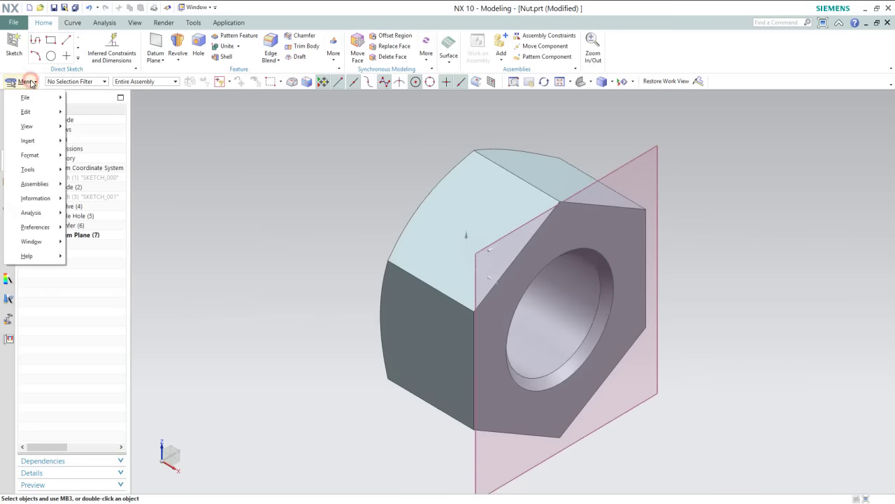
mouse_move(38, 142)
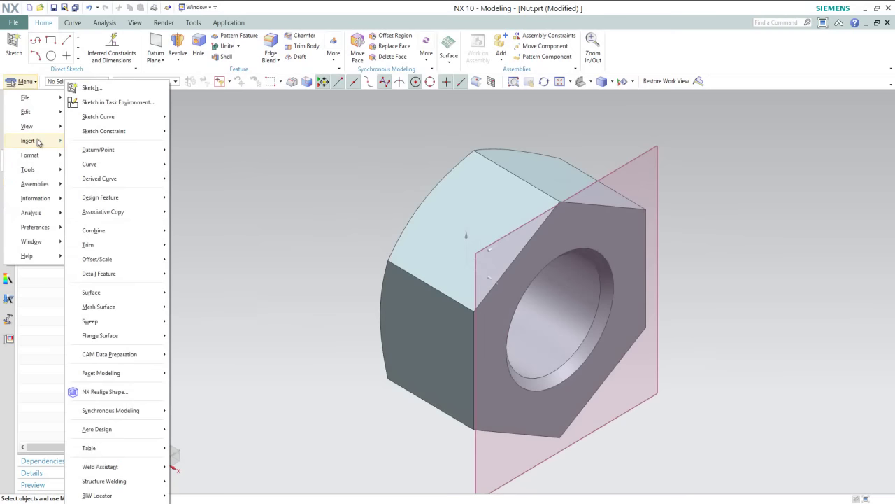
mouse_move(150, 198)
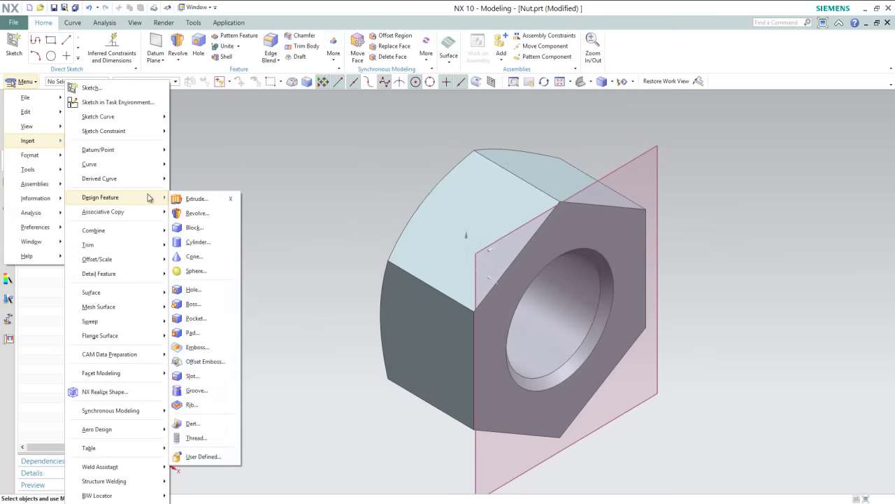
click(196, 438)
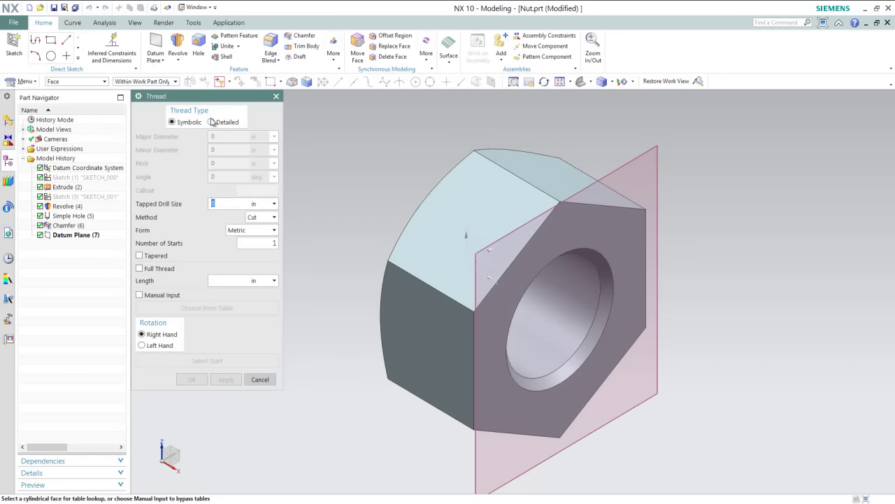
click(212, 122)
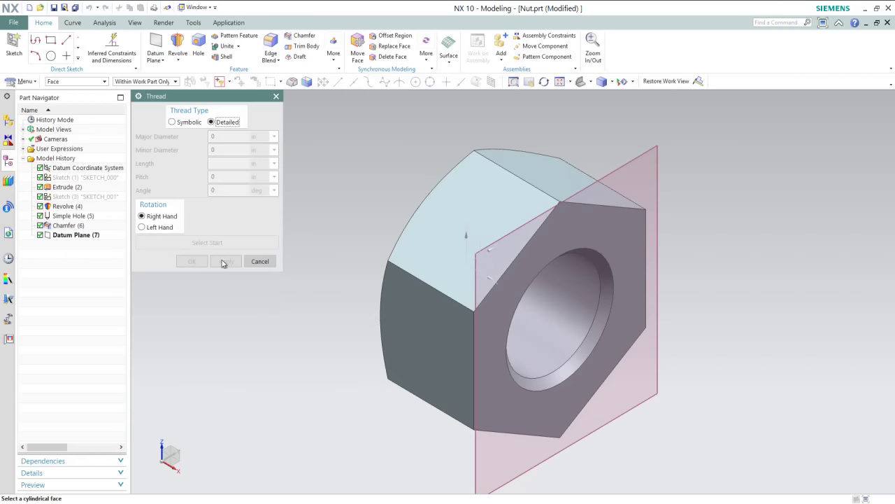
click(565, 317)
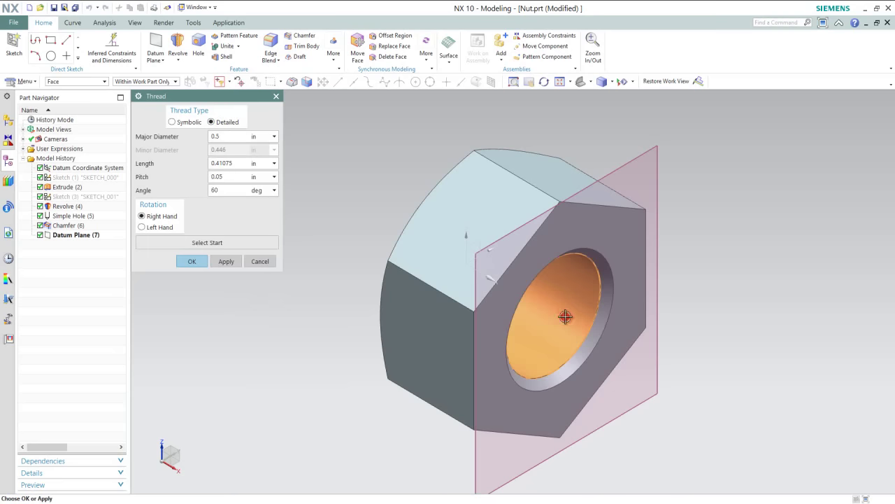
- Start the thread at the offset datum plane with Extend Through Start, adjust its length, and create it
click(224, 242)
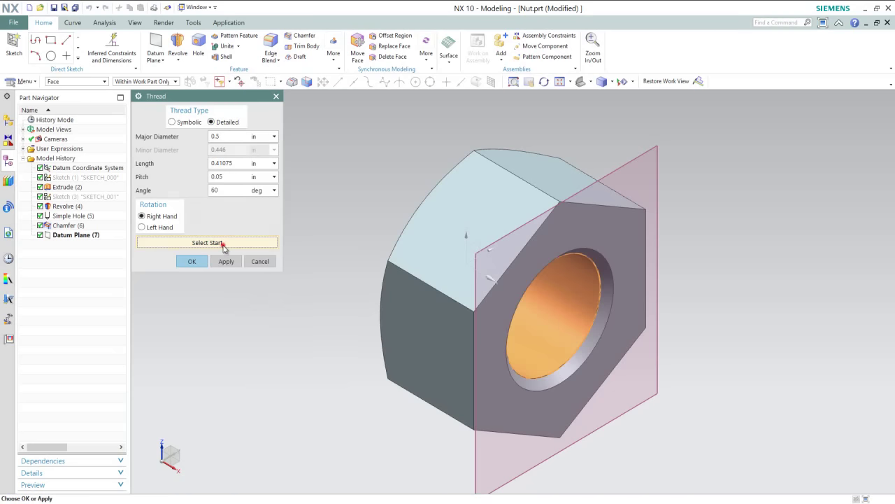
click(639, 155)
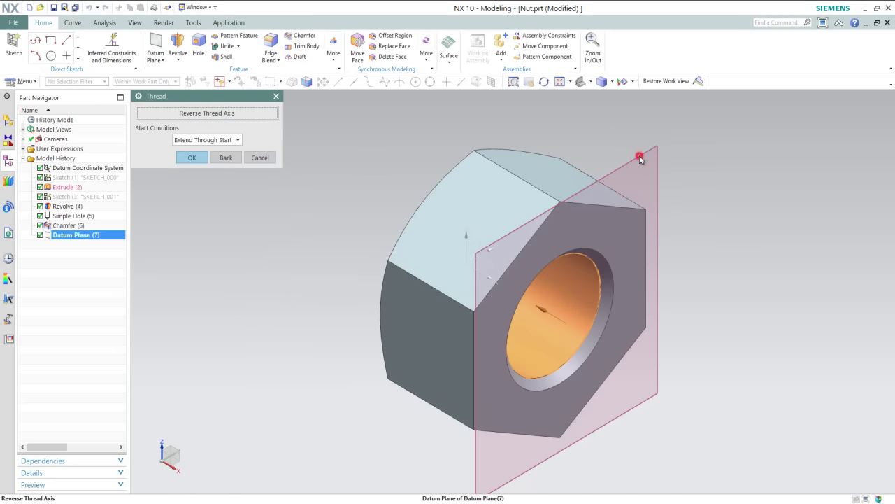
click(191, 156)
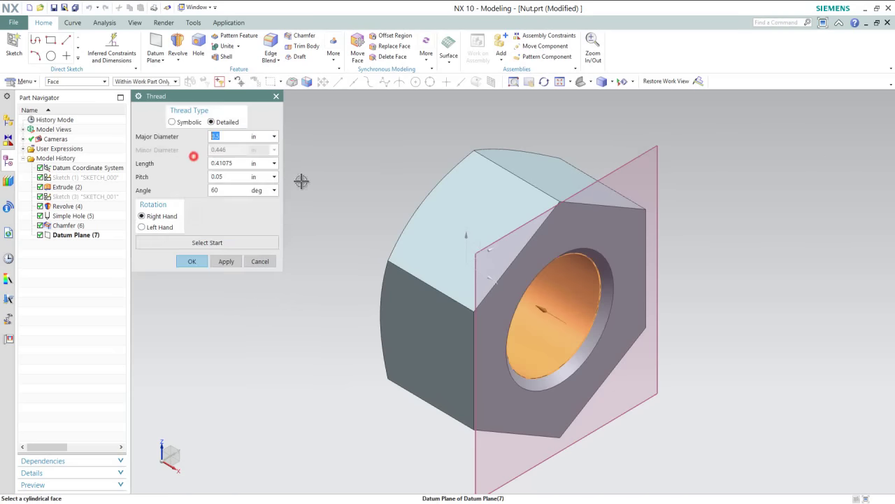
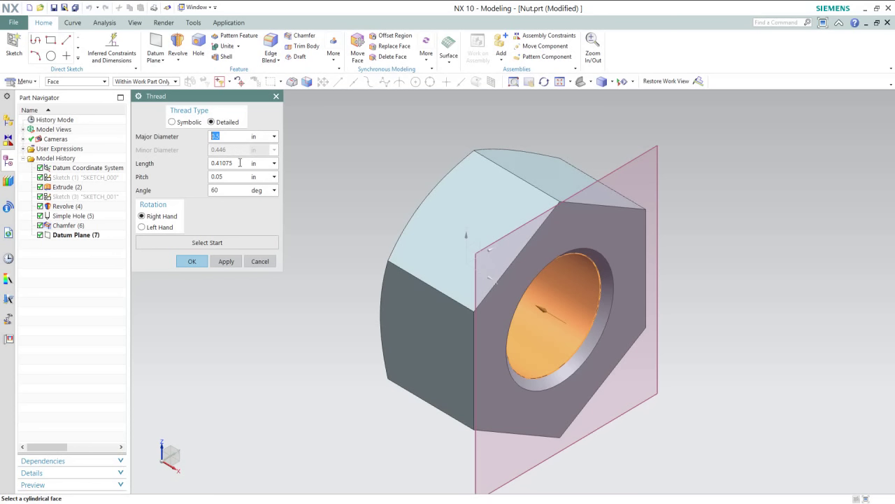
drag(239, 162, 207, 160)
click(192, 261)
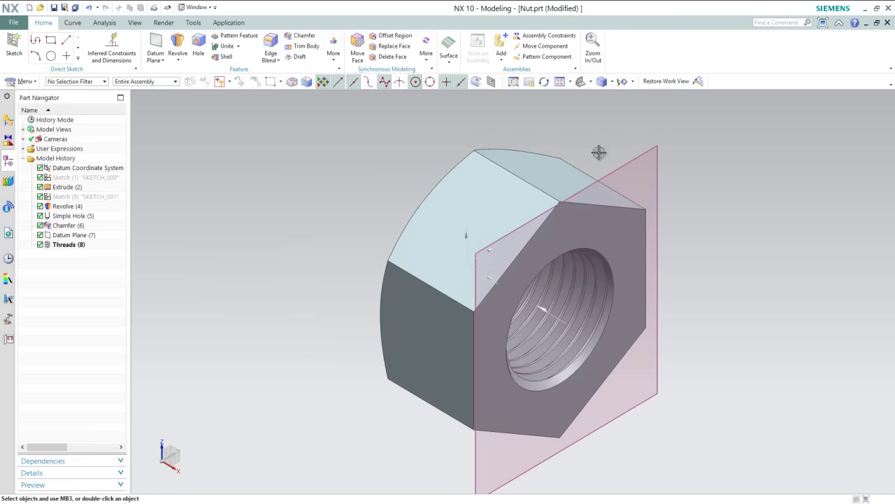
- Hide the offset datum plane in front of the nut's flat hexagonal face
click(628, 159)
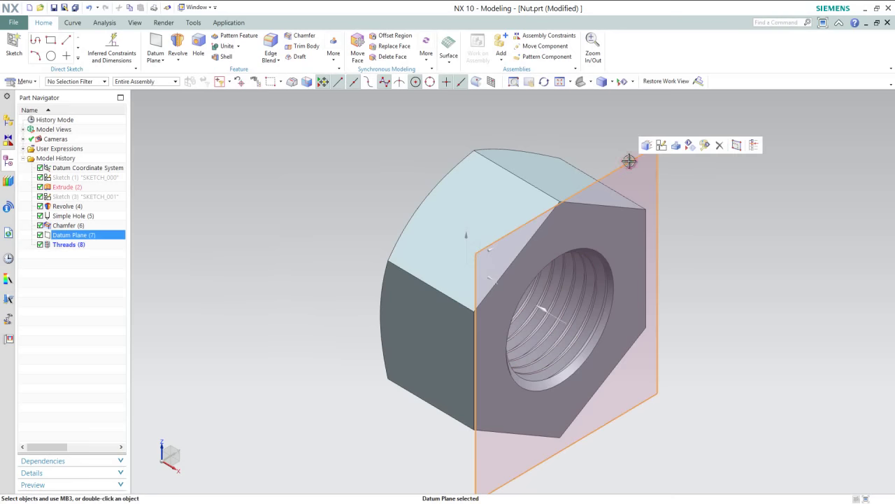
click(689, 145)
middle_drag(476, 355, 546, 341)
click(665, 81)
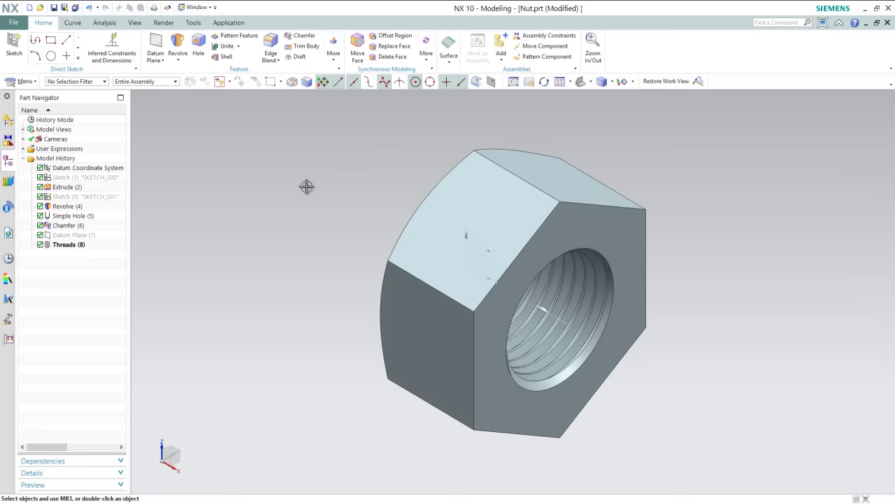
click(304, 224)
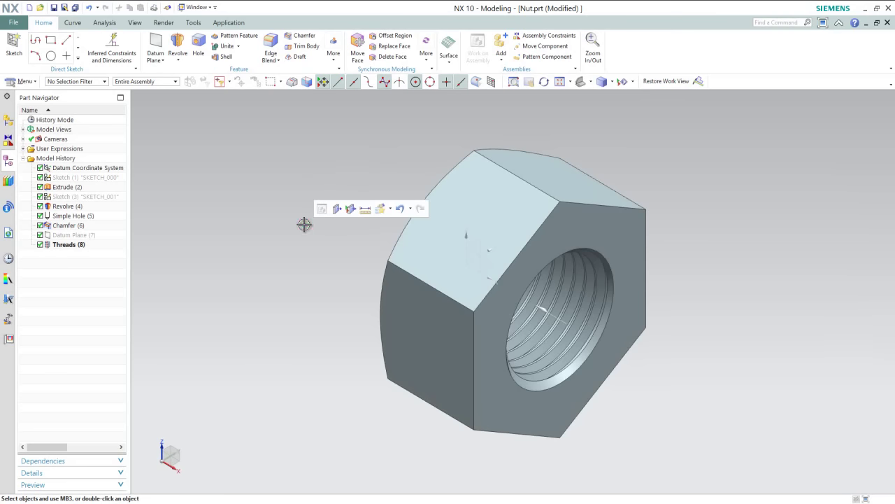
- Open the nut solid body's display color for custom editing, declining to save the current color palette
click(135, 22)
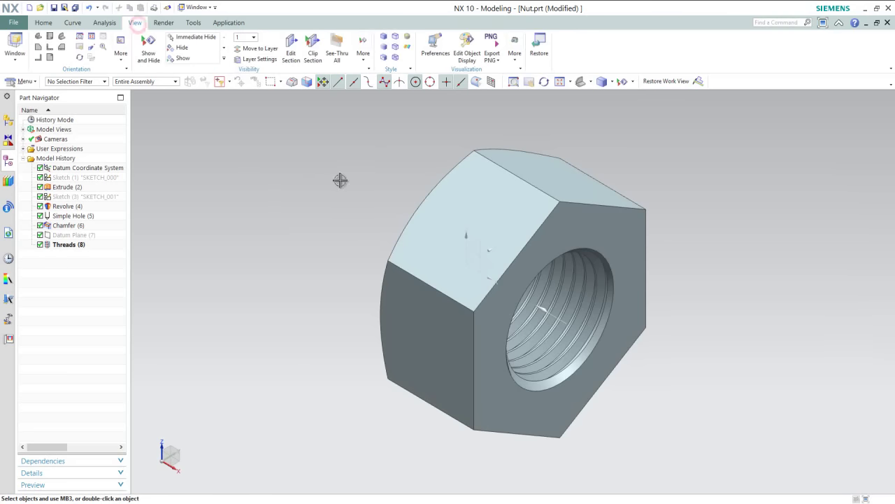
click(467, 47)
click(417, 241)
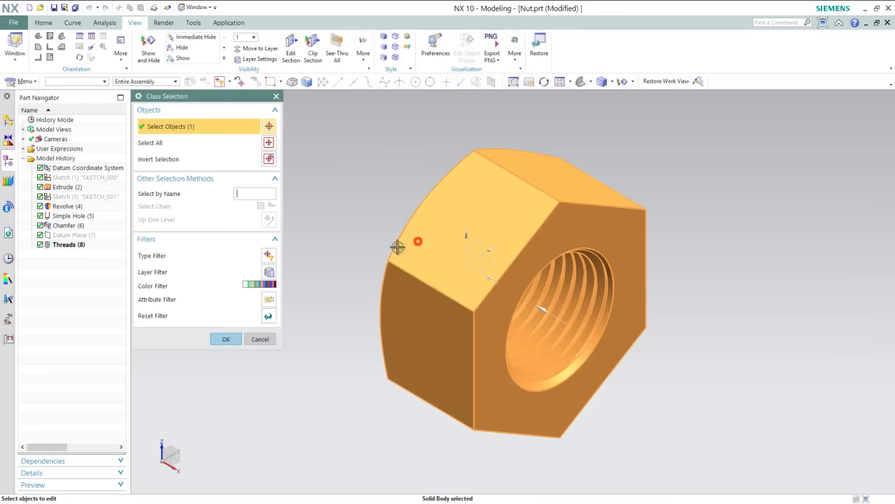
middle_click(340, 247)
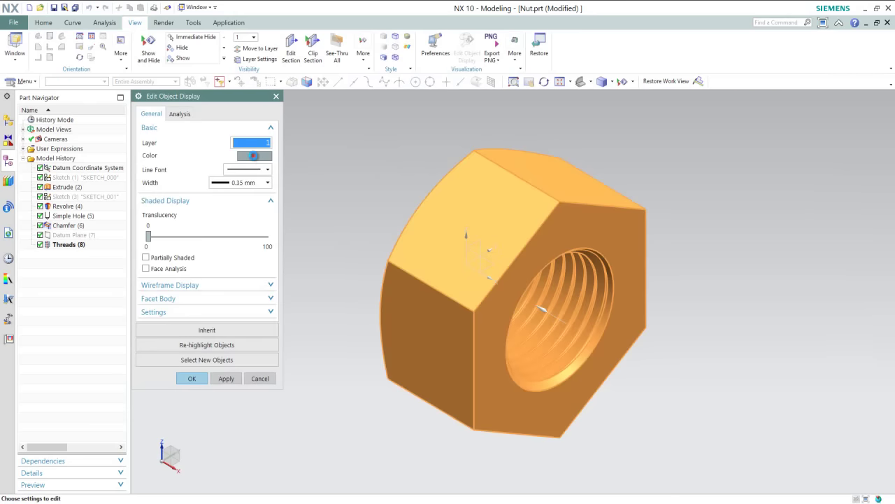
click(254, 155)
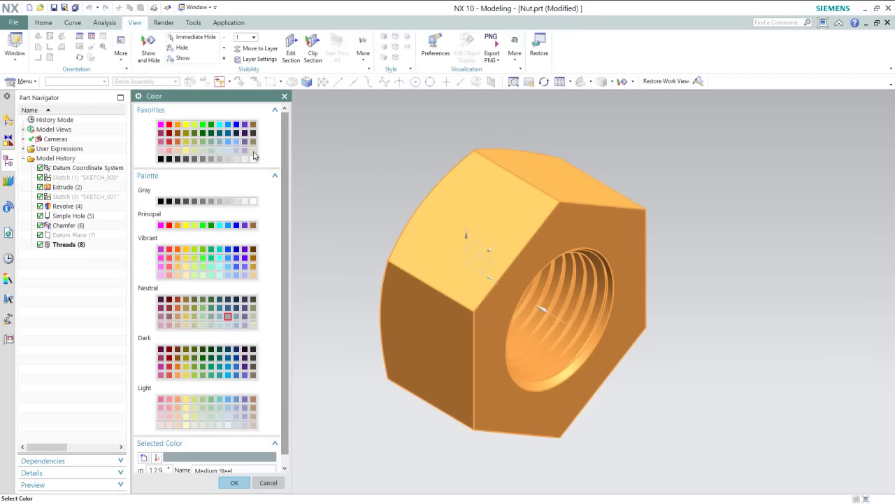
right_click(225, 459)
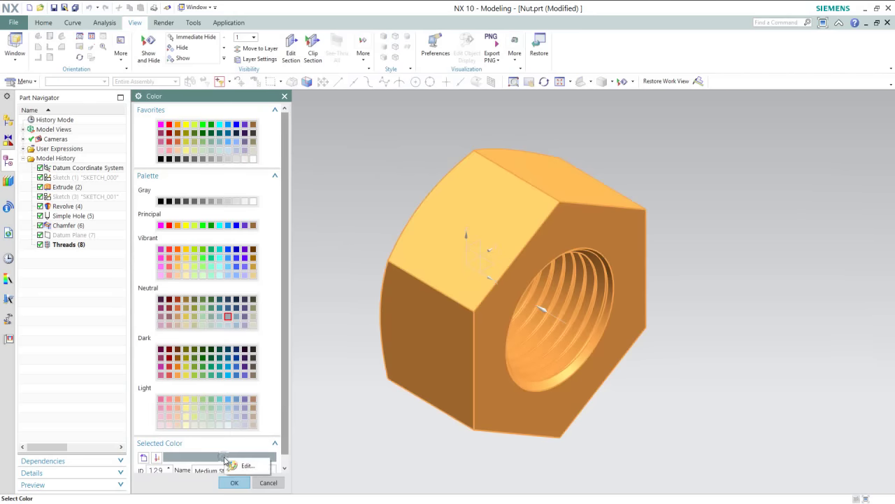
click(261, 465)
click(503, 274)
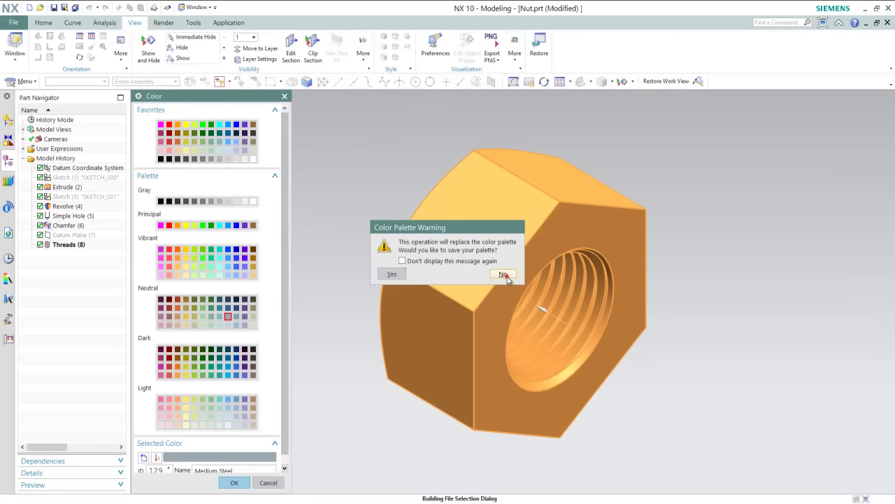
- Set the custom color to red 247, green 225, blue 182, apply it to the nut body, and save the part
double_click(305, 326)
text(247)
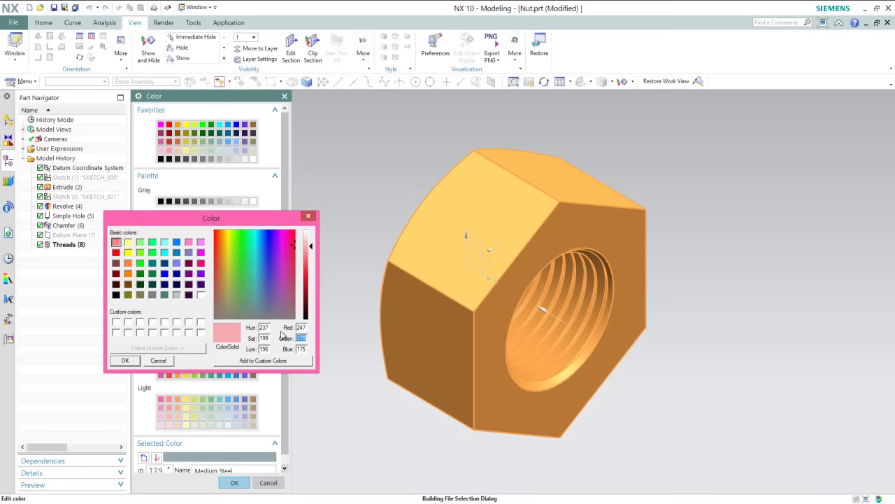
text(225)
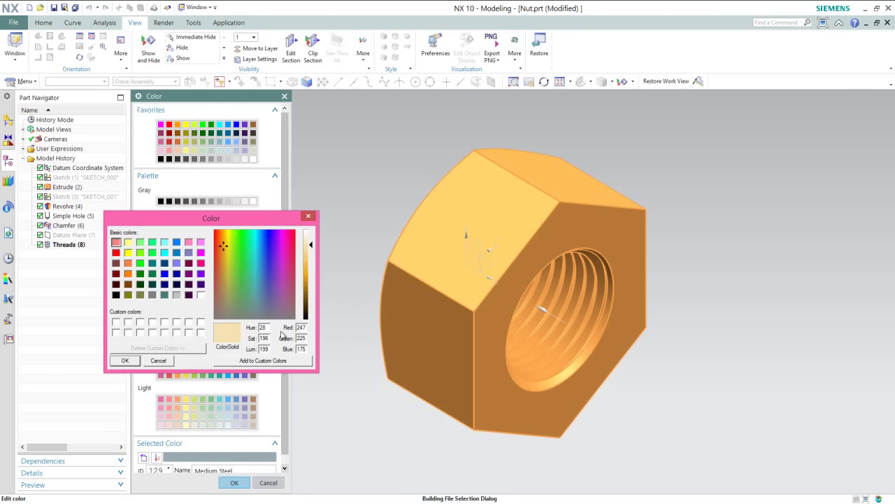
text(182)
click(125, 361)
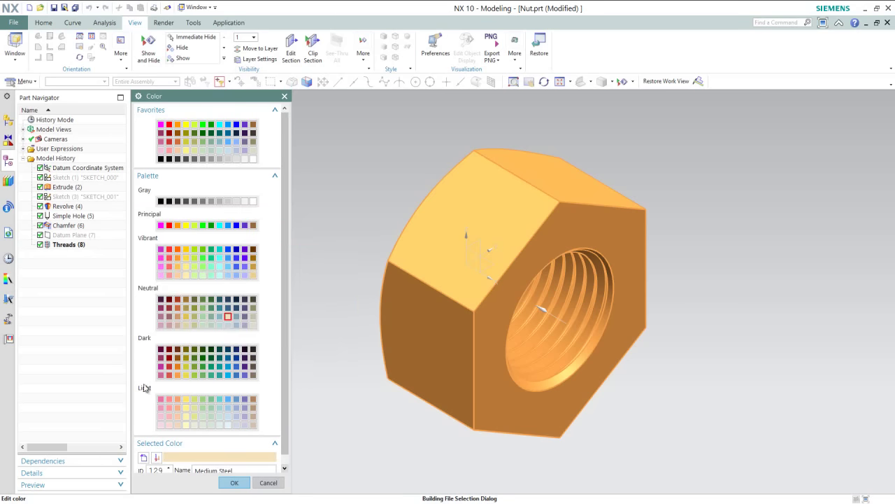
click(231, 483)
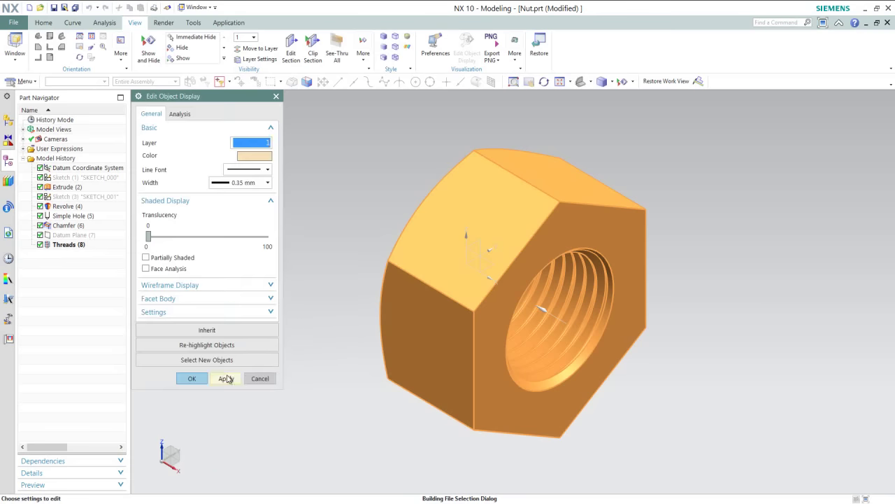
click(193, 378)
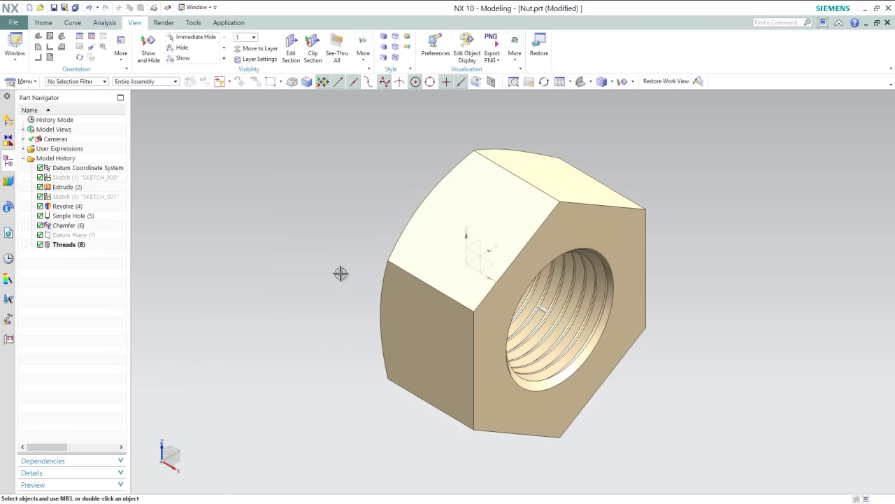
key(ctrl+s)
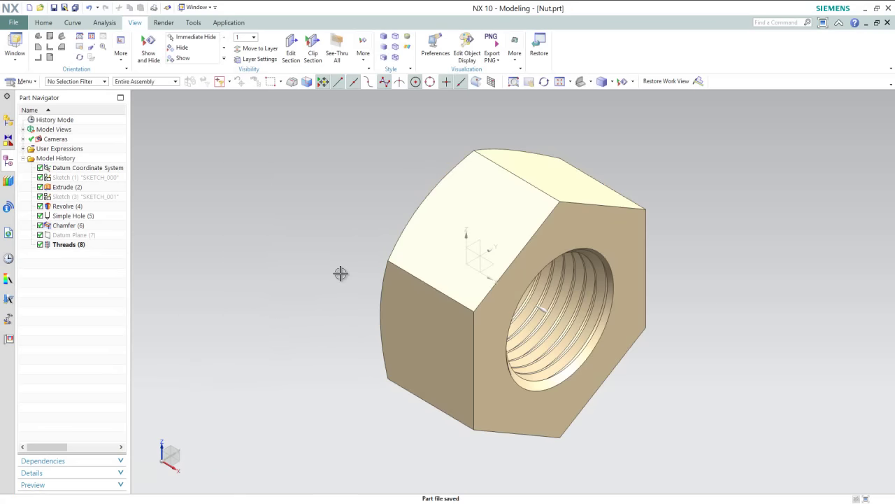
- Section the view along the datum coordinate system's XZ plane and examine the internal thread profile from several orientations
right_click(341, 272)
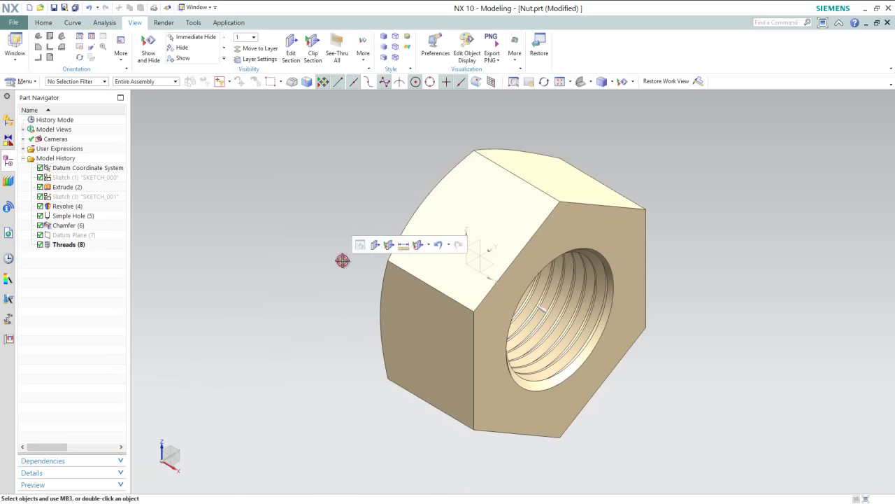
click(374, 245)
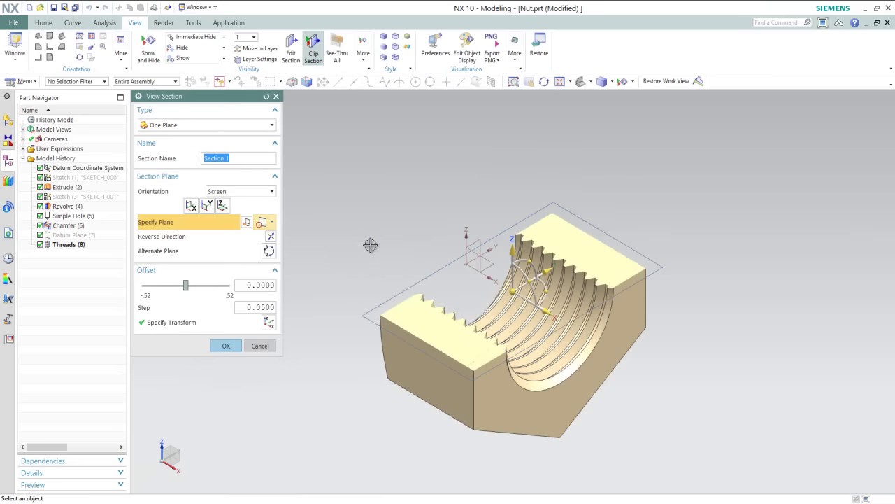
click(476, 254)
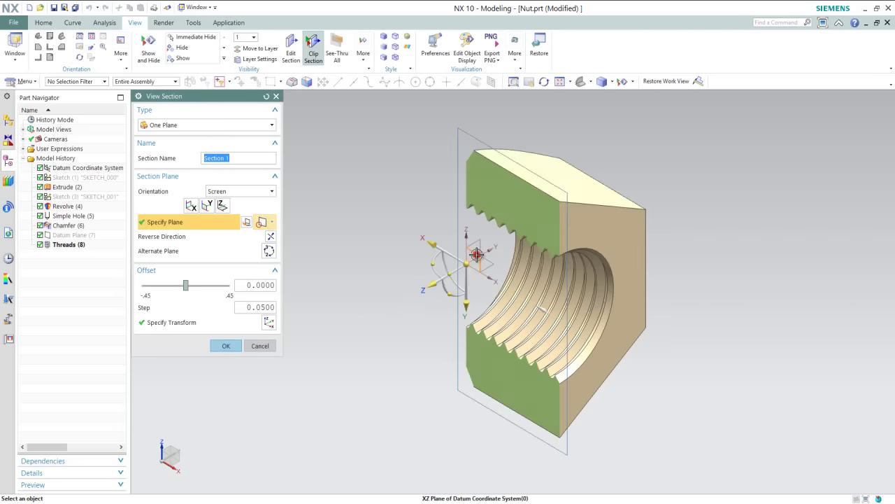
click(226, 345)
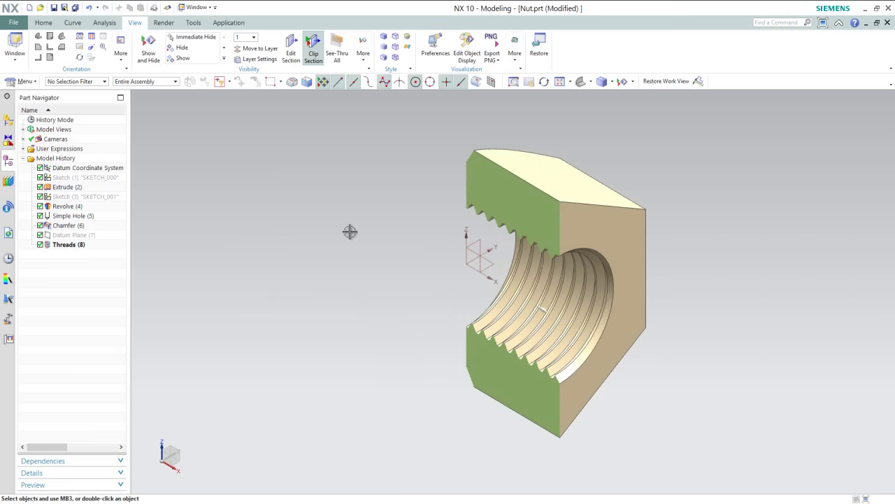
middle_drag(438, 323, 463, 318)
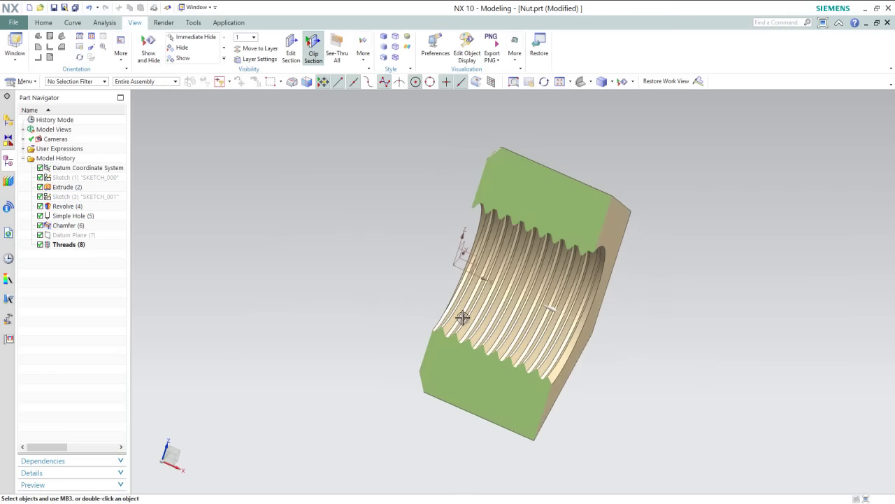
right_click(575, 170)
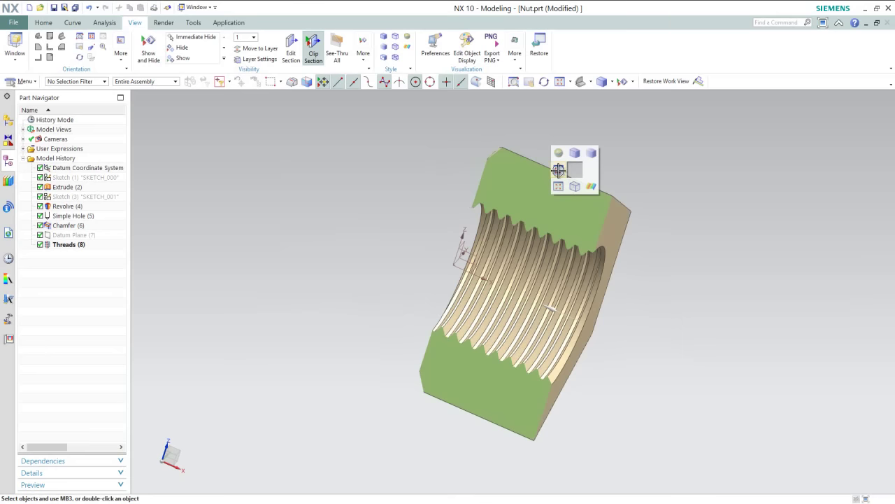
click(559, 169)
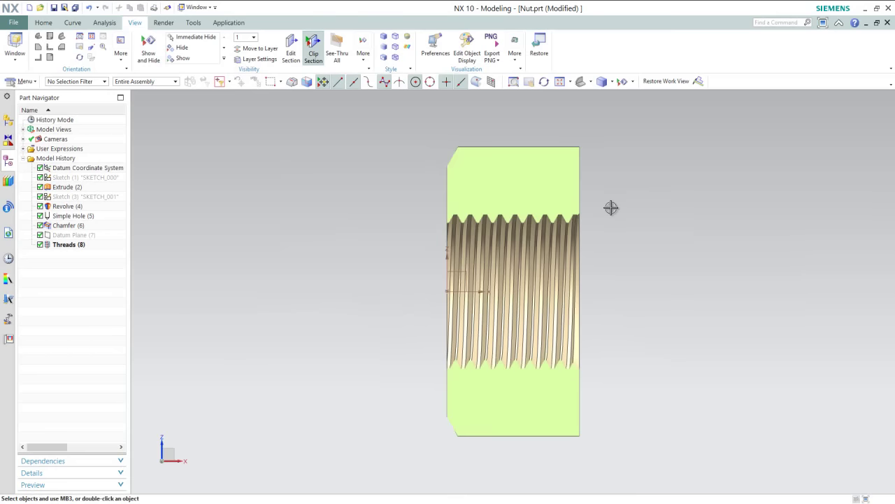
click(583, 82)
- Turn off section clipping to show the whole nut and save the part
click(363, 182)
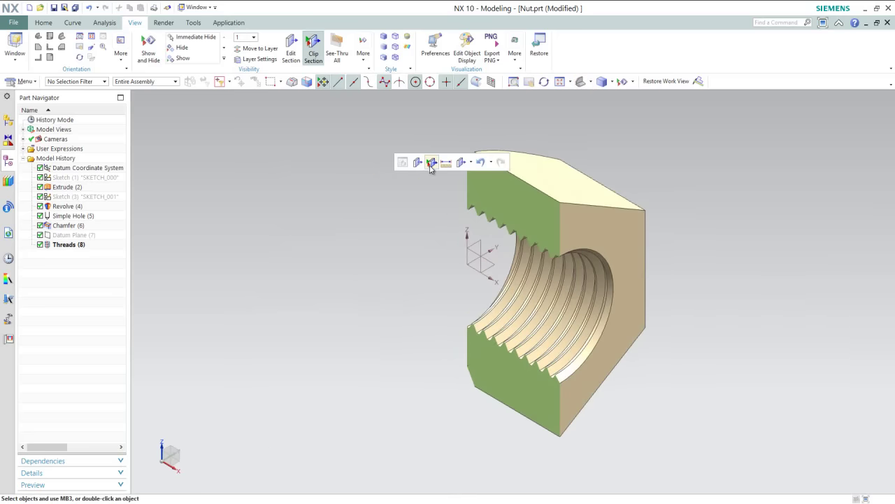
click(431, 168)
click(402, 197)
click(44, 22)
click(54, 8)
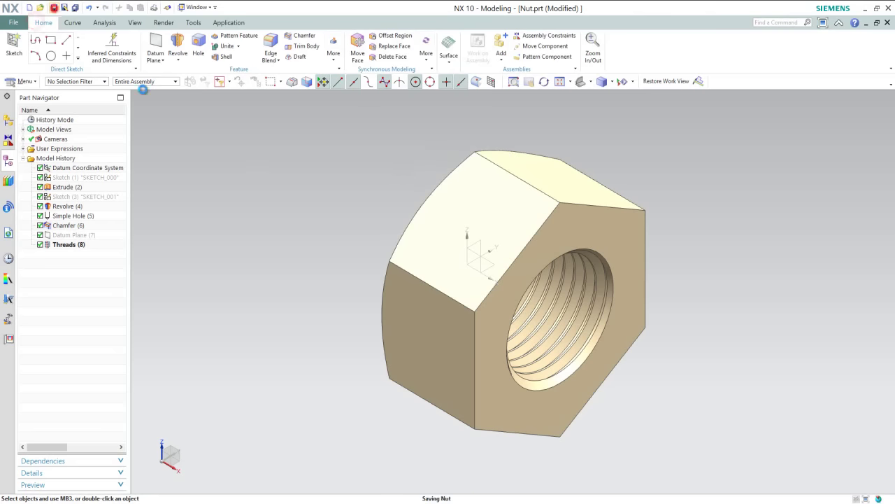
- Close the saved nut part
click(361, 194)
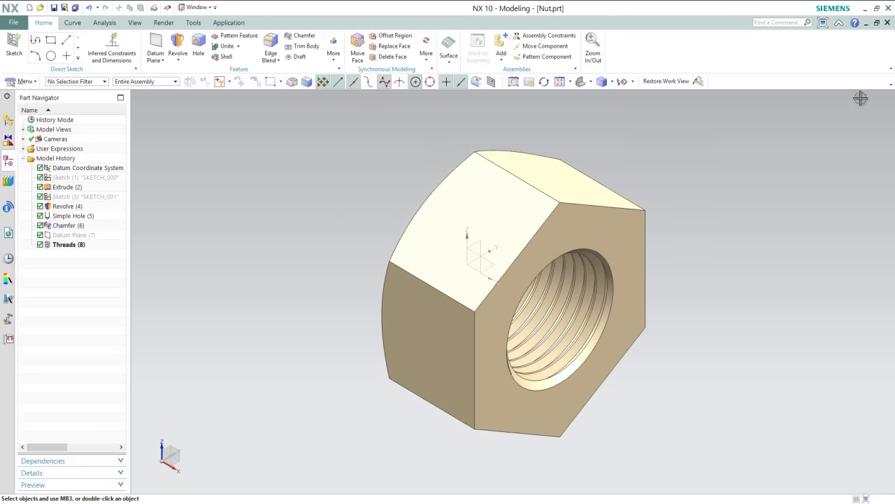
click(887, 24)
click(268, 128)
- Create a new assembly file in inches from the Assembly template, named Bolt and Nut.prt
click(15, 43)
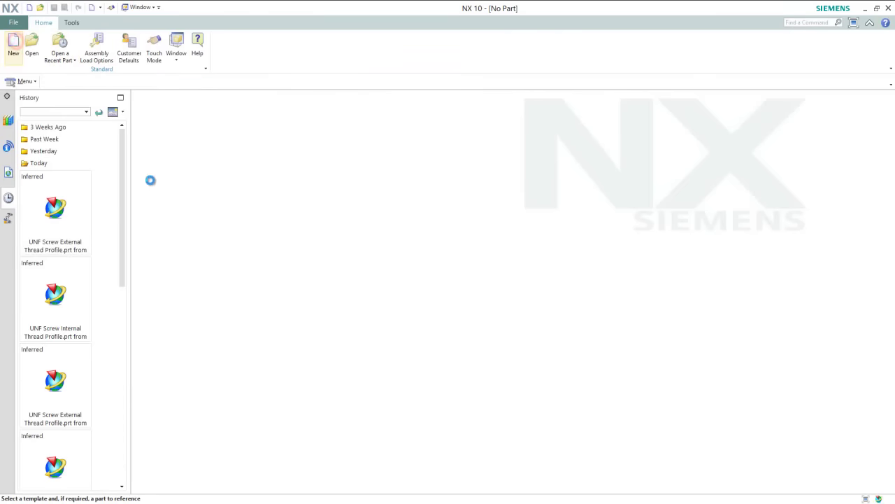
click(361, 229)
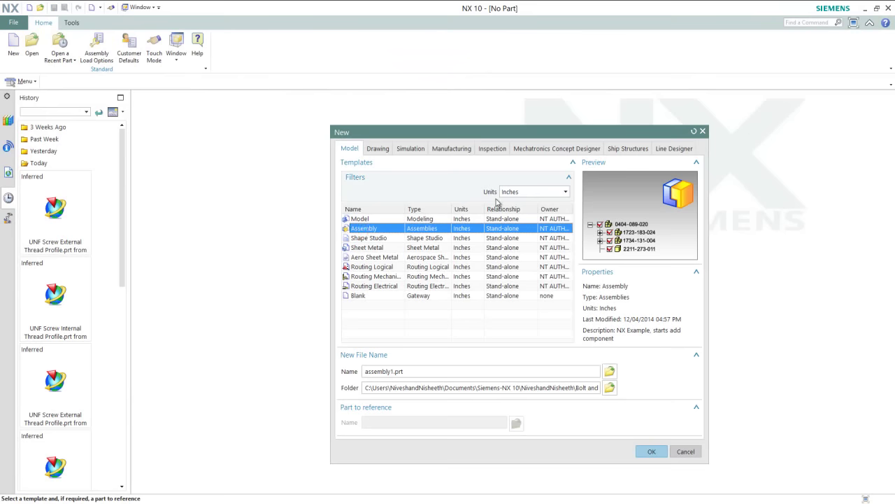
click(366, 373)
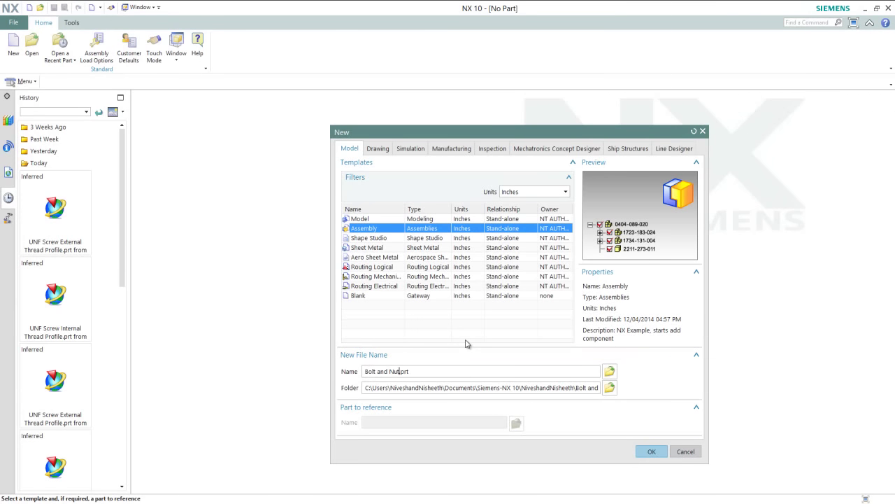
click(651, 450)
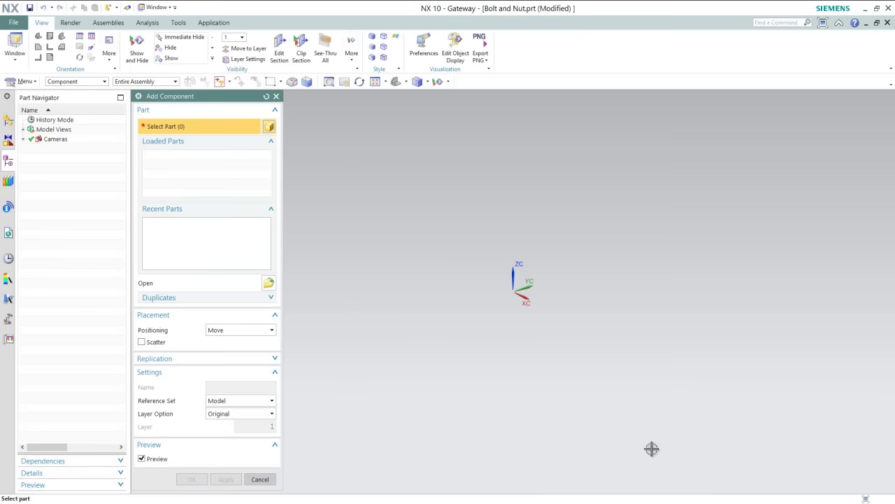
- Add the Bolt part as a component positioned at Absolute Origin, using the Entire Part reference set
click(270, 284)
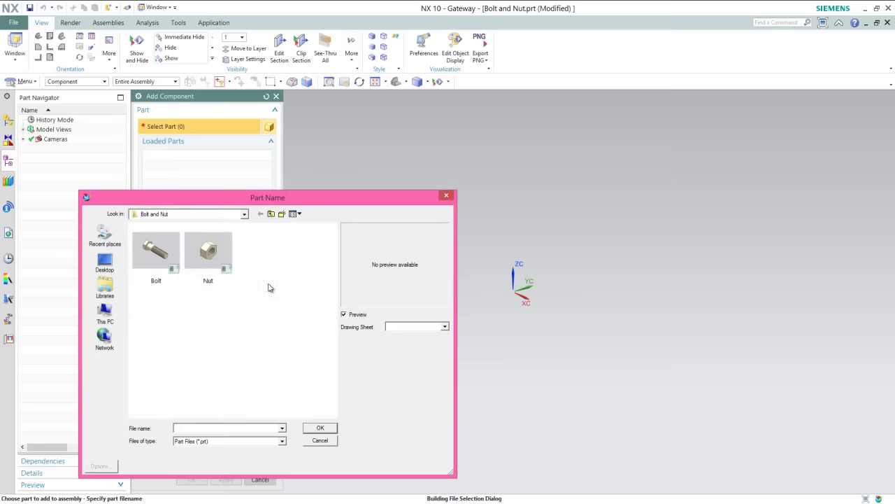
click(155, 250)
click(318, 428)
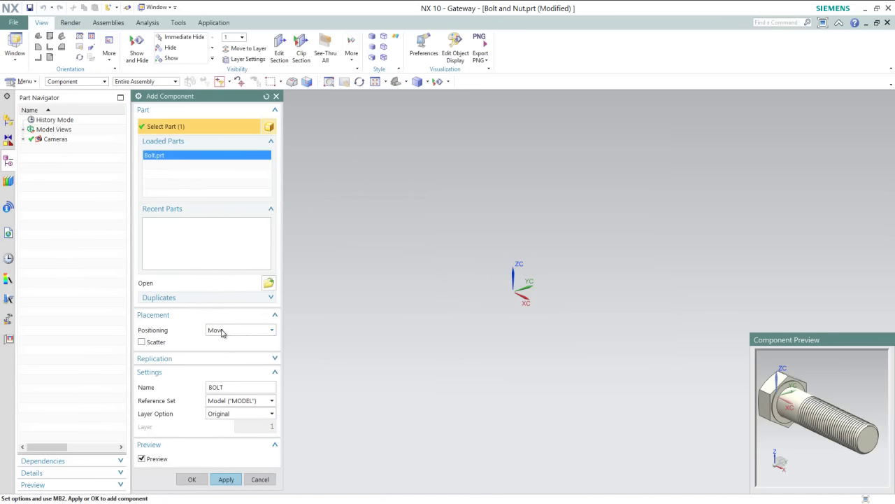
click(221, 332)
click(231, 341)
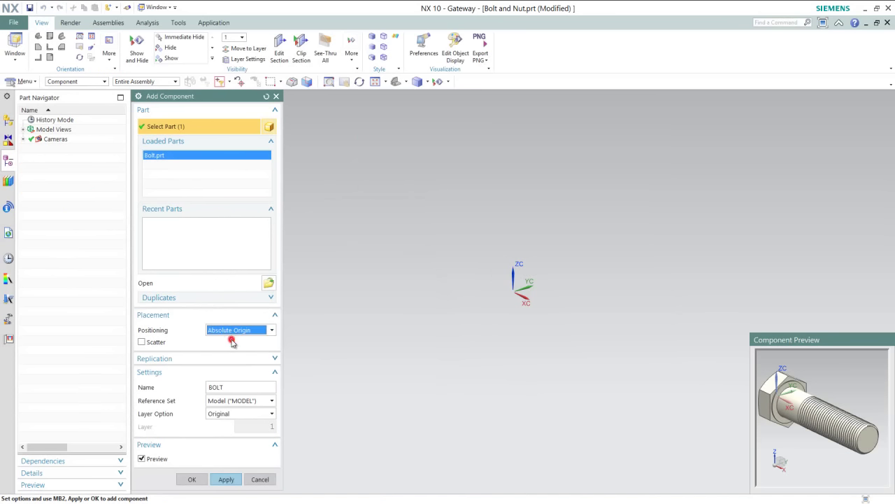
click(250, 402)
click(240, 421)
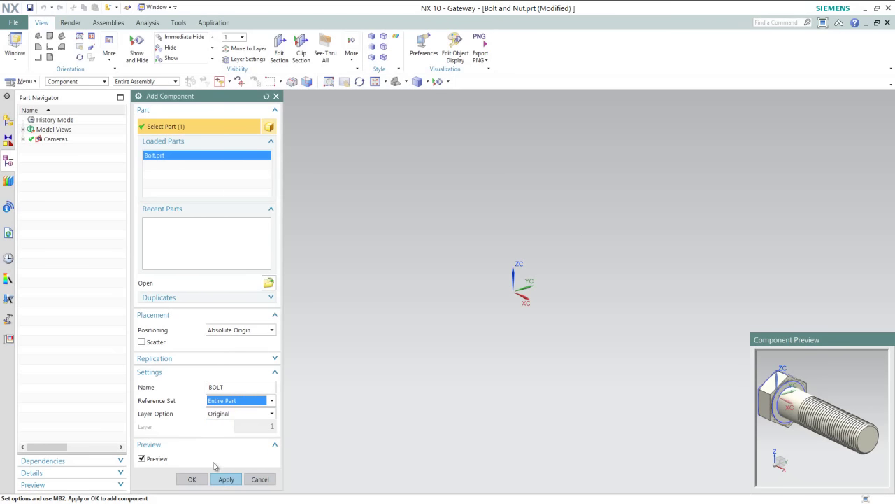
click(193, 480)
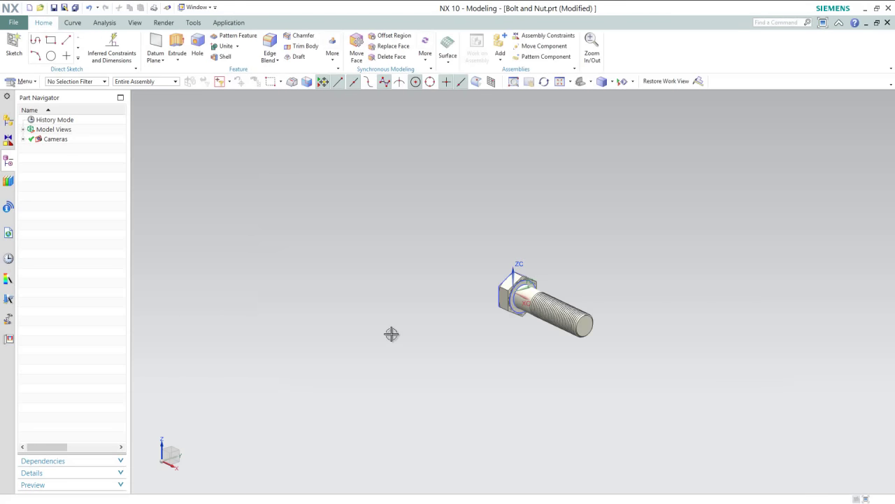
- Hide the bolt component's sketches and save the assembly
click(612, 81)
click(611, 96)
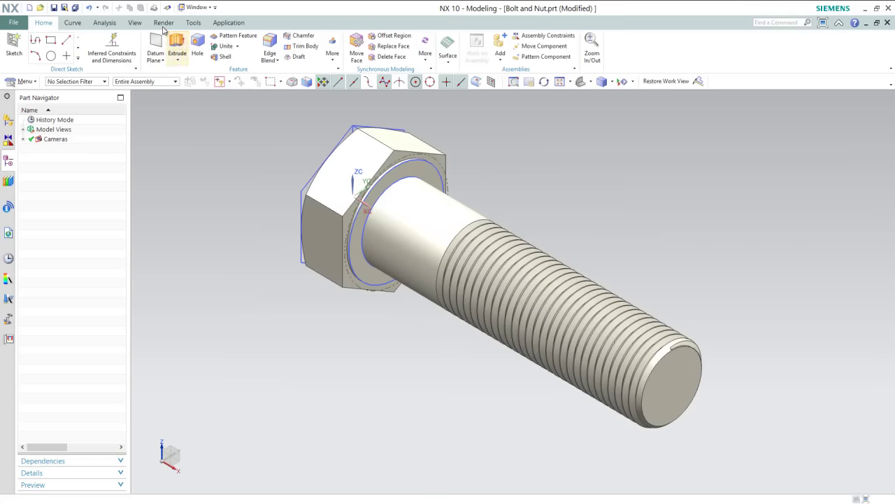
click(129, 24)
click(149, 47)
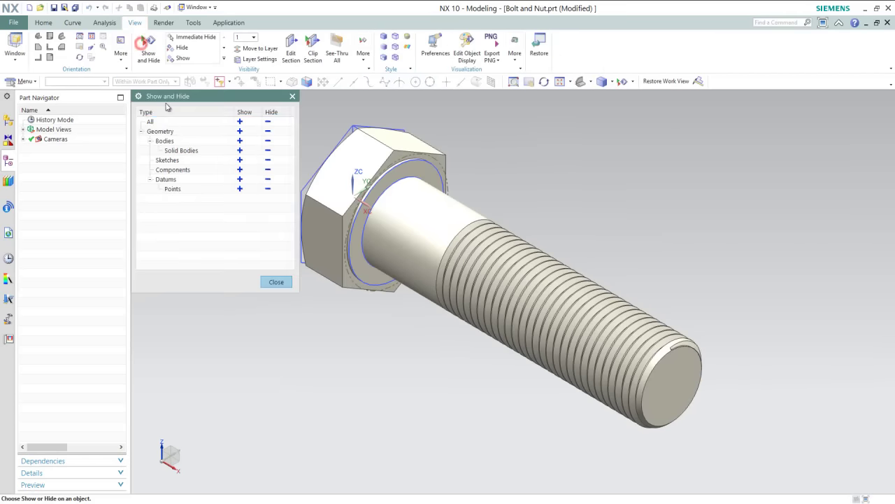
click(190, 179)
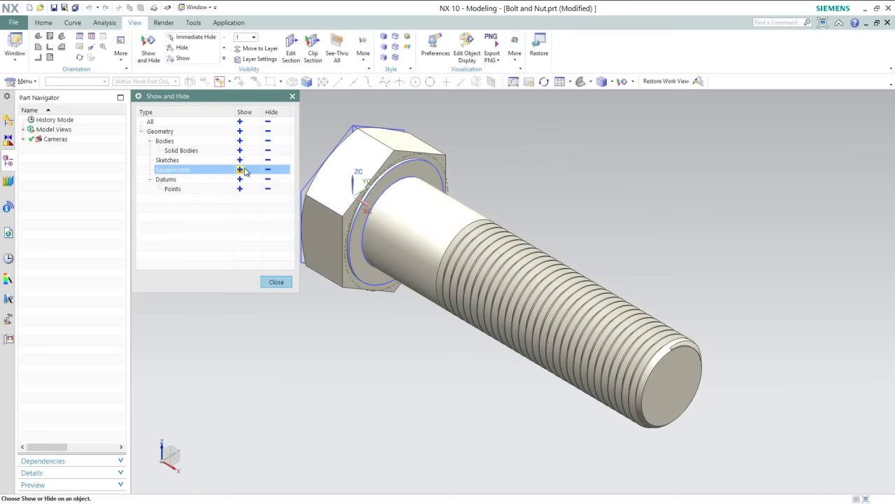
click(267, 161)
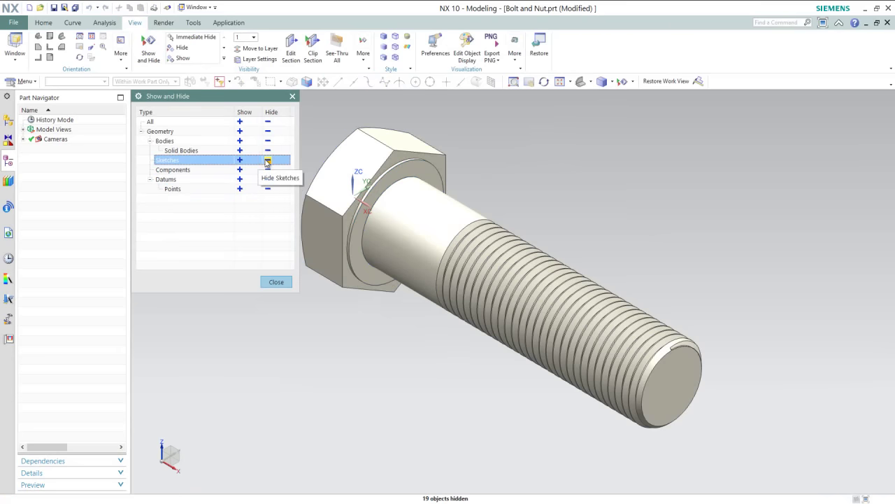
click(278, 282)
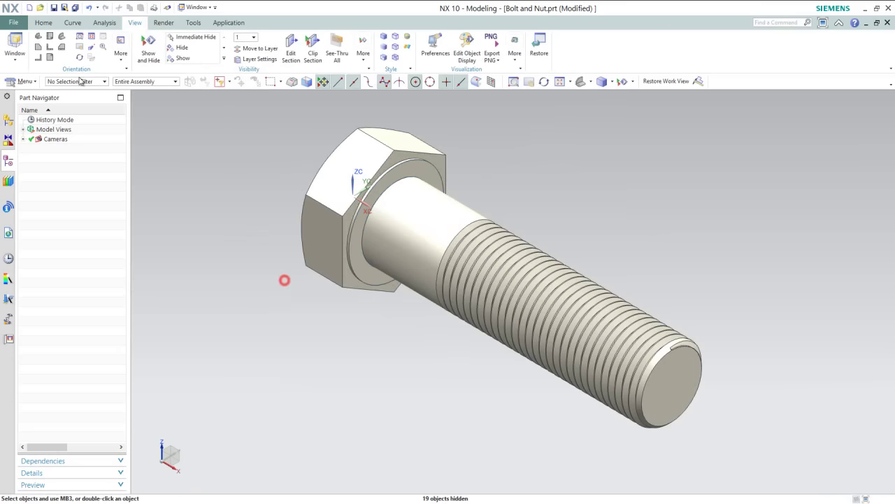
click(44, 23)
click(54, 8)
click(165, 159)
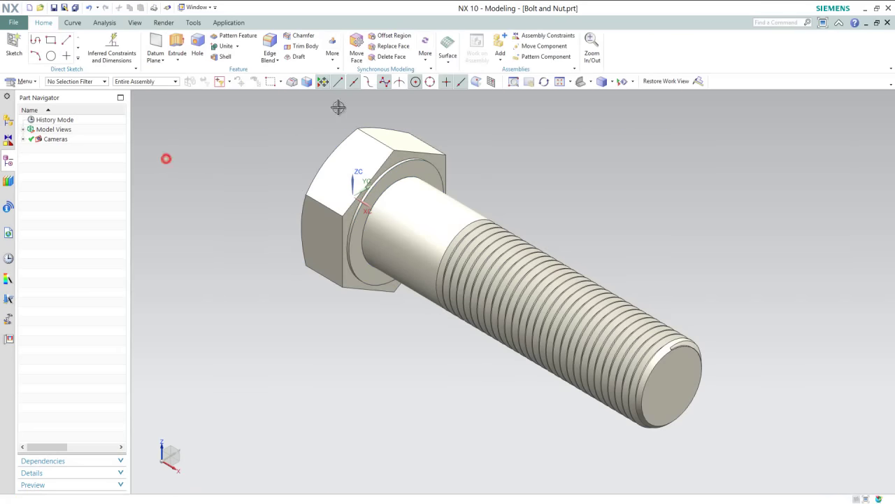
- Apply a Fix assembly constraint to the bolt and save the assembly
click(539, 35)
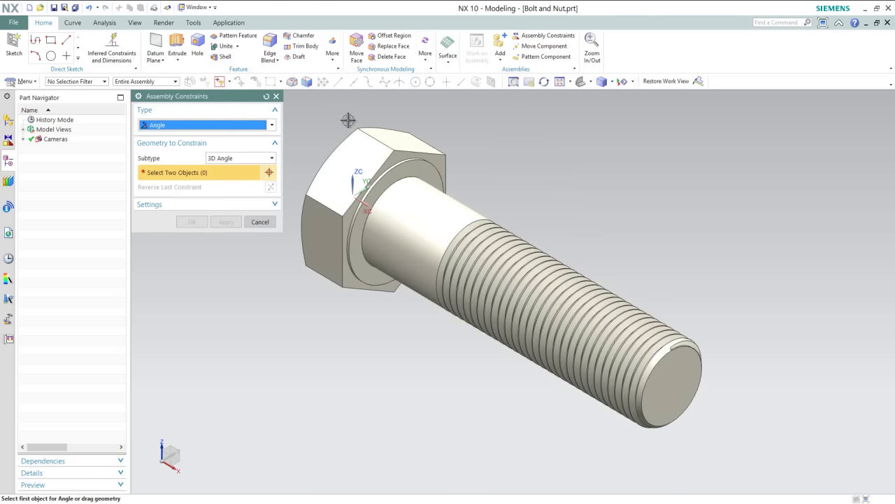
click(226, 125)
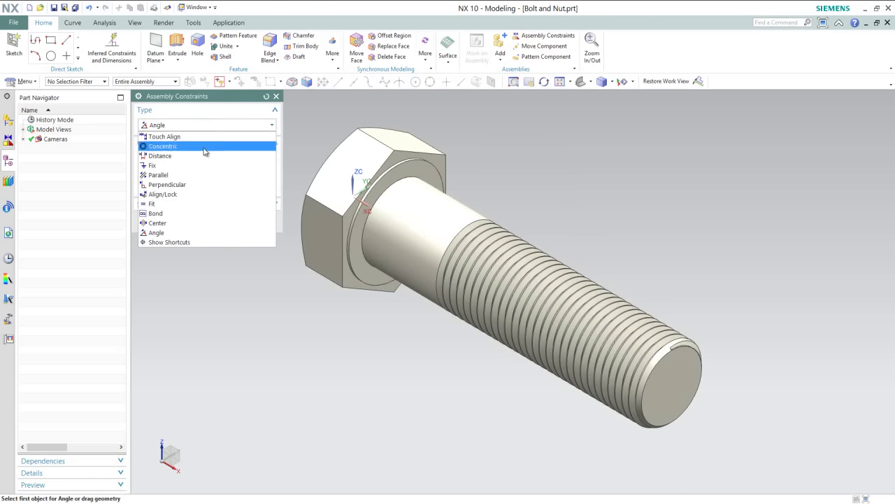
click(196, 165)
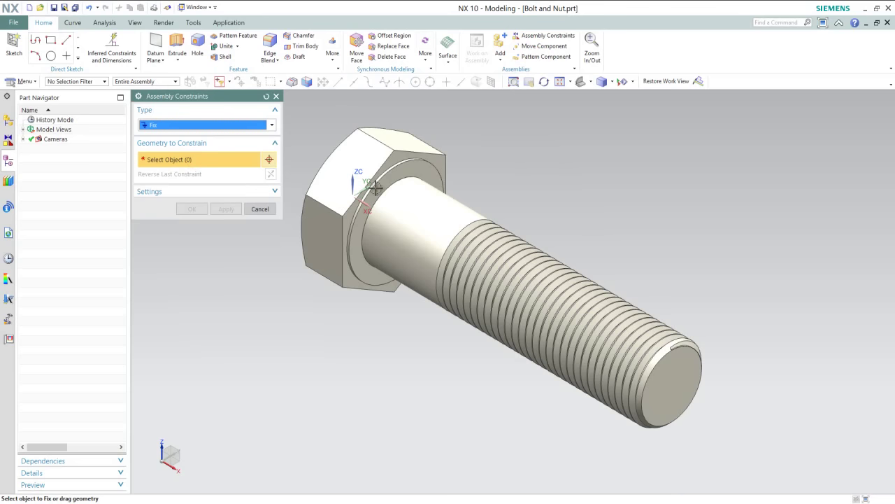
click(405, 192)
click(192, 209)
click(54, 7)
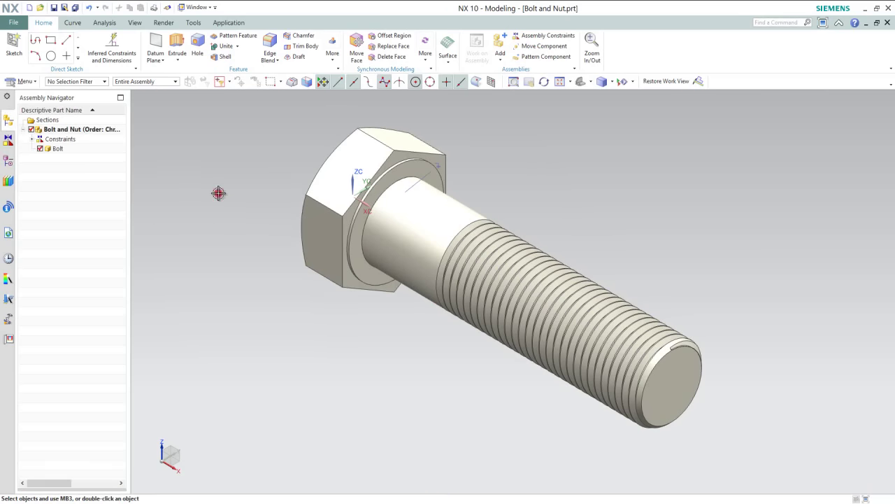
- Add Nut.prt as a component with Move positioning and the Entire Part reference set
click(499, 45)
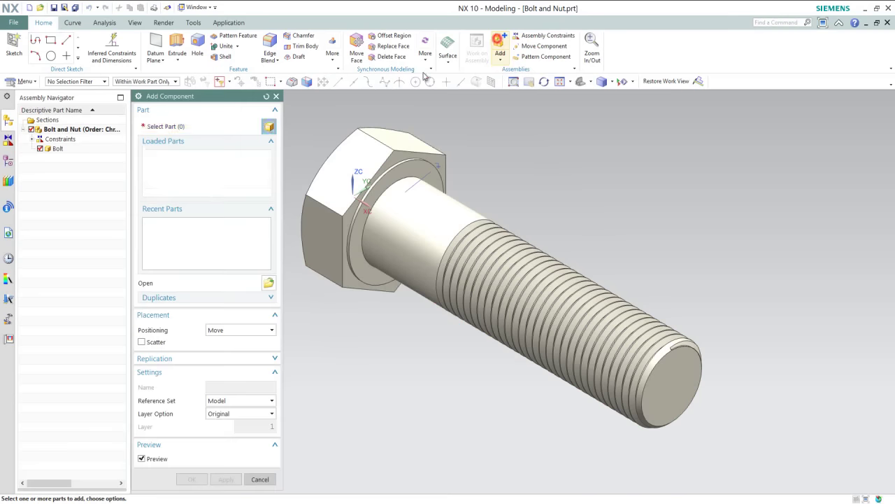
click(162, 164)
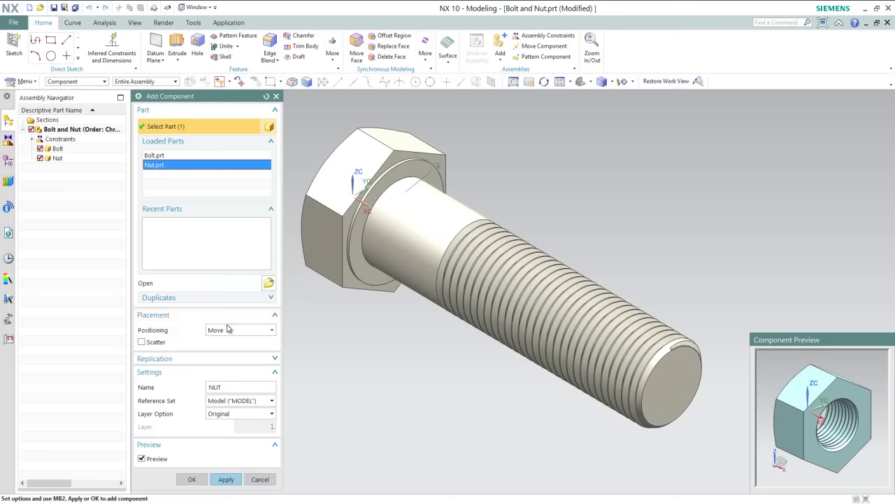
click(240, 401)
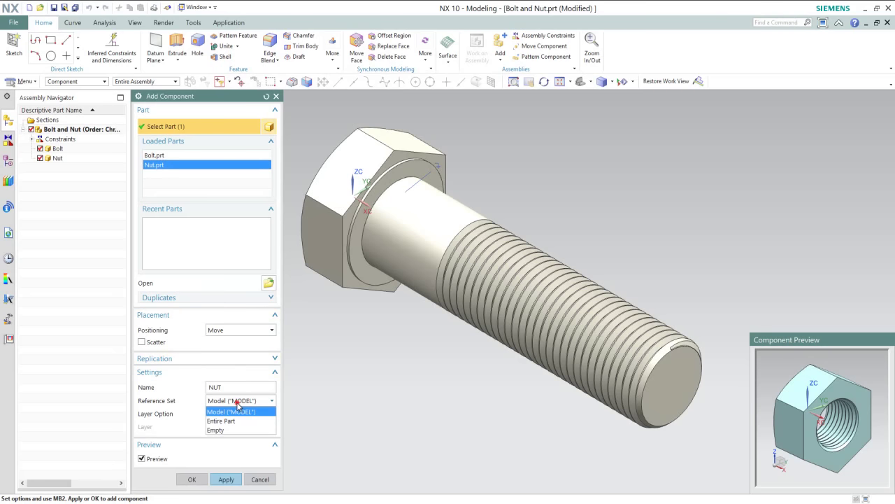
click(223, 420)
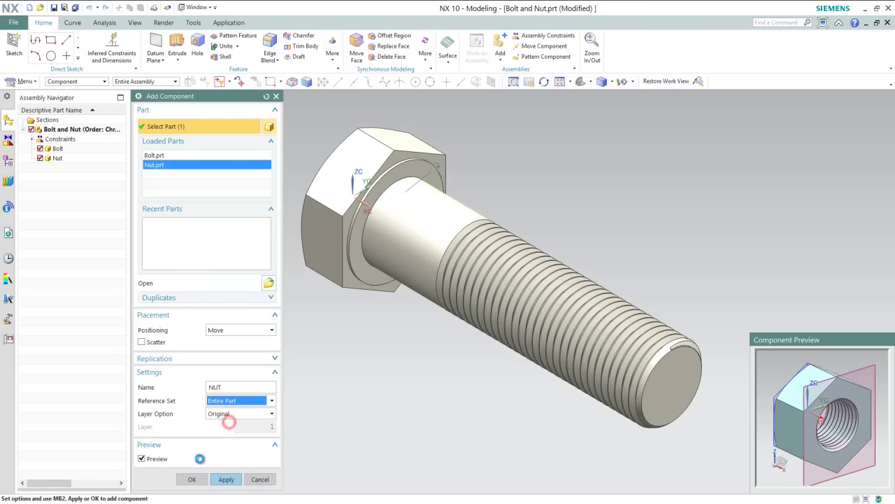
click(192, 480)
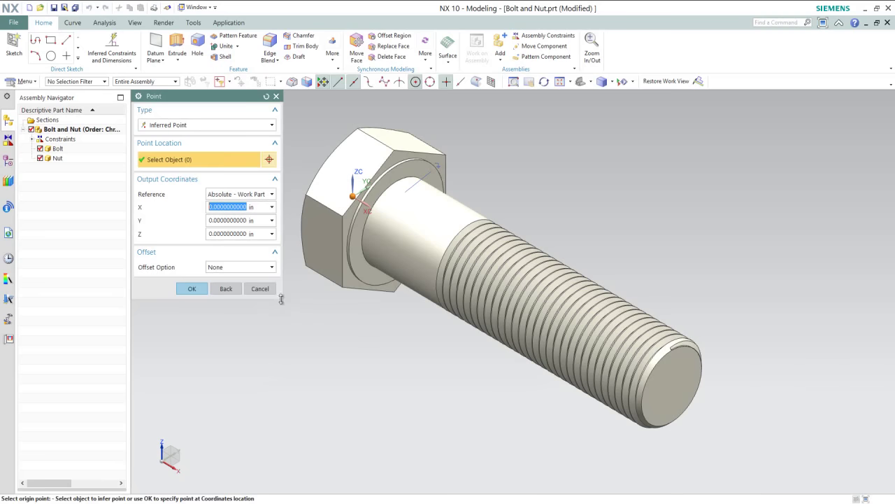
- Place the nut at the absolute origin and move it clear of the bolt, to about X 1.39, Y 1.46, Z 0 in
click(192, 288)
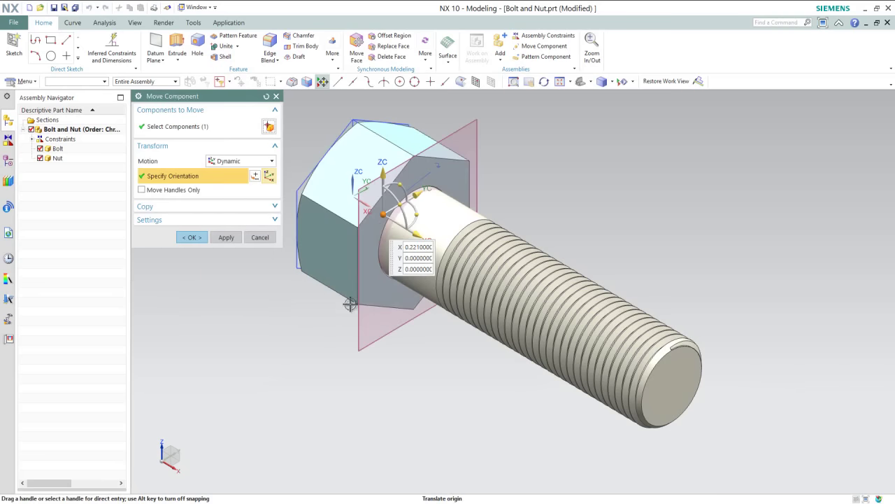
drag(383, 212, 662, 224)
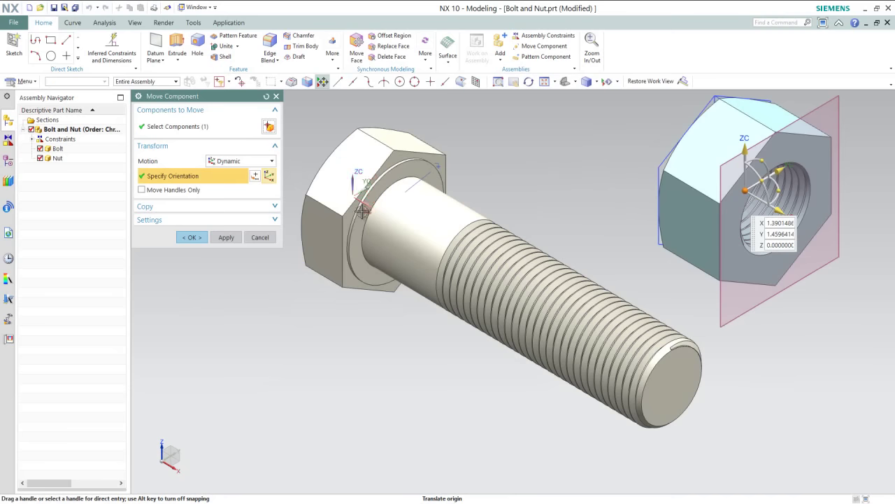
click(193, 237)
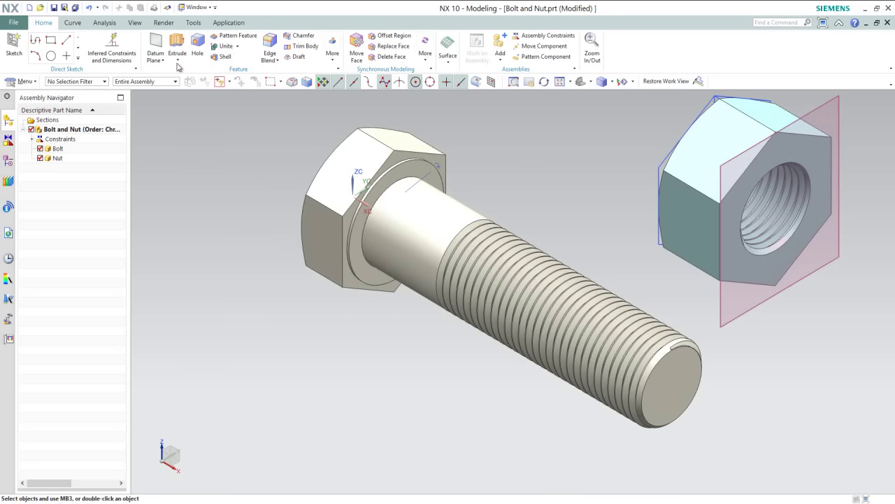
- Hide the nut component's sketches and save the assembly
click(137, 24)
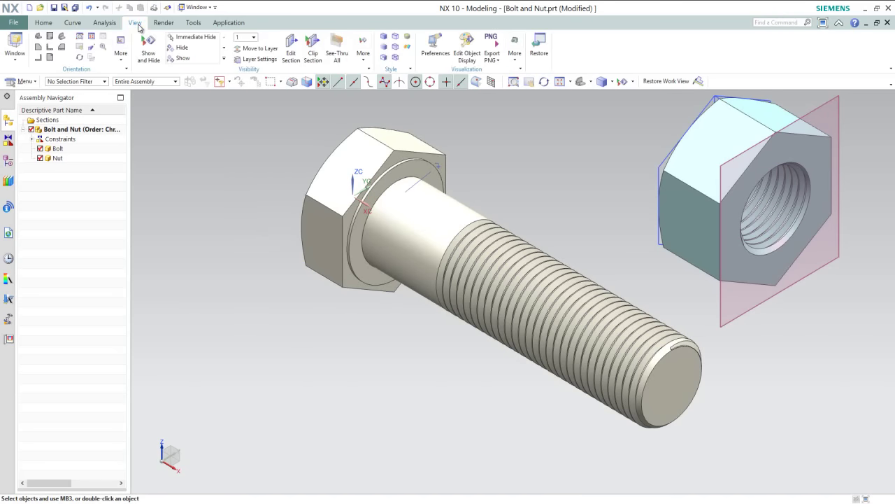
click(142, 35)
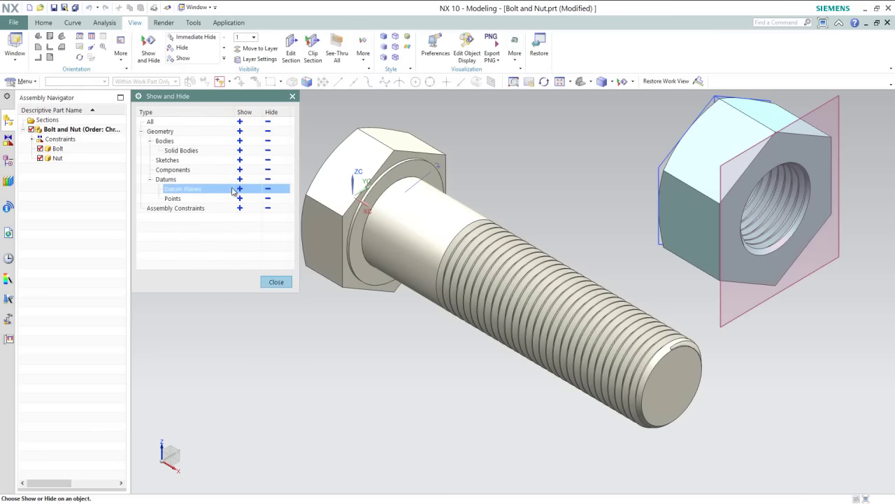
click(268, 162)
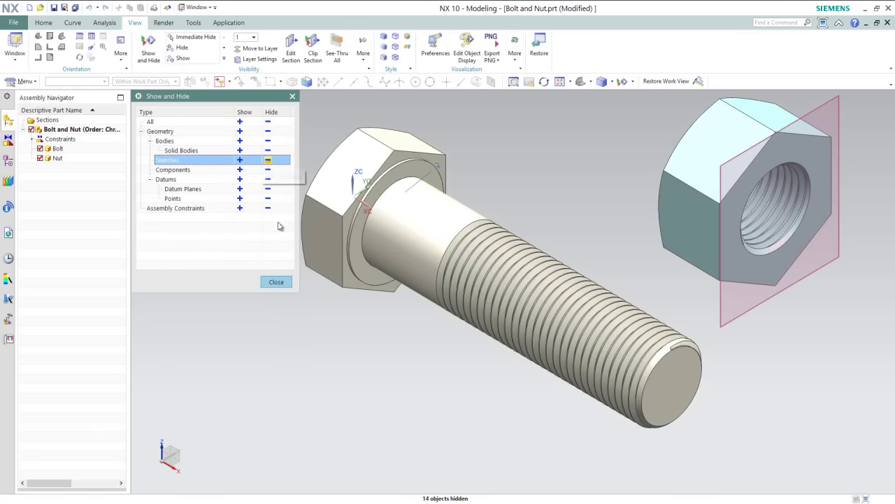
click(276, 282)
key(ctrl+s)
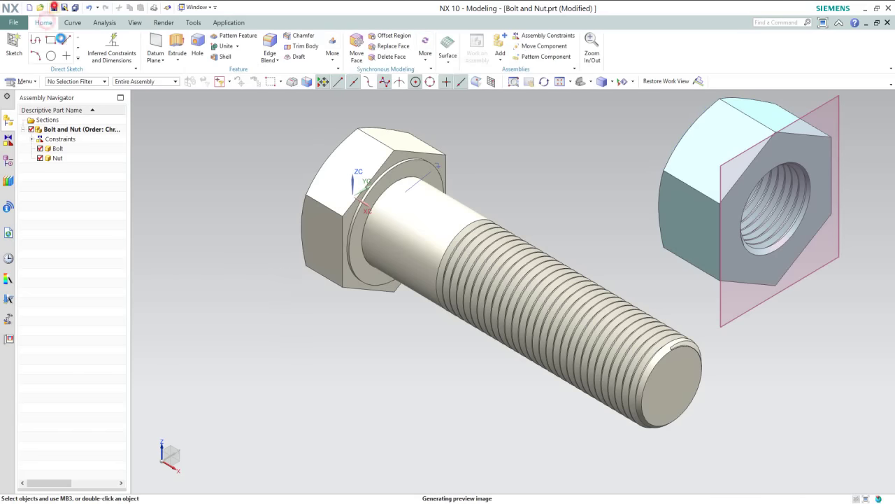
- Hide all datum planes in the assembly, including the one on the nut
key(ctrl+f)
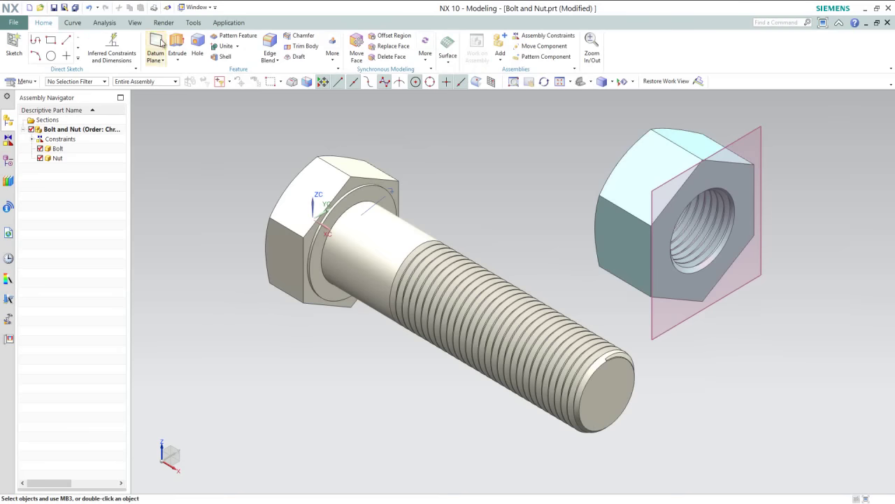
click(140, 25)
click(148, 46)
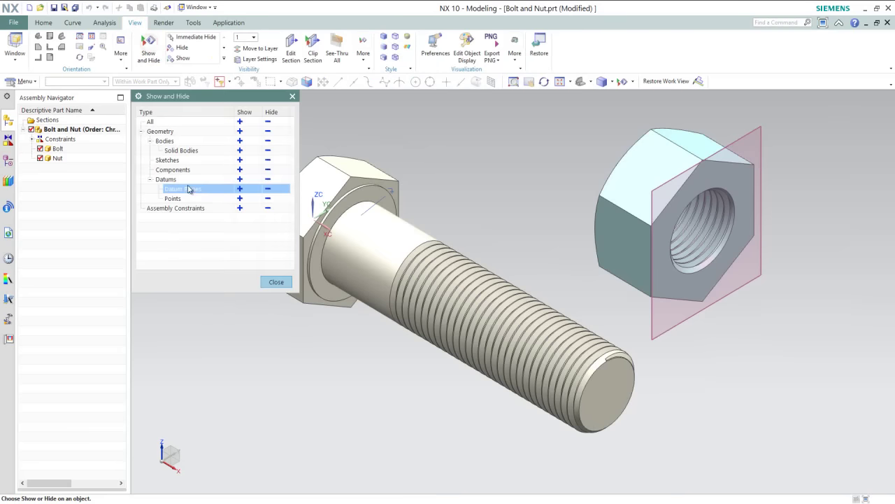
click(267, 188)
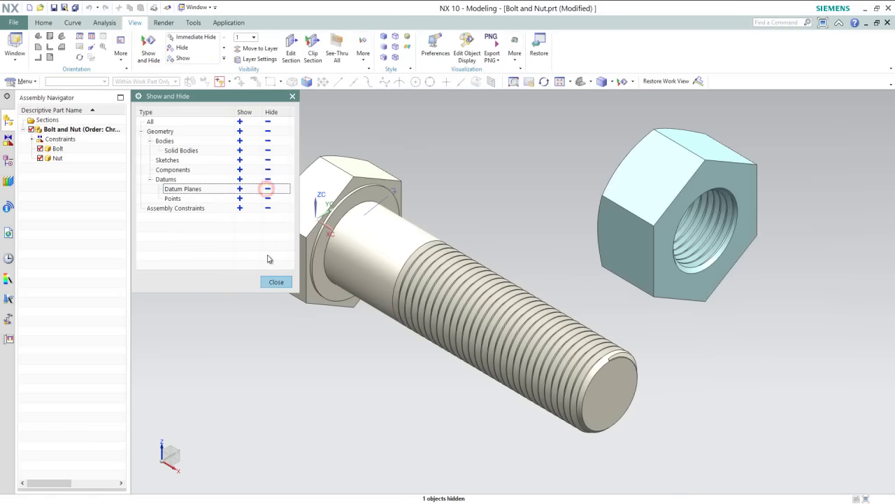
- Make the nut the work part and open the display settings for its solid body
click(275, 284)
click(43, 22)
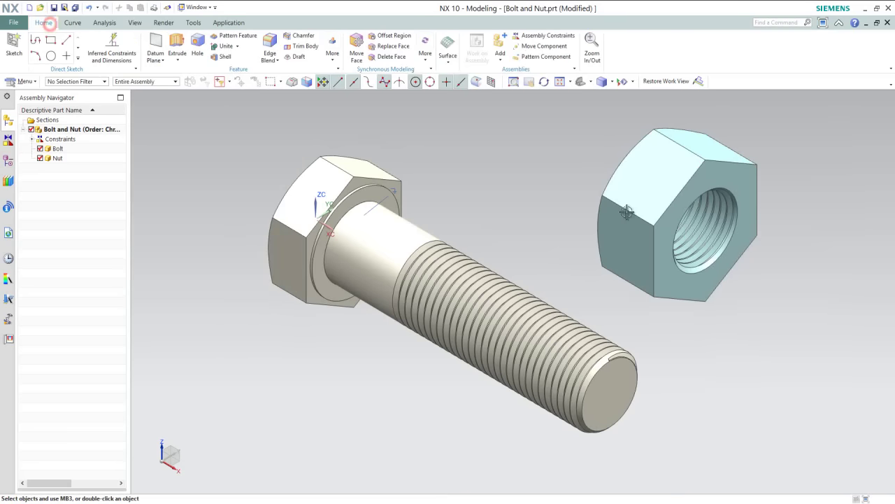
double_click(659, 200)
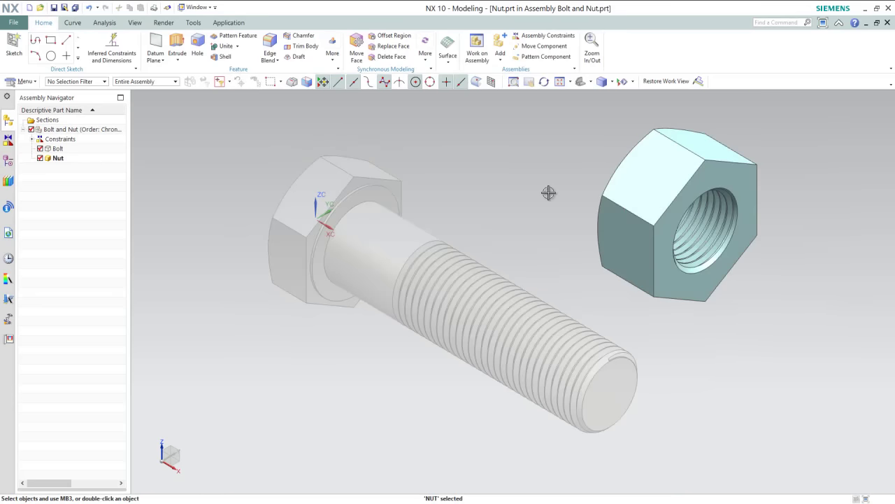
click(134, 22)
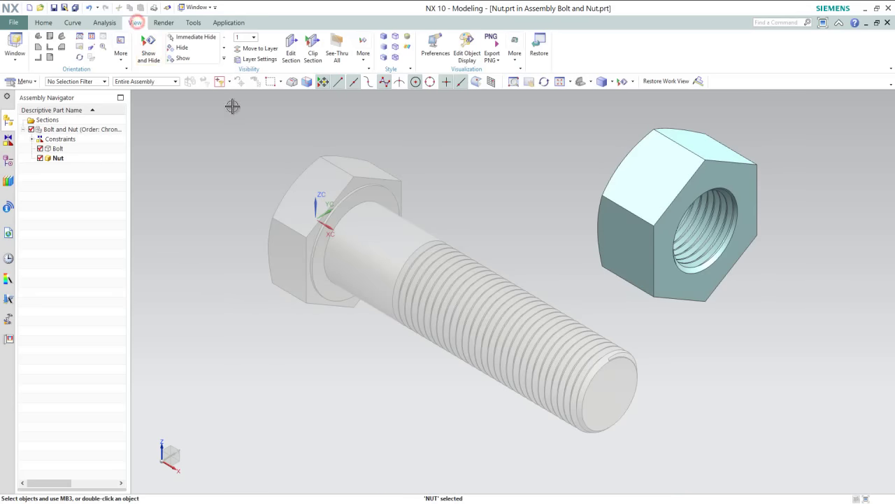
click(465, 50)
click(620, 186)
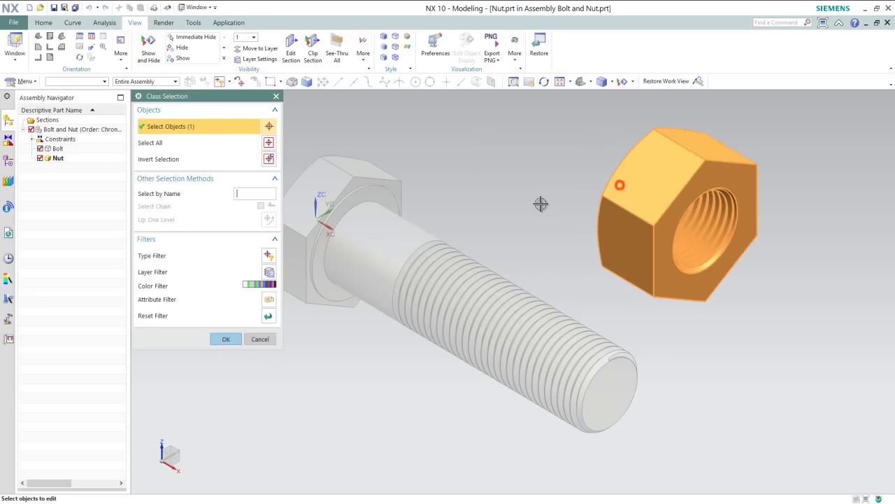
middle_click(509, 188)
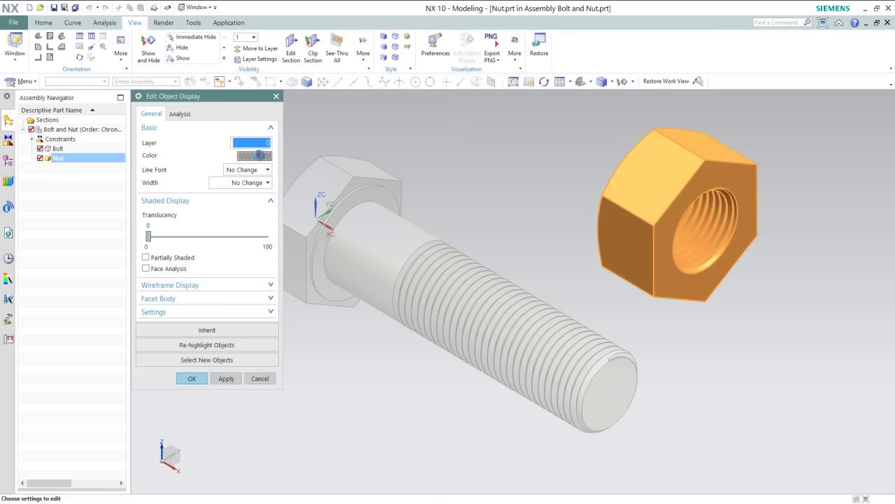
- Recolour the nut with Pale Stone edited to Red 247, Green 225, Blue 182
click(254, 156)
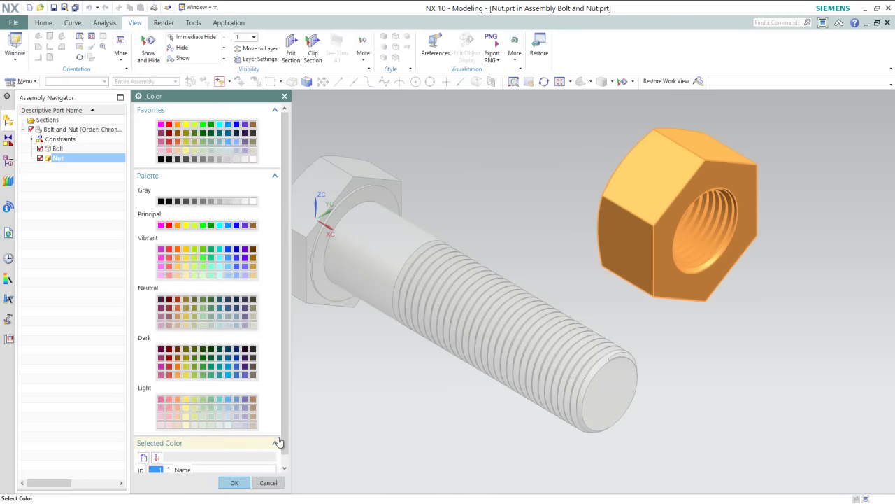
scroll(273, 442, down, 1)
click(255, 142)
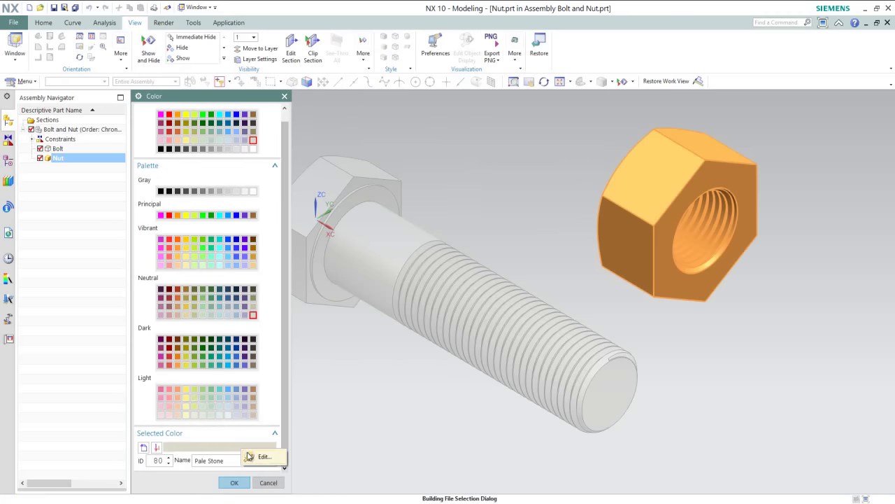
click(249, 453)
click(500, 273)
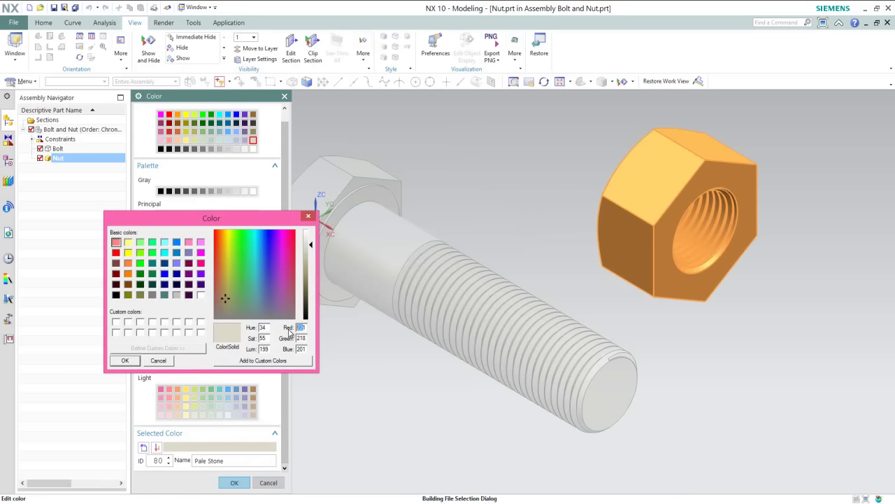
key(BackSpace)
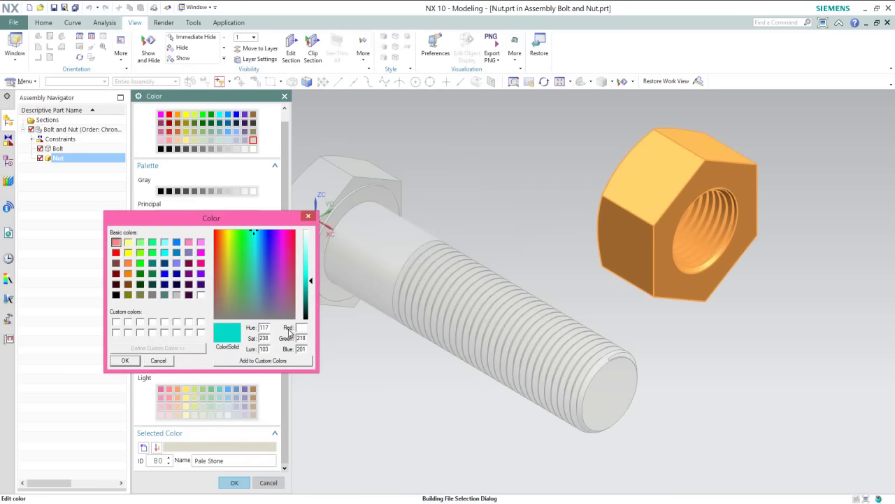
text(247)
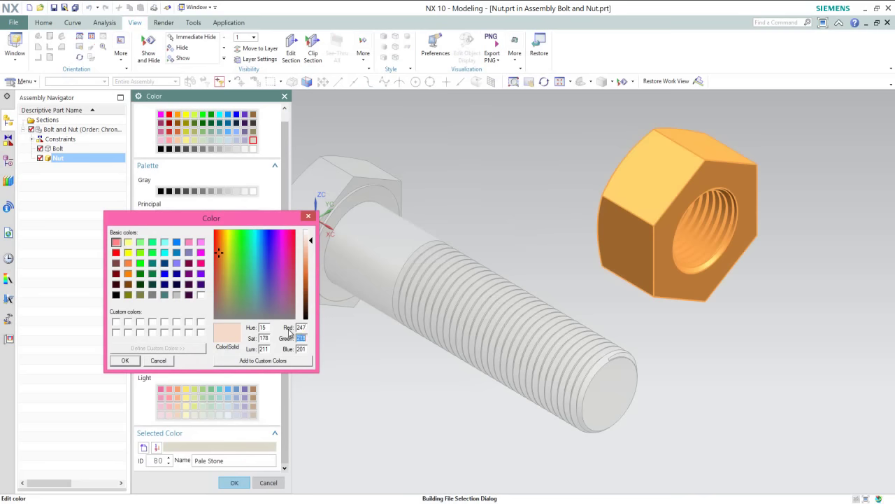
text(225)
text(182)
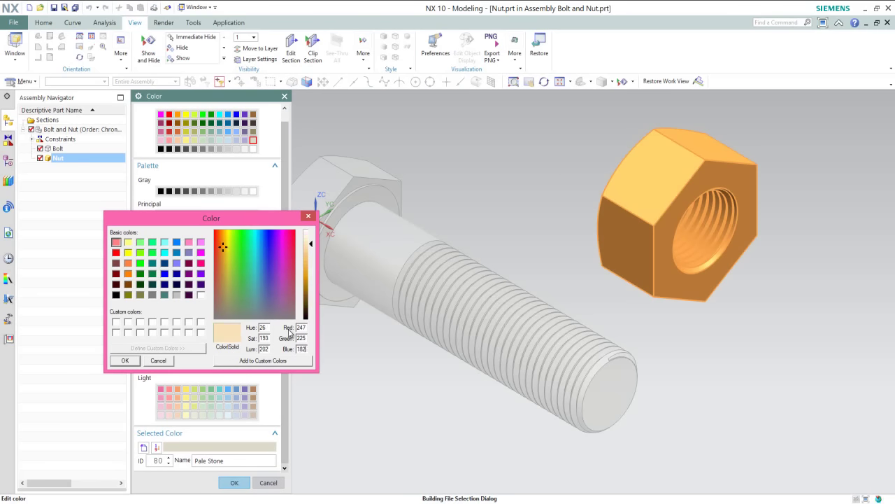
click(137, 358)
click(235, 482)
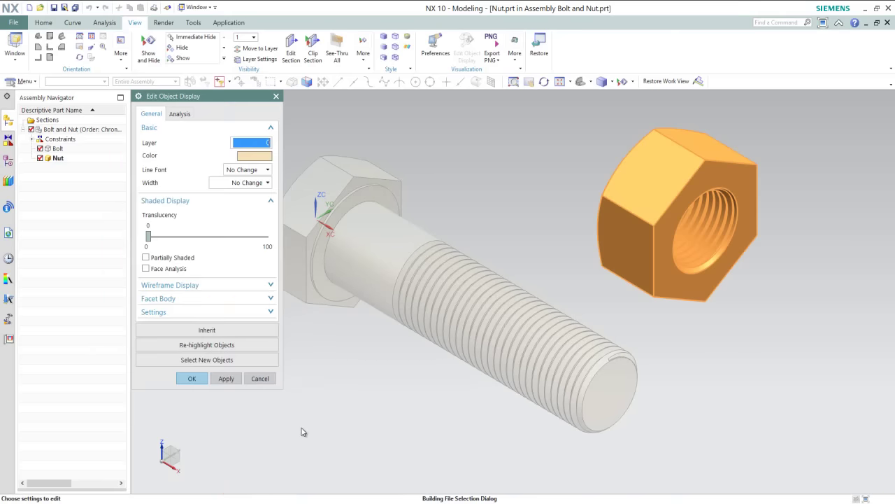
click(191, 377)
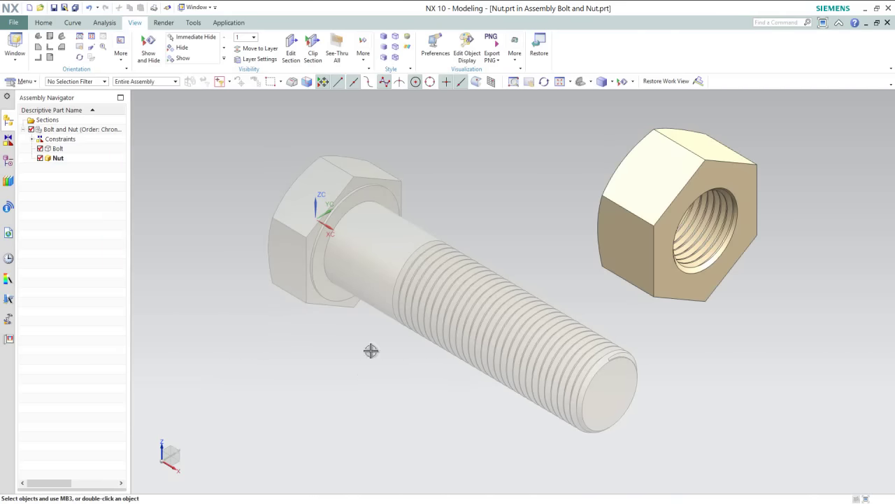
- Return the work part to the Bolt and Nut assembly and save it
right_click(450, 175)
click(463, 181)
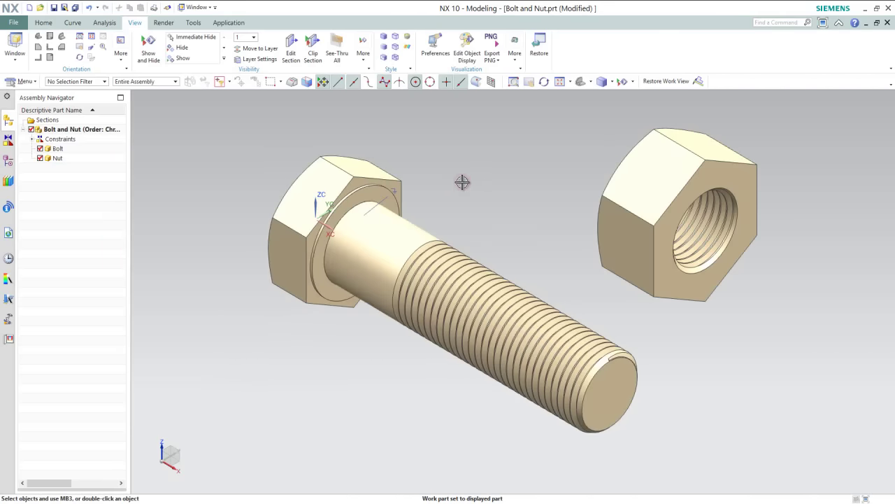
click(43, 22)
click(54, 8)
click(240, 194)
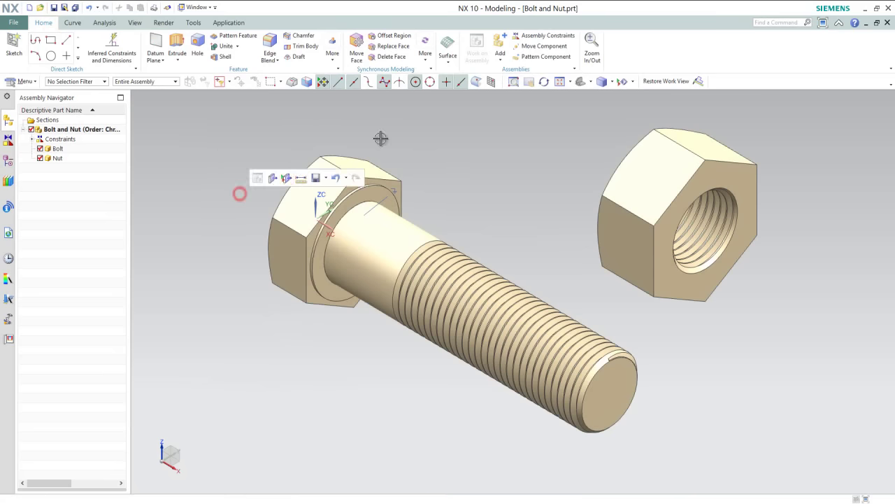
- Rotate the nut component 180° about its Z axis with a dynamic Move Component, keeping its origin in place
click(543, 45)
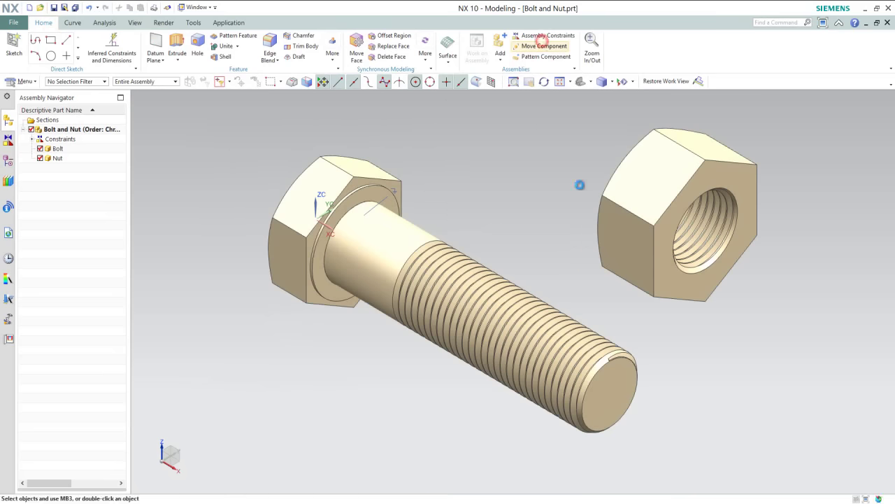
click(634, 195)
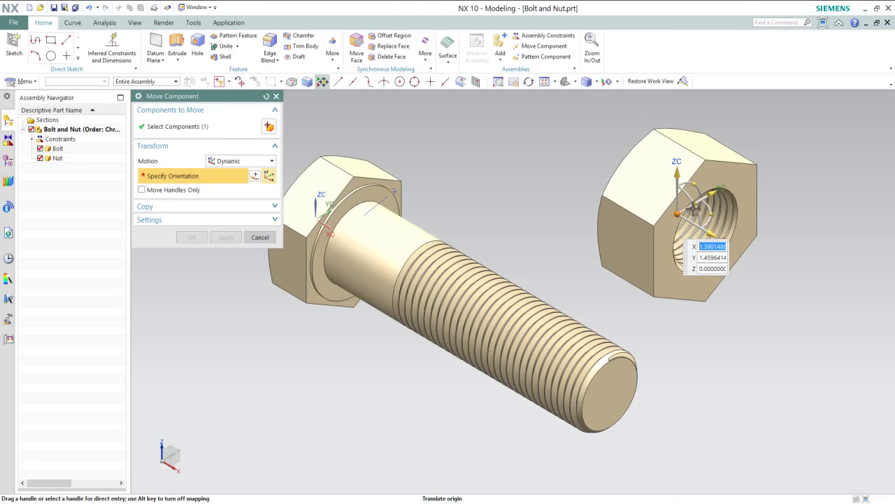
drag(712, 212, 635, 210)
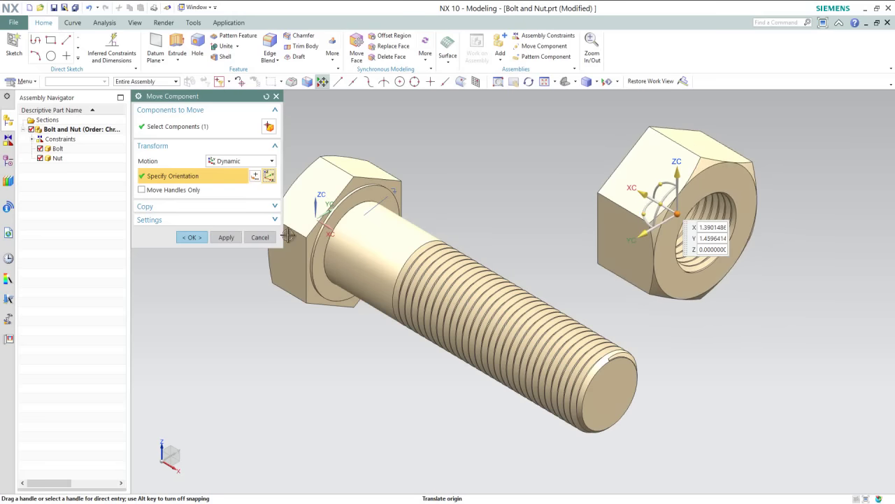
click(191, 237)
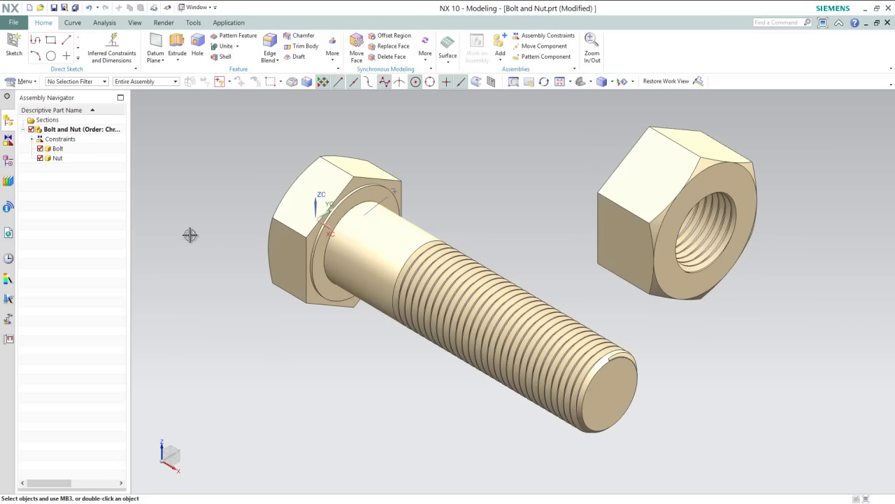
- Show the datum coordinate system of the bolt part and return to the assembly as work part
click(376, 257)
double_click(376, 257)
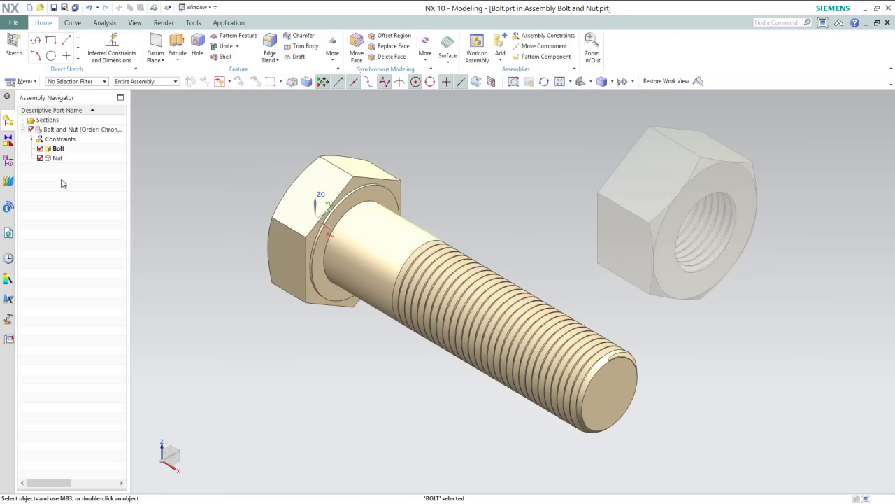
click(7, 163)
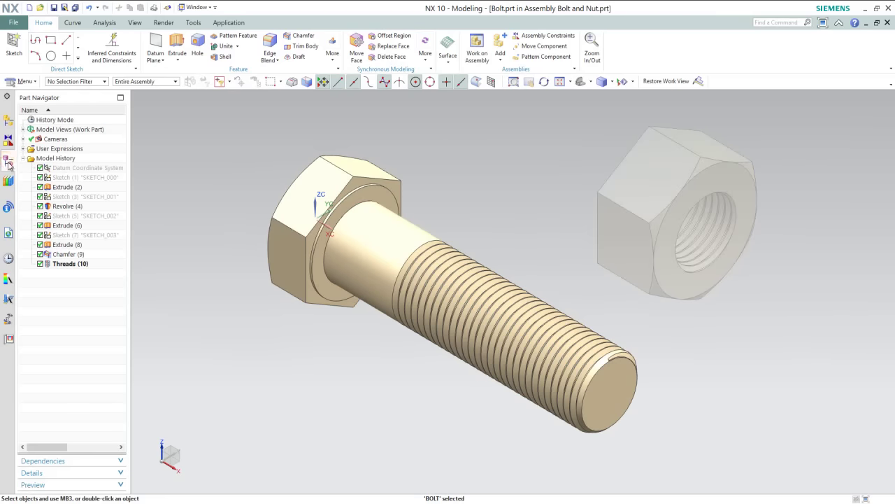
click(80, 168)
right_click(82, 172)
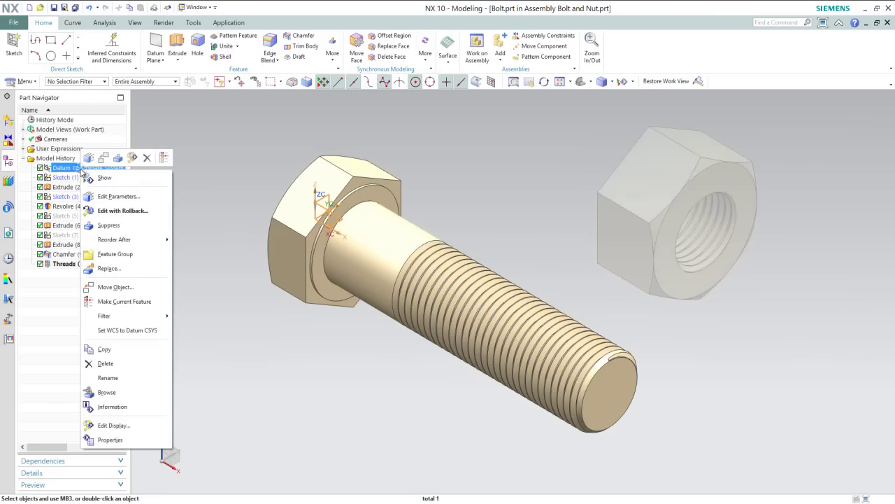
click(214, 174)
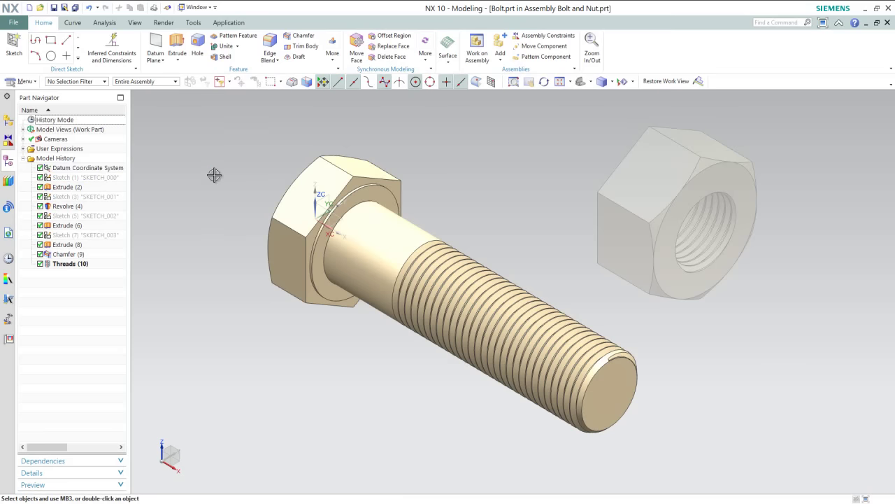
right_click(214, 174)
click(228, 185)
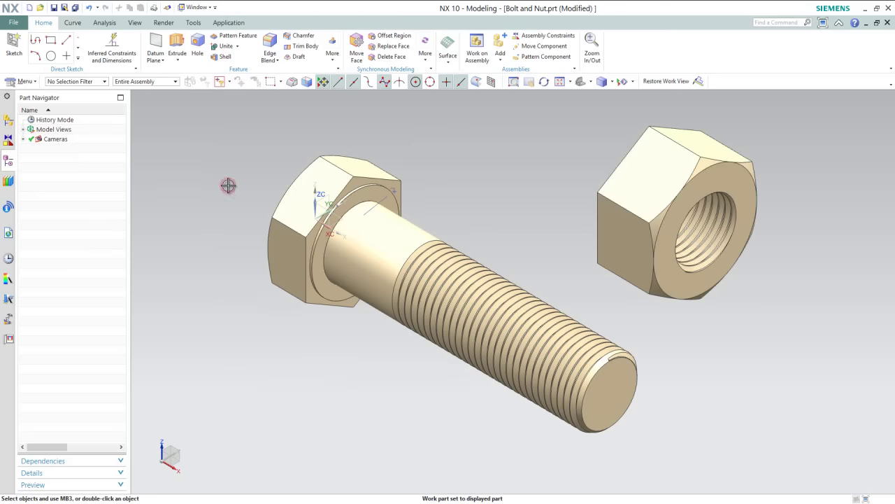
click(8, 121)
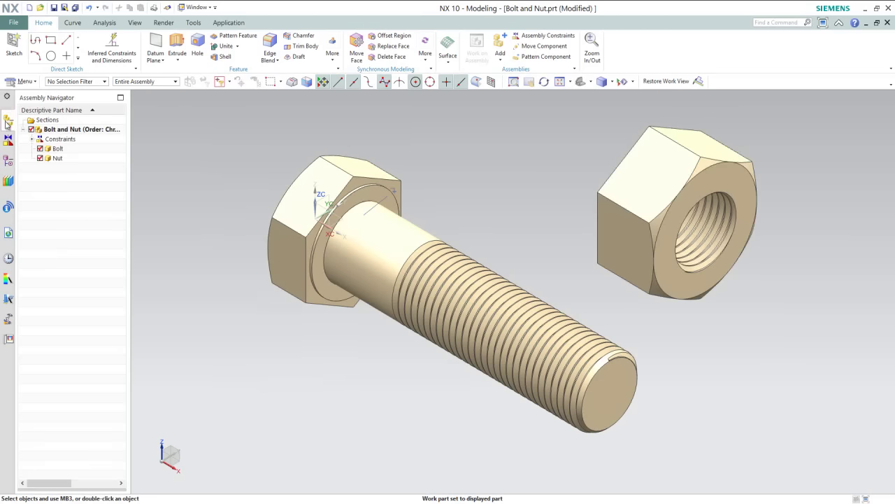
- Show the datum coordinate system of the nut part and make the assembly the work part again
double_click(653, 176)
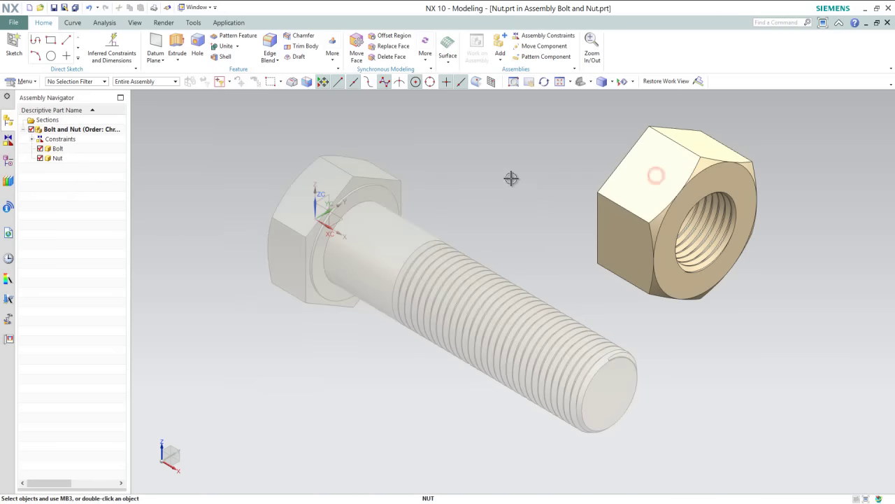
click(8, 160)
right_click(66, 168)
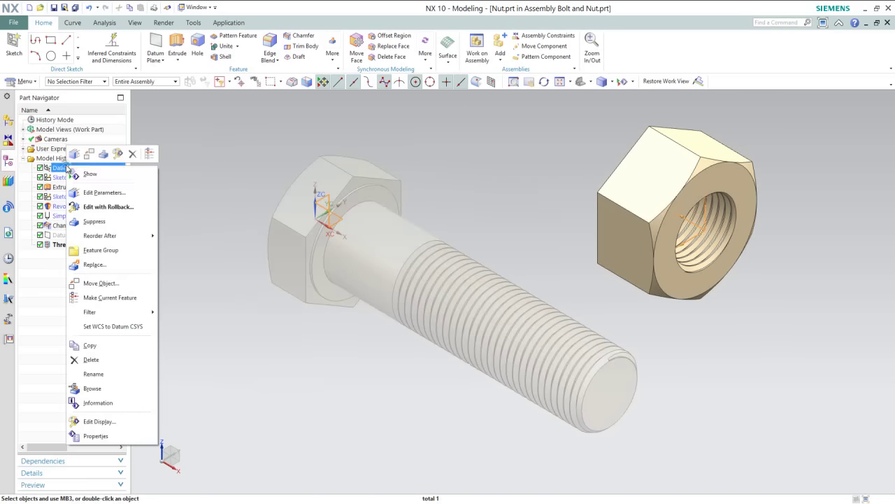
click(89, 173)
key(Escape)
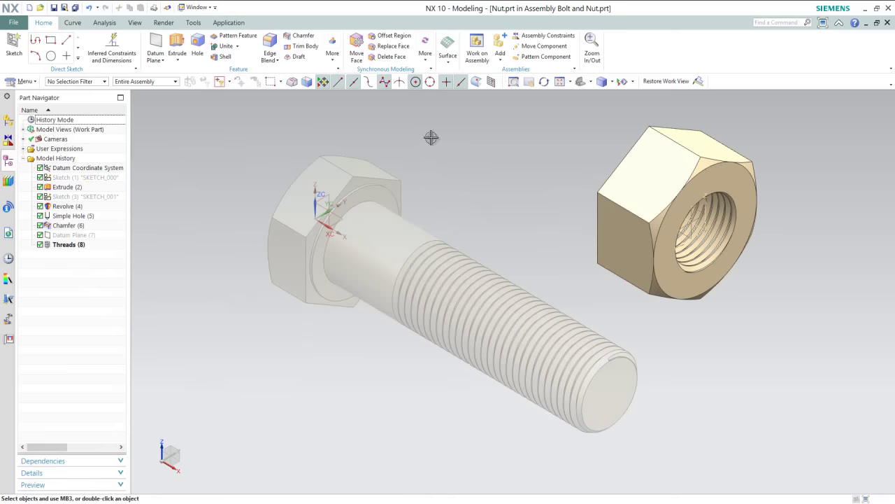
right_click(568, 133)
click(580, 143)
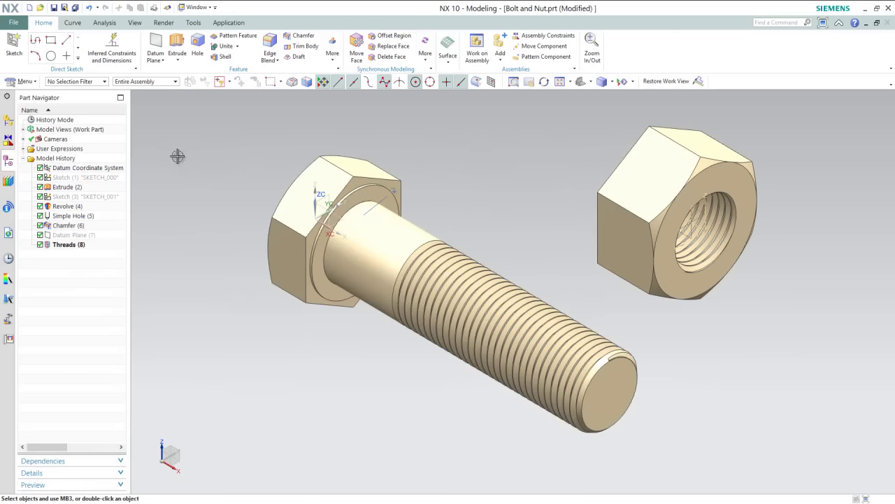
click(5, 120)
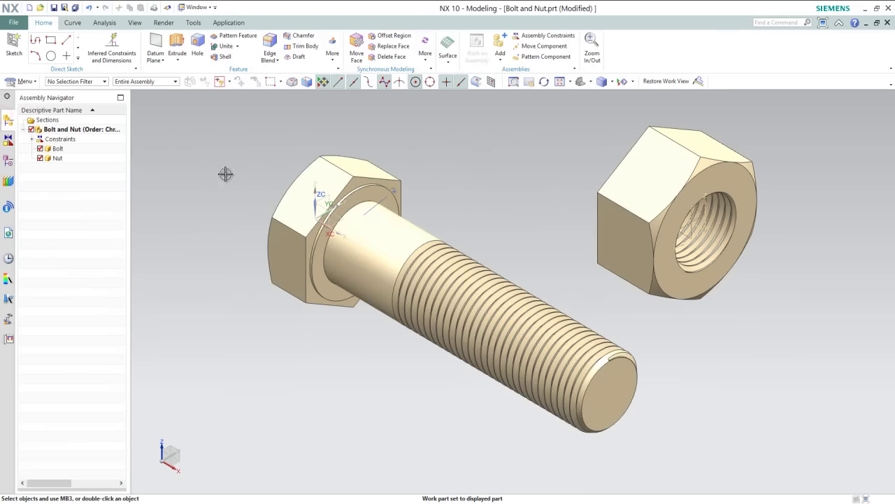
- Start a Touch Align assembly constraint with Infer Center/Axis orientation and pick the bolt's X axis as the first object
click(542, 36)
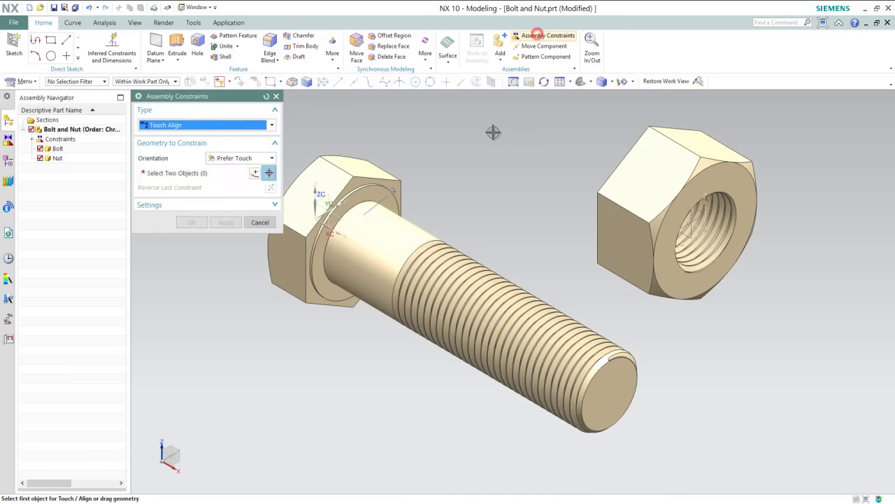
click(262, 158)
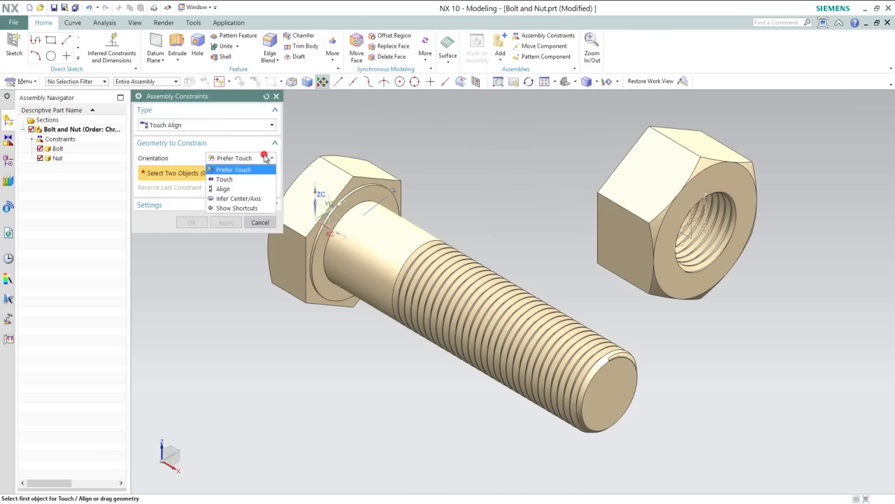
click(246, 199)
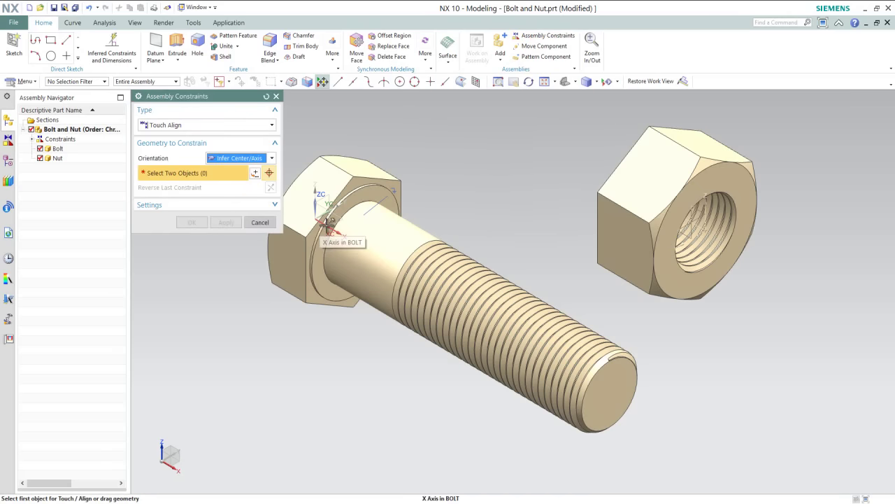
click(324, 222)
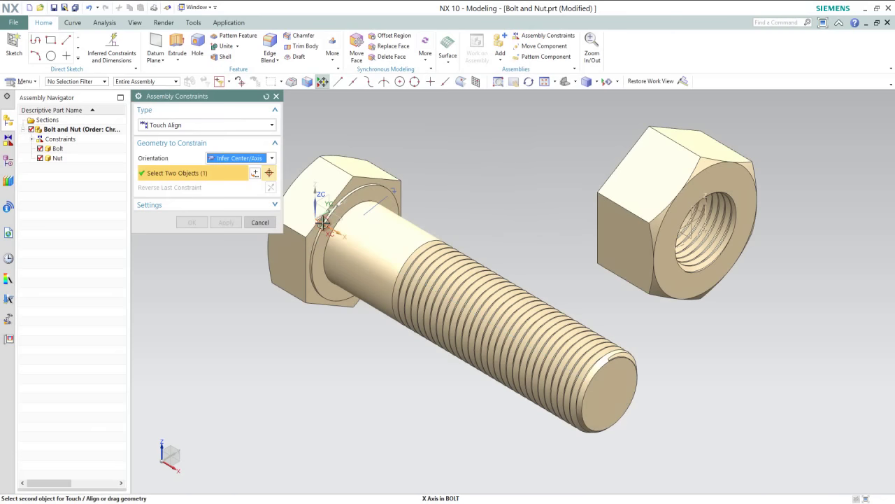